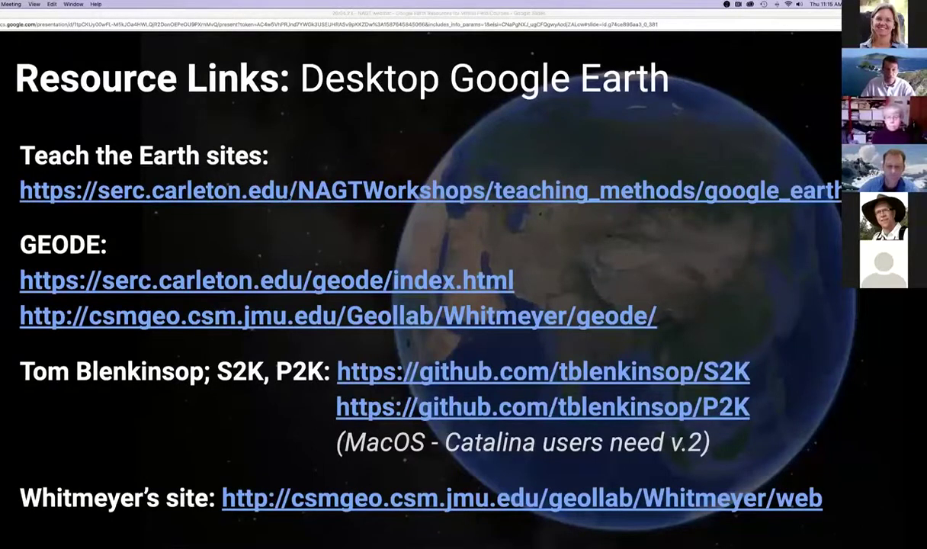
Step: Open the Teach the Earth link about teaching with Google Earth from the resource slide
left_click(287, 195)
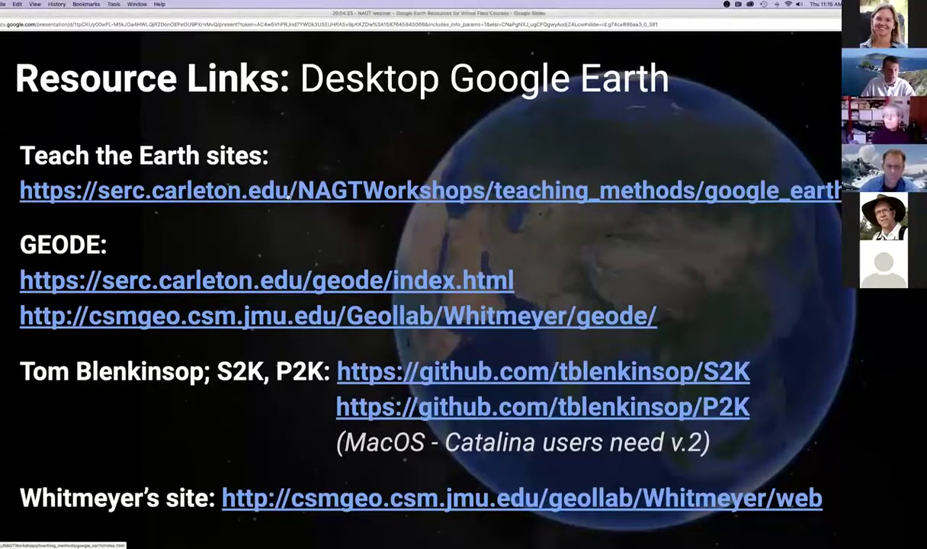
mouse_move(652, 533)
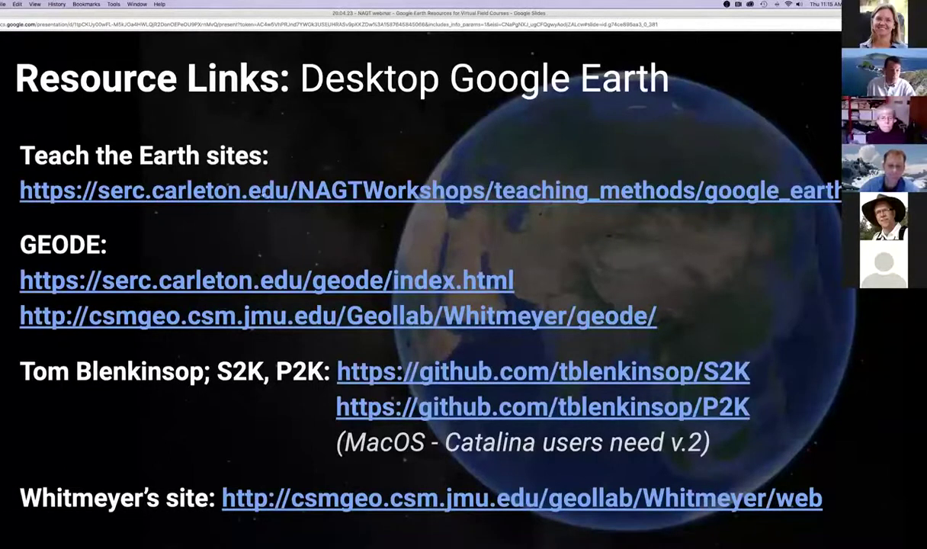
left_click(265, 191)
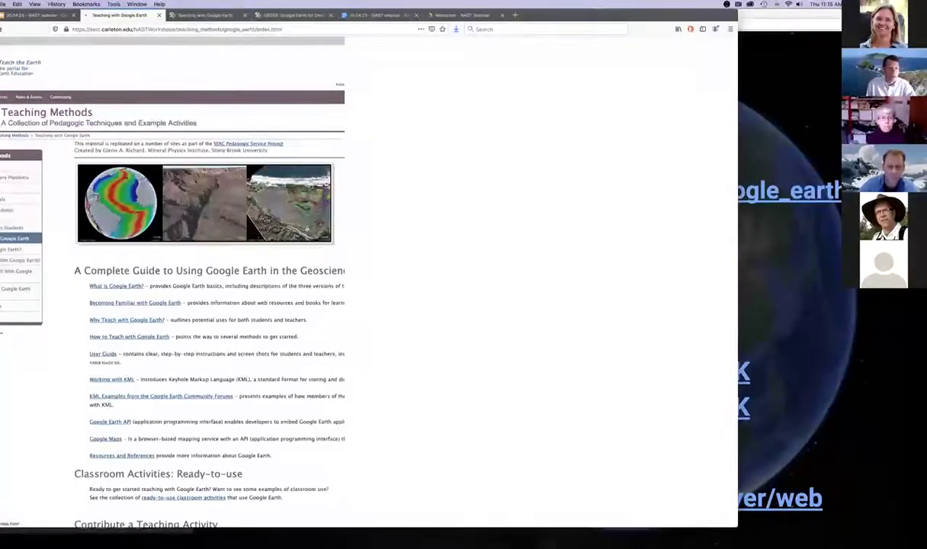
Step: Examine the guide to using Google Earth in the geoscience classroom, including its tip sheet, classroom activities and pedagogy sections
scroll(339, 223, "down", 2)
scroll(339, 224, "up", 1)
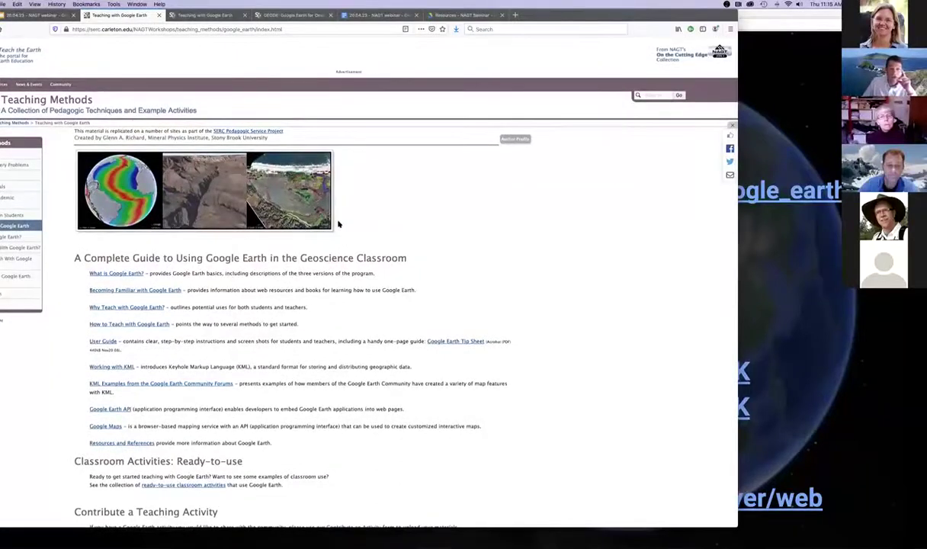
scroll(340, 224, "down", 2)
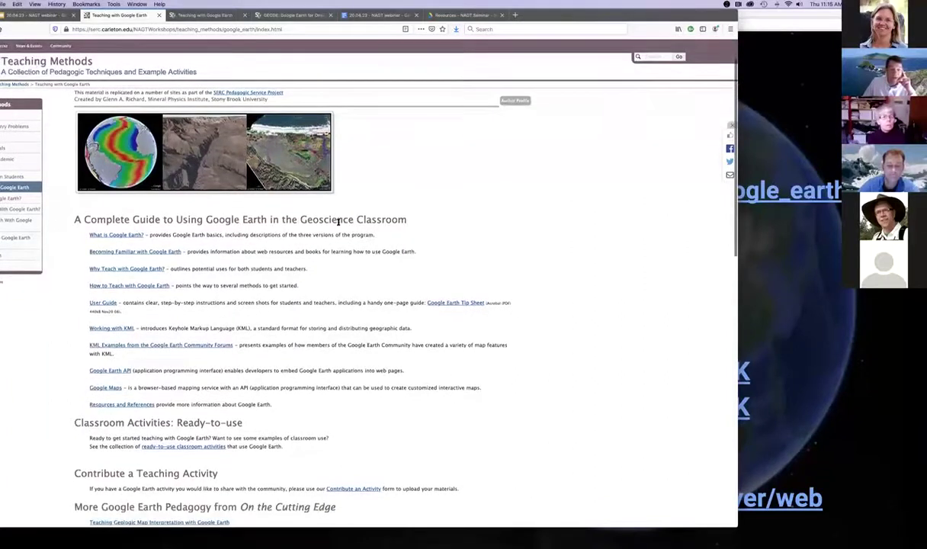
scroll(339, 221, "down", 1)
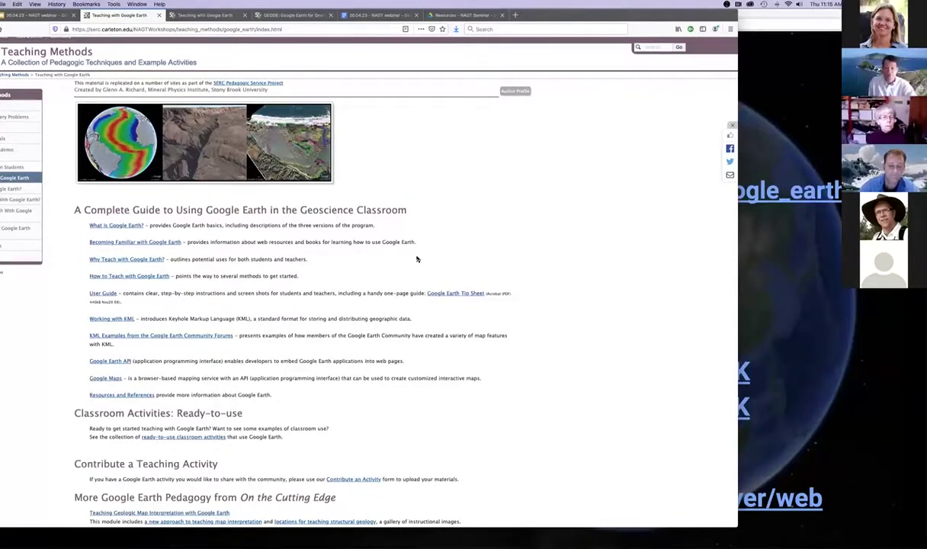
scroll(453, 250, "down", 5)
scroll(453, 250, "up", 4)
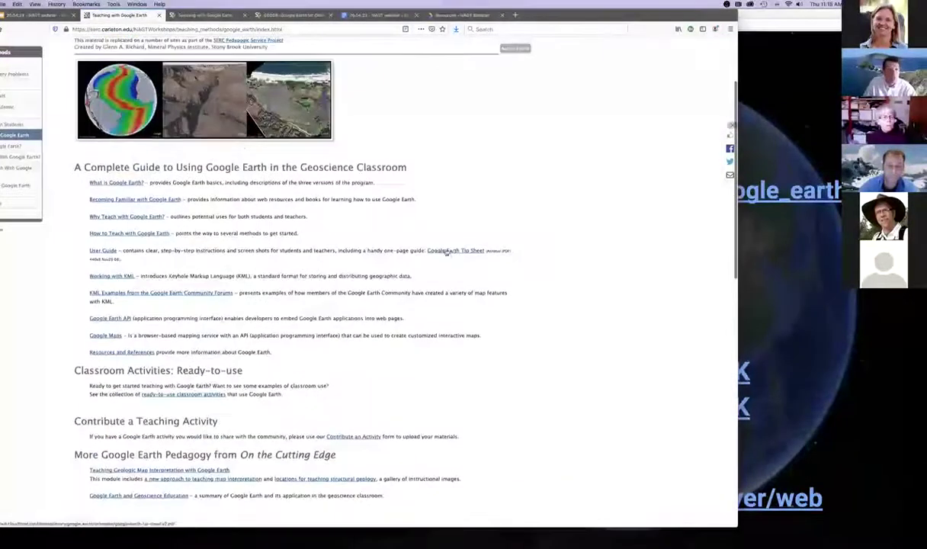
scroll(431, 229, "up", 2)
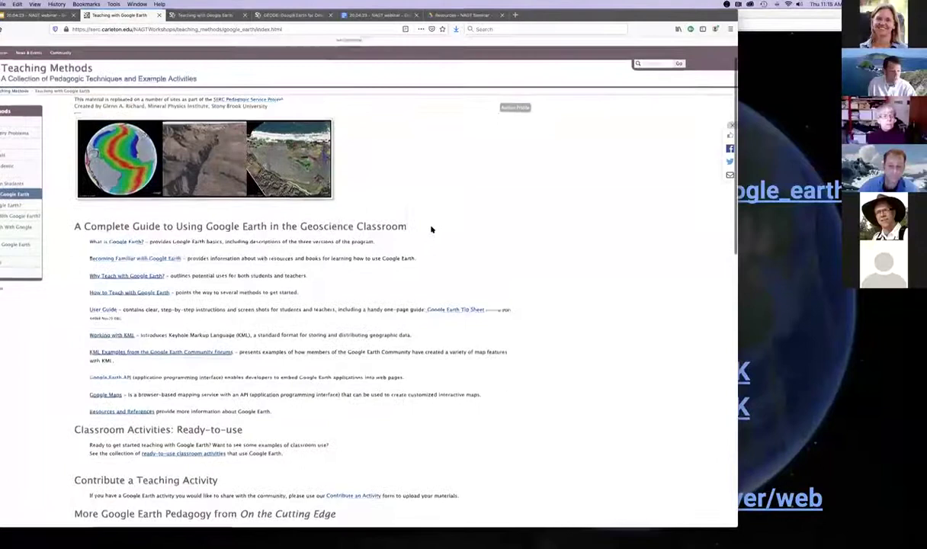
scroll(431, 229, "down", 1)
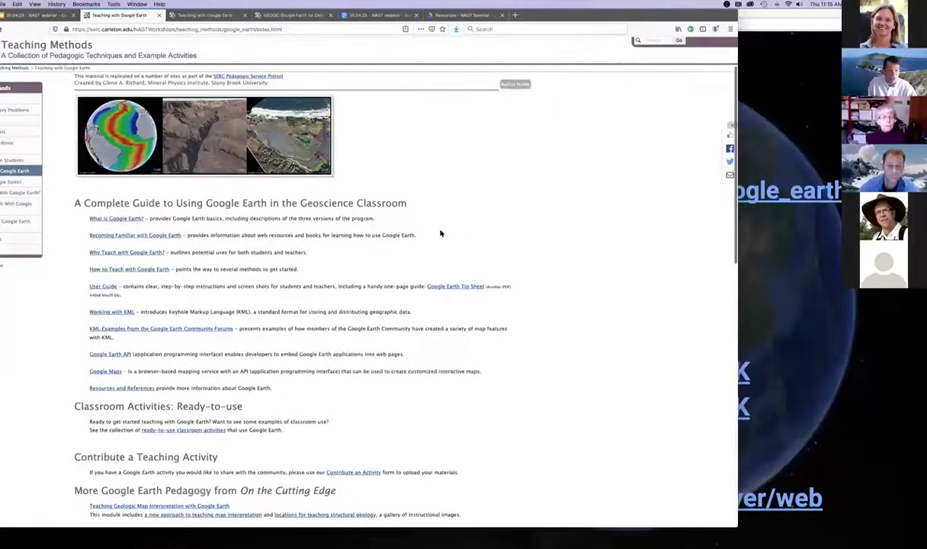
scroll(420, 240, "up", 1)
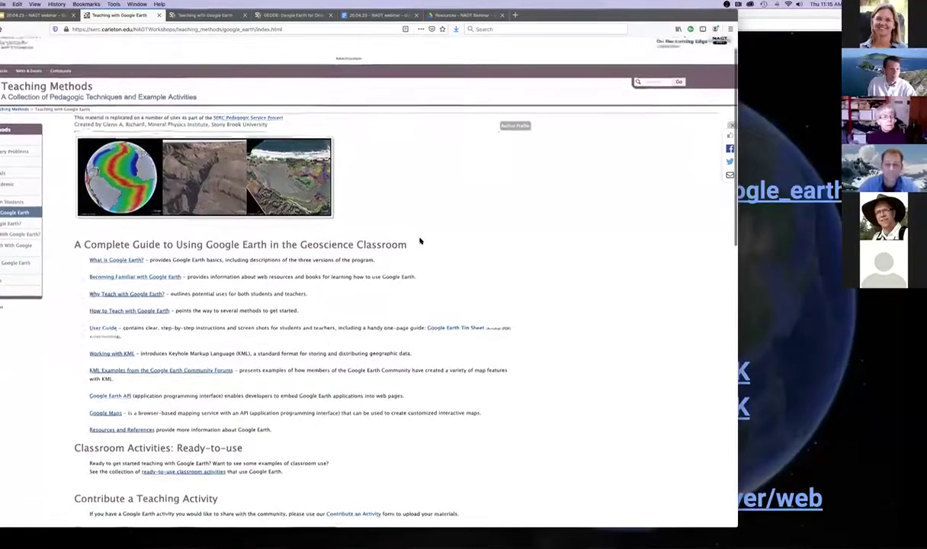
scroll(420, 241, "up", 1)
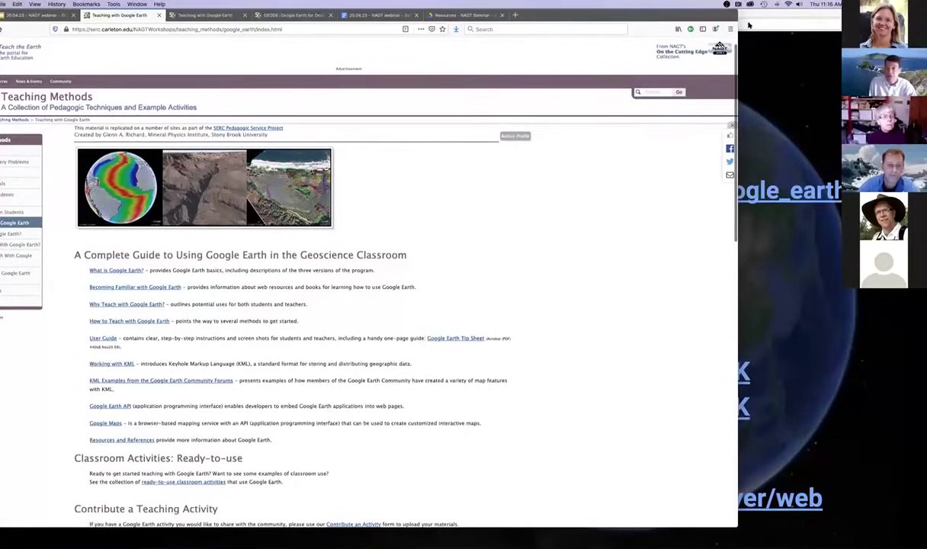
Step: Switch to the already open GEODE project page and look over its introduction and teaching resources
left_click(206, 15)
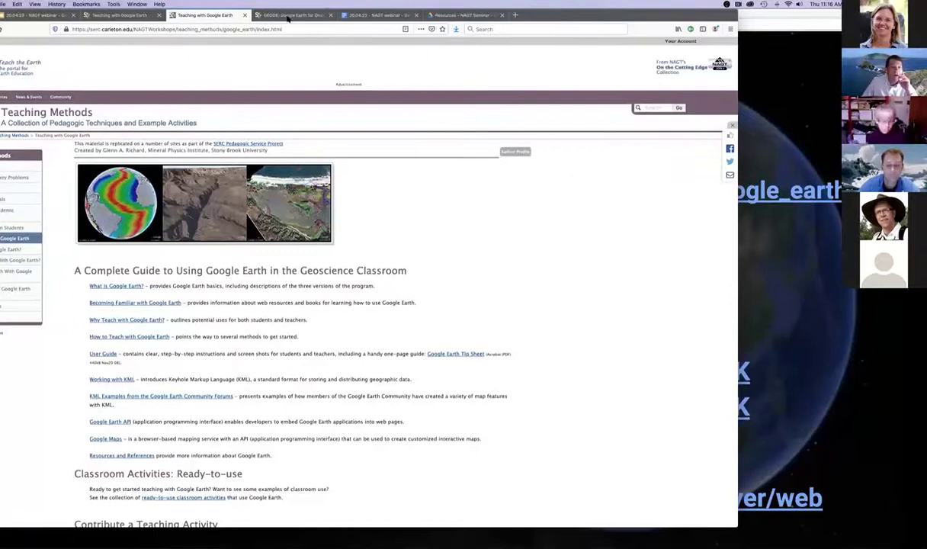
key("ctrl+Tab")
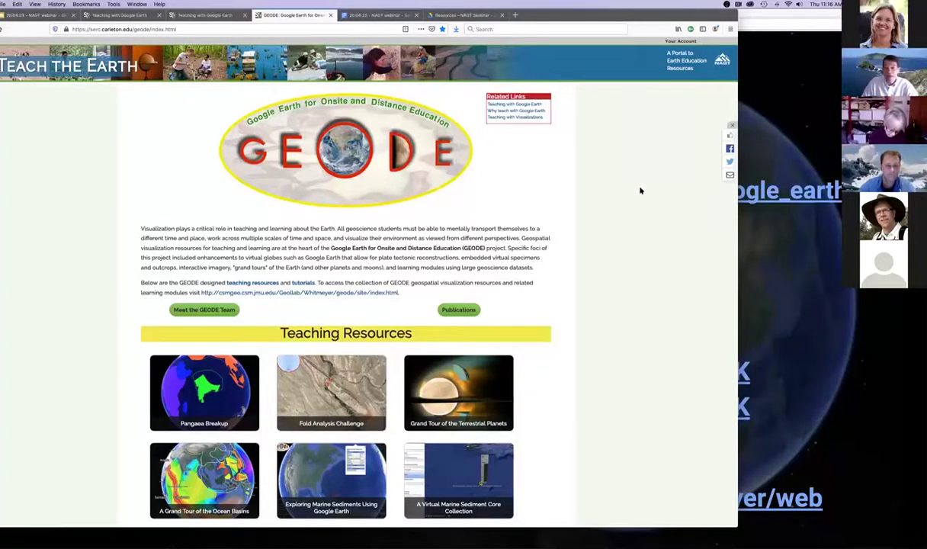
scroll(639, 190, "down", 1)
scroll(638, 190, "up", 1)
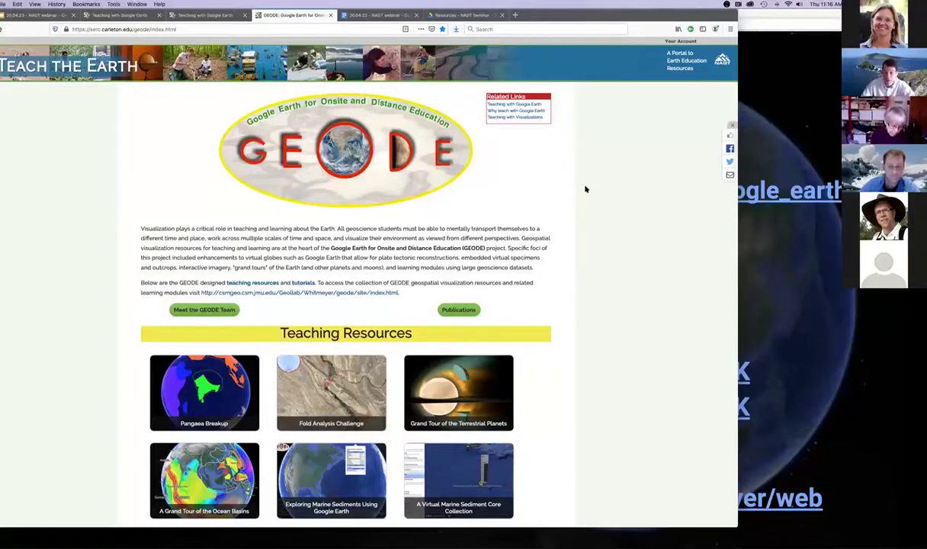
scroll(584, 191, "down", 3)
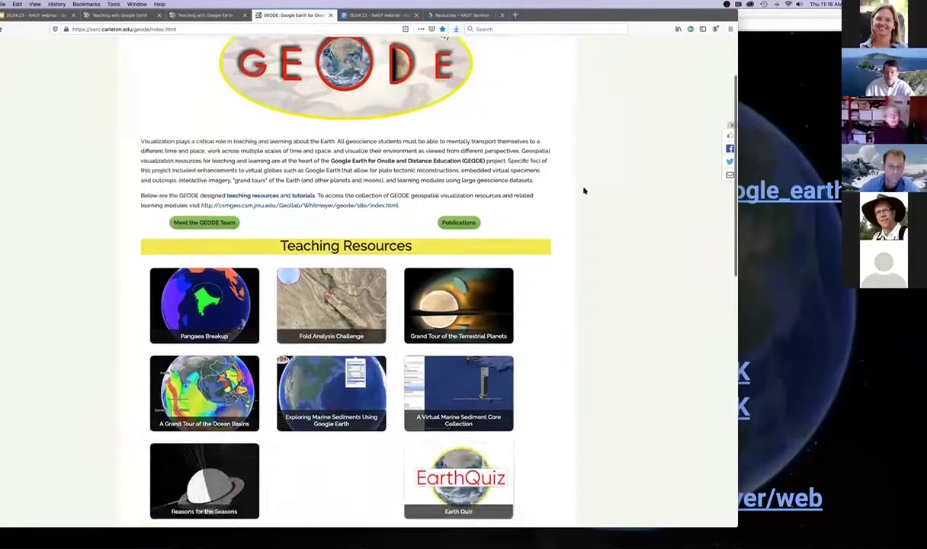
scroll(584, 191, "up", 3)
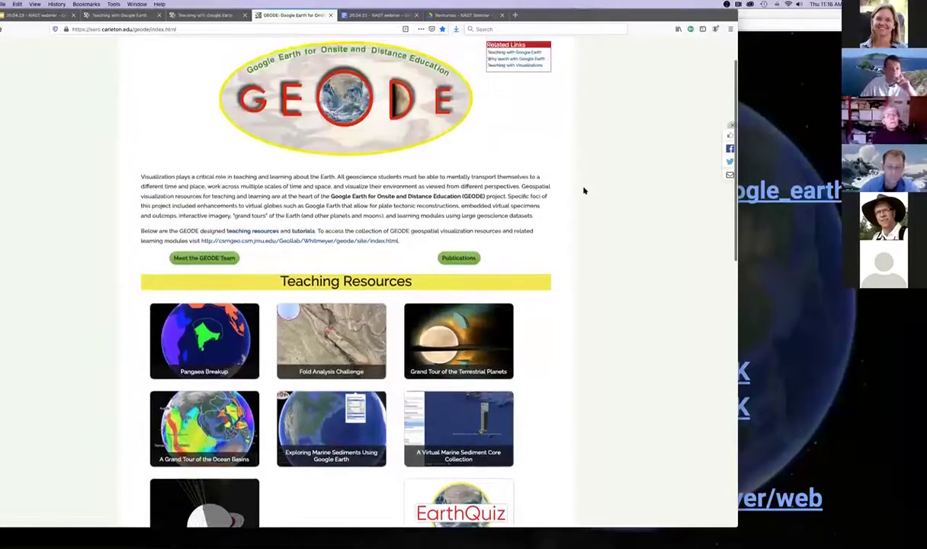
scroll(584, 191, "up", 1)
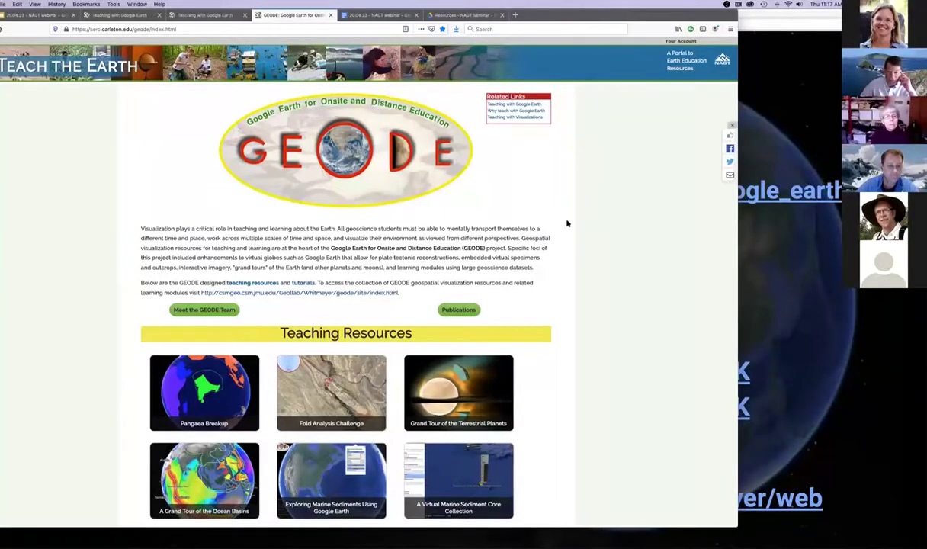
scroll(563, 217, "down", 2)
scroll(459, 236, "down", 2)
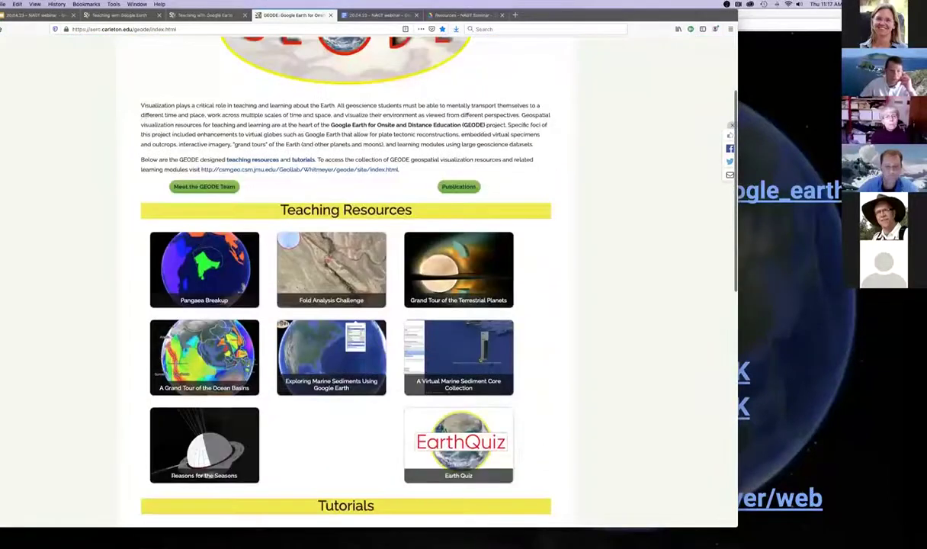
scroll(481, 234, "down", 1)
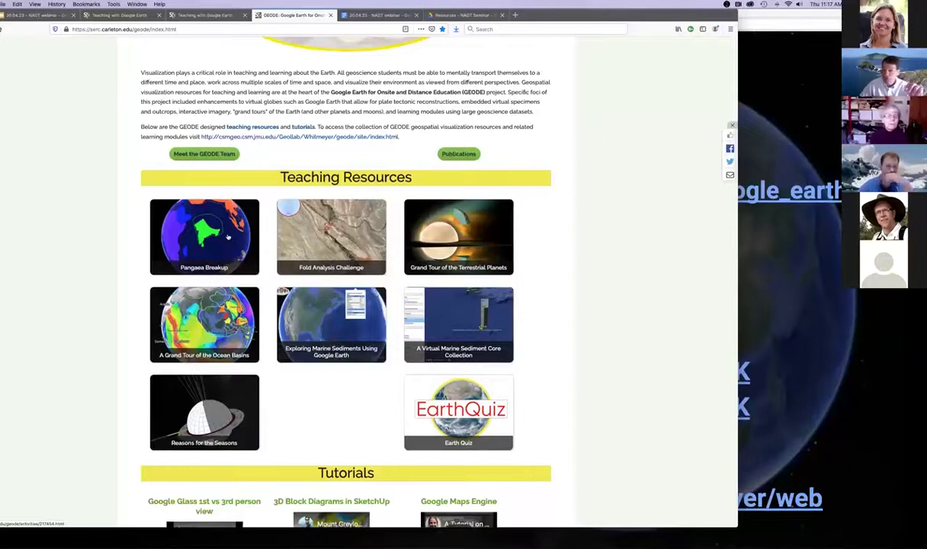
scroll(227, 237, "up", 1)
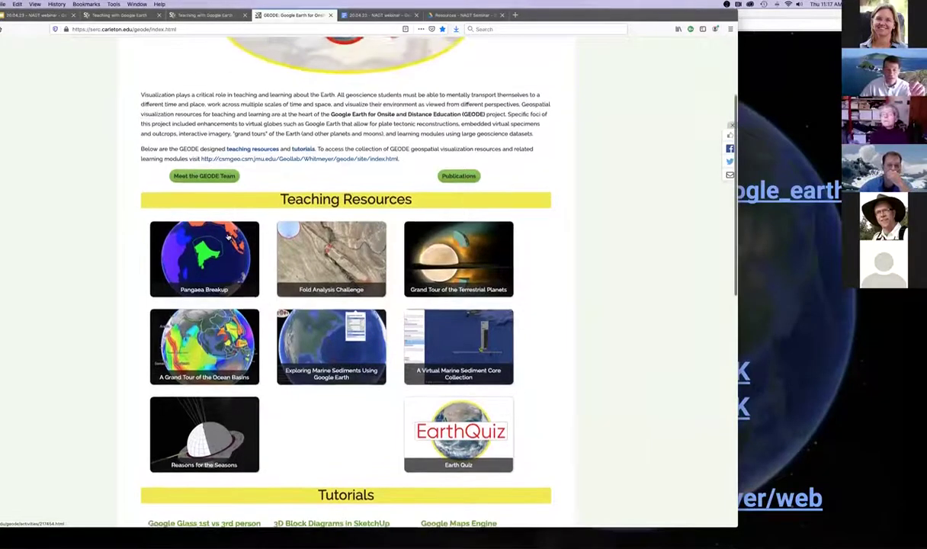
scroll(227, 237, "up", 3)
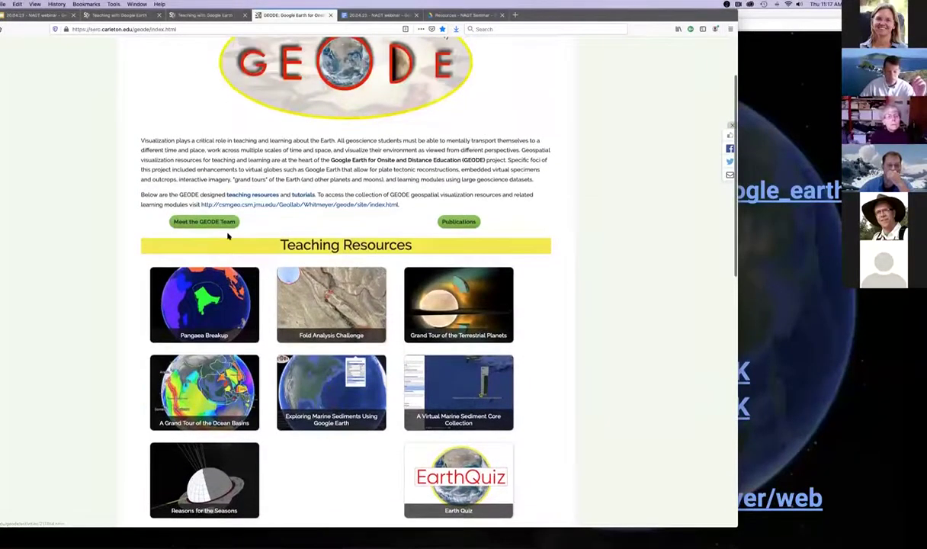
scroll(301, 313, "down", 2)
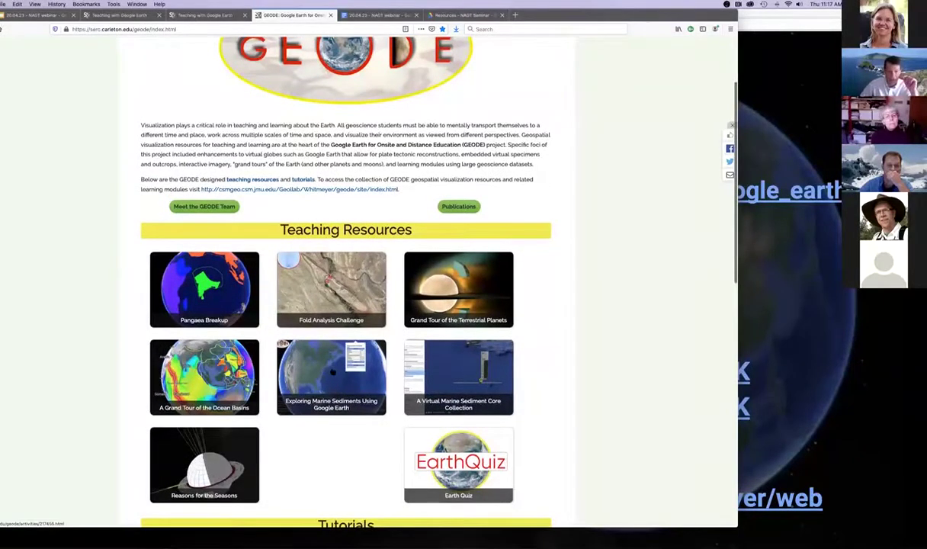
Step: Open the Exploring Marine Sediments Using Google Earth activity, look over its summary and context, and return to the GEODE page
left_click(332, 371)
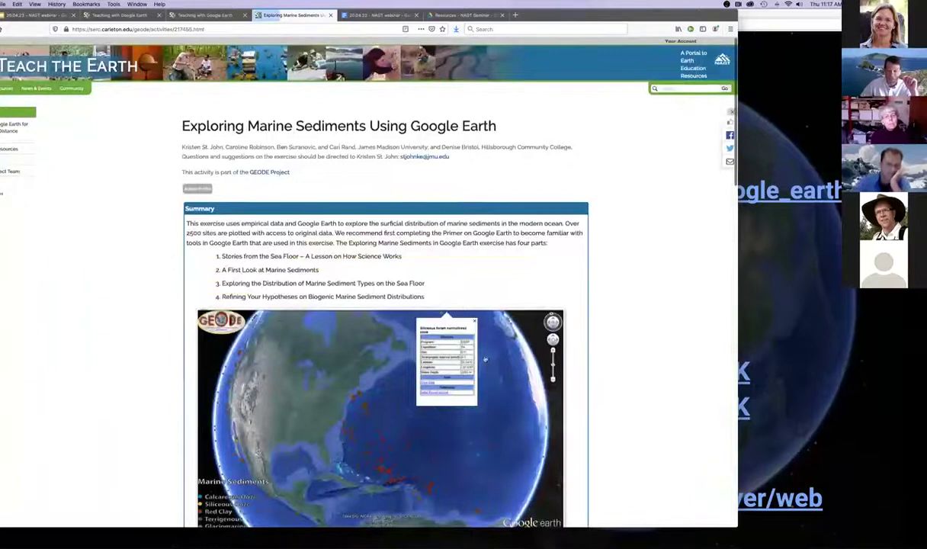
scroll(485, 358, "down", 8)
scroll(484, 359, "up", 4)
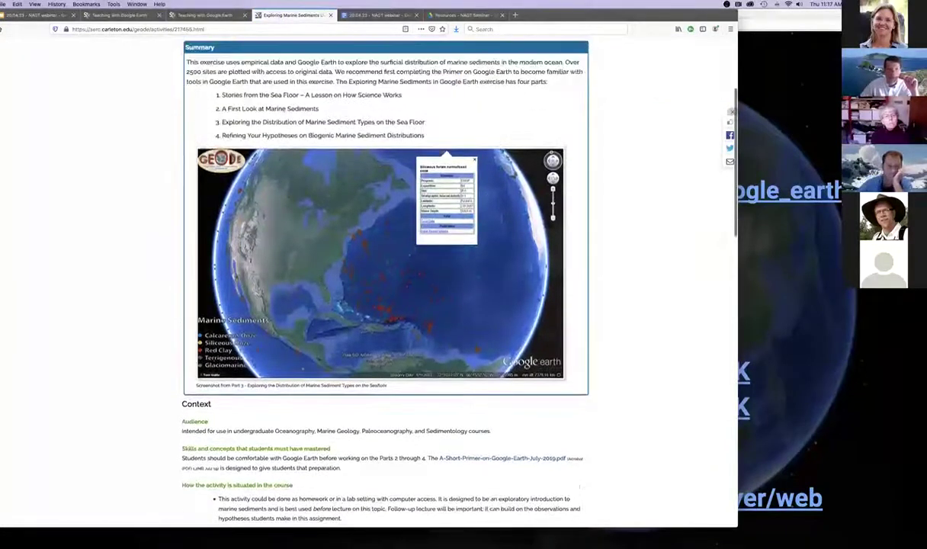
scroll(189, 253, "up", 4)
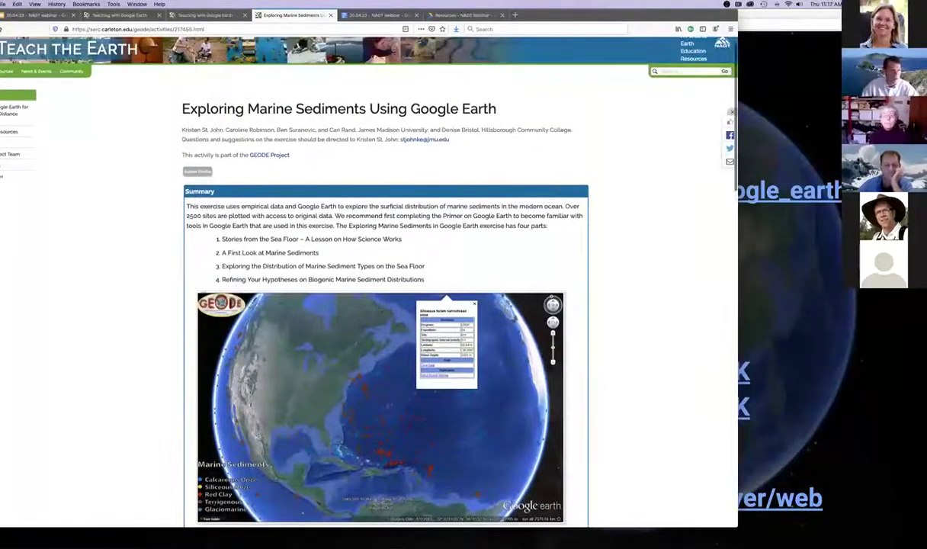
key("super+Left")
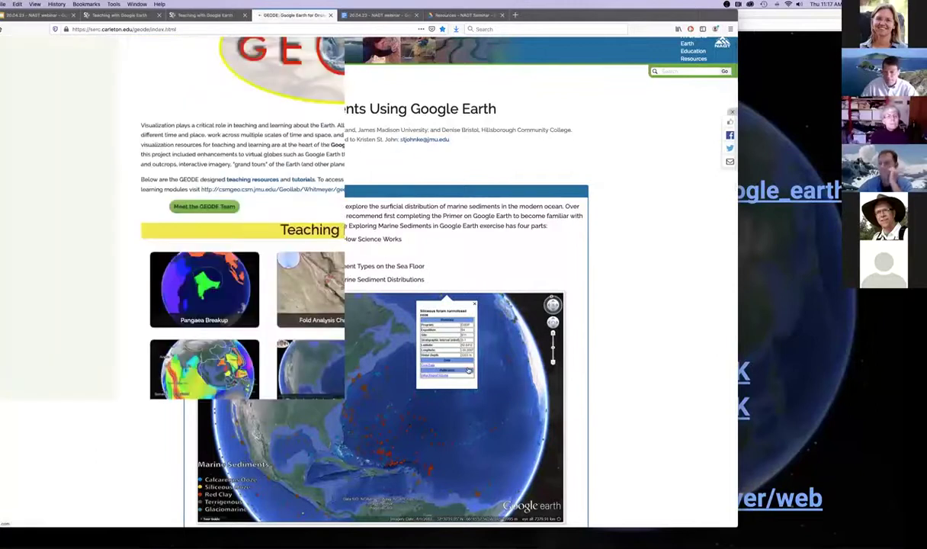
Step: Open A Virtual Marine Sediment Core Collection, look through its description and teaching materials, and go back to the GEODE page
left_click(487, 375)
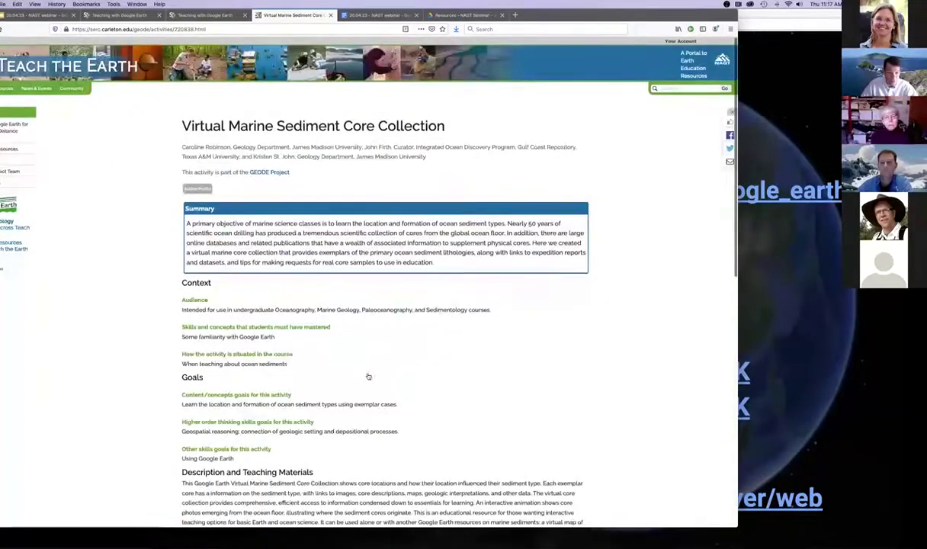
scroll(285, 350, "down", 6)
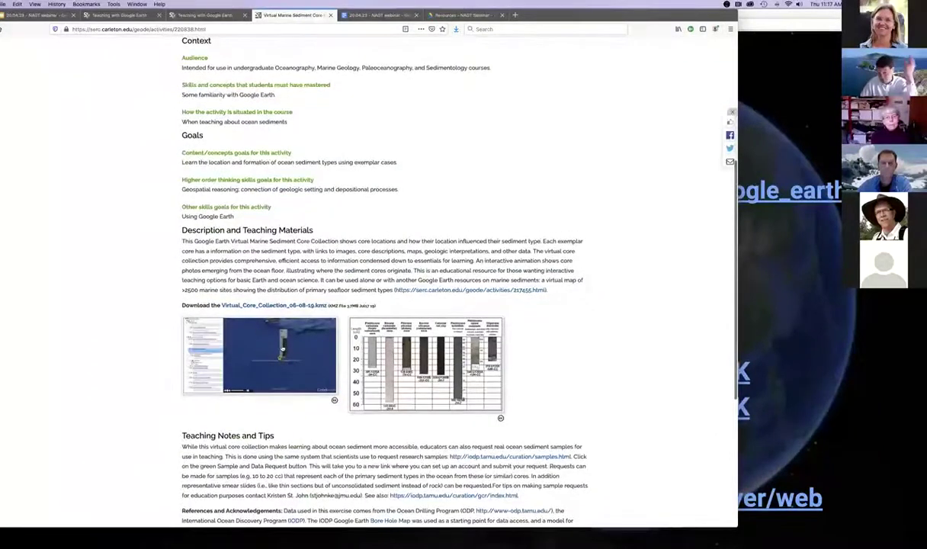
scroll(296, 351, "up", 5)
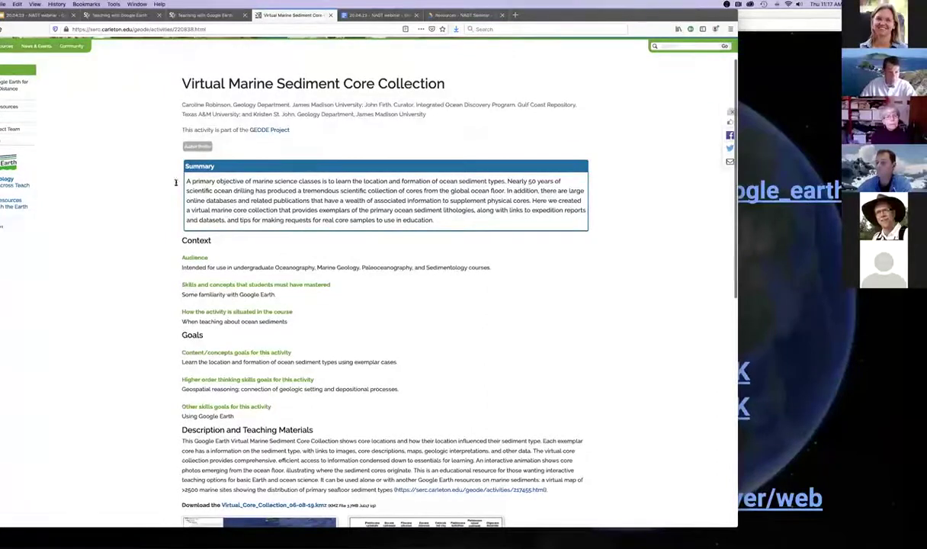
scroll(183, 185, "up", 1)
key("super+Left")
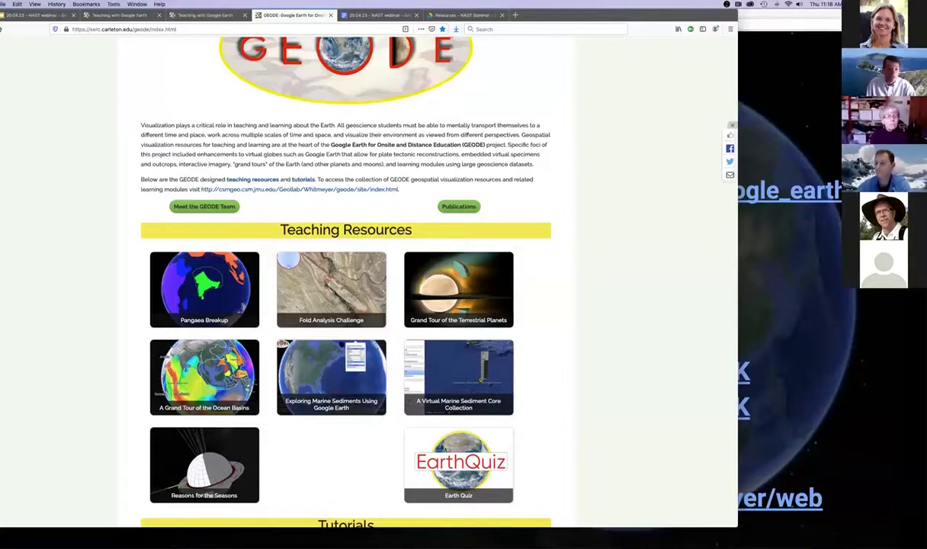
Step: Return to the resource slide, open the second GEODE link with its redirect allowed, and look over the exercises and tools down to Orientation Symbol Generator
key("super+grave")
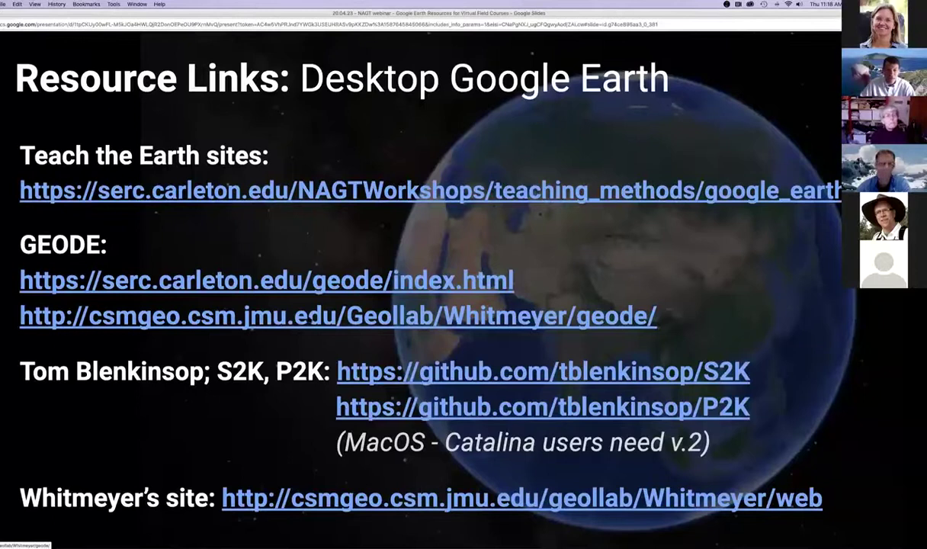
left_click(309, 318)
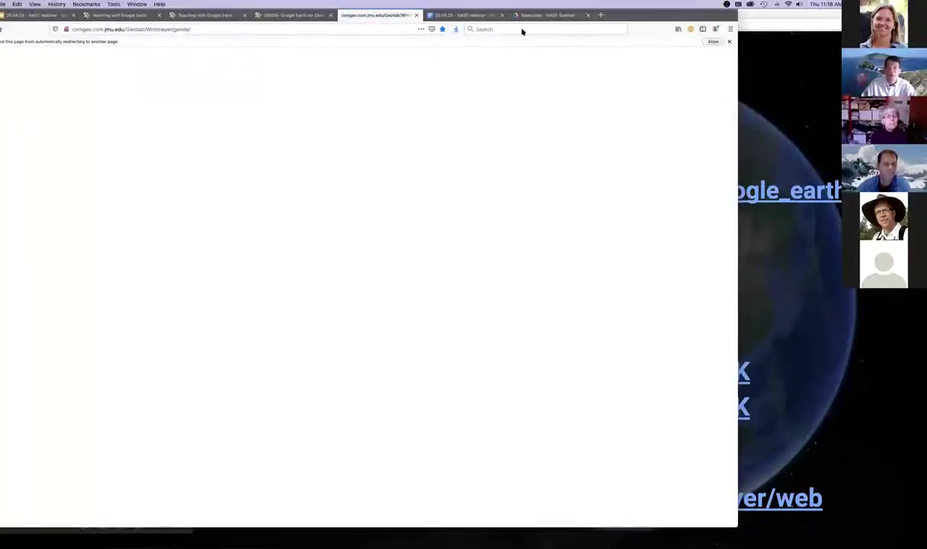
left_click(713, 41)
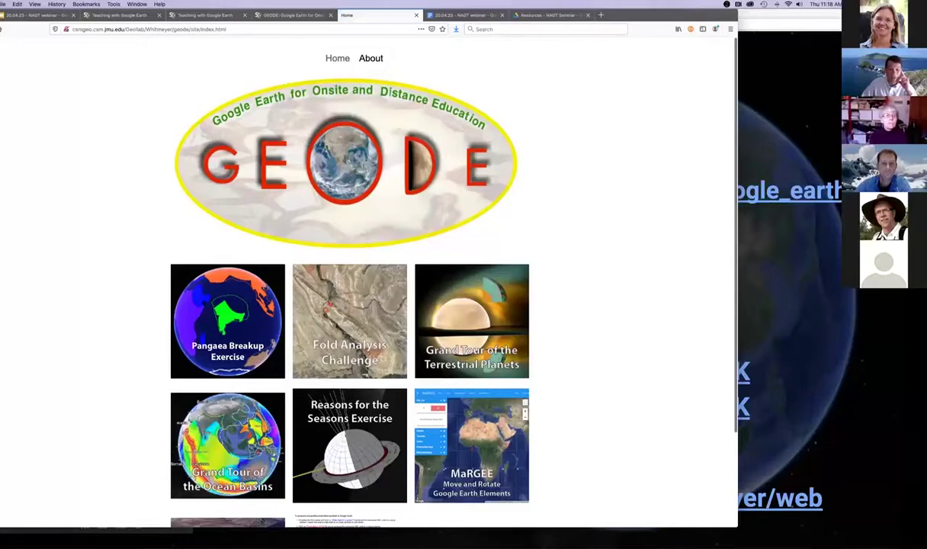
scroll(570, 367, "down", 2)
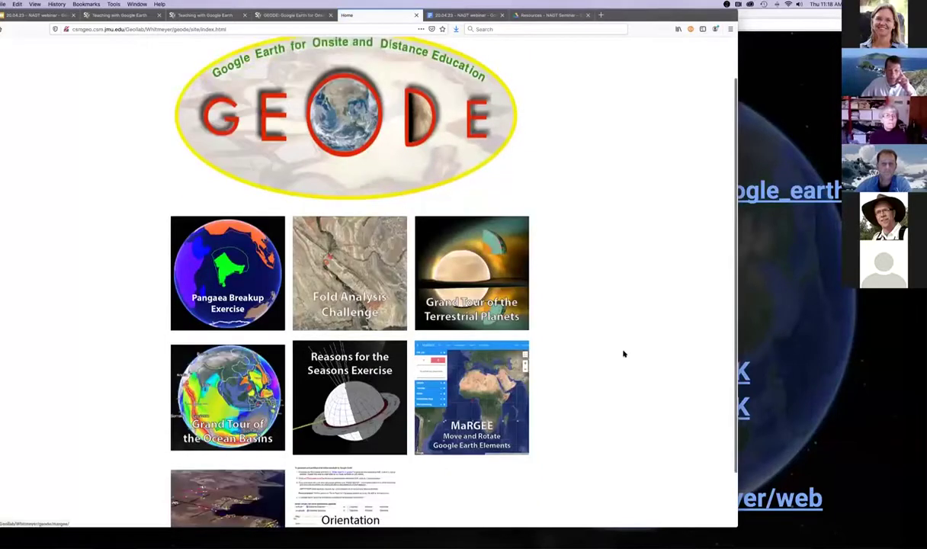
scroll(591, 336, "down", 3)
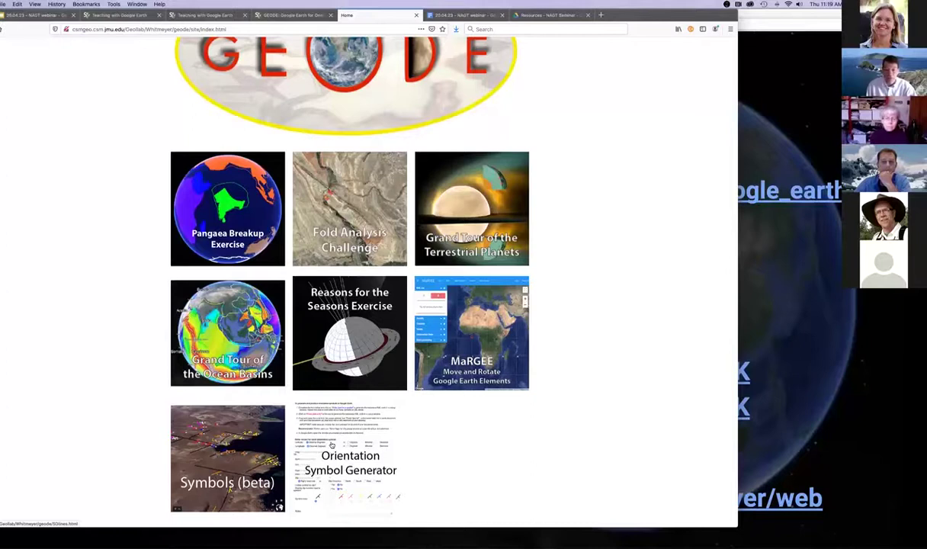
Step: Return to the start of the GEODE exercise page and switch to Google Earth Pro with the Pangaea Breakup model
scroll(568, 243, "up", 2)
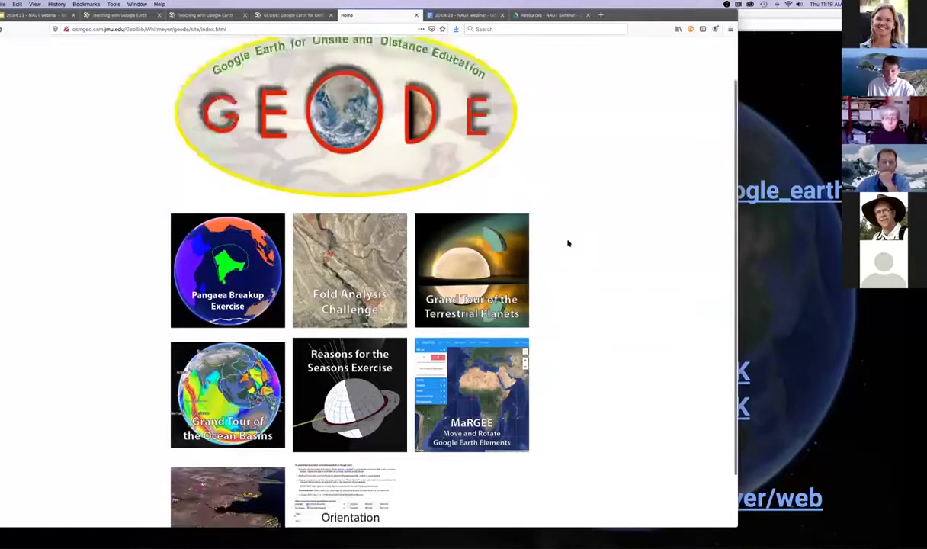
scroll(566, 243, "up", 2)
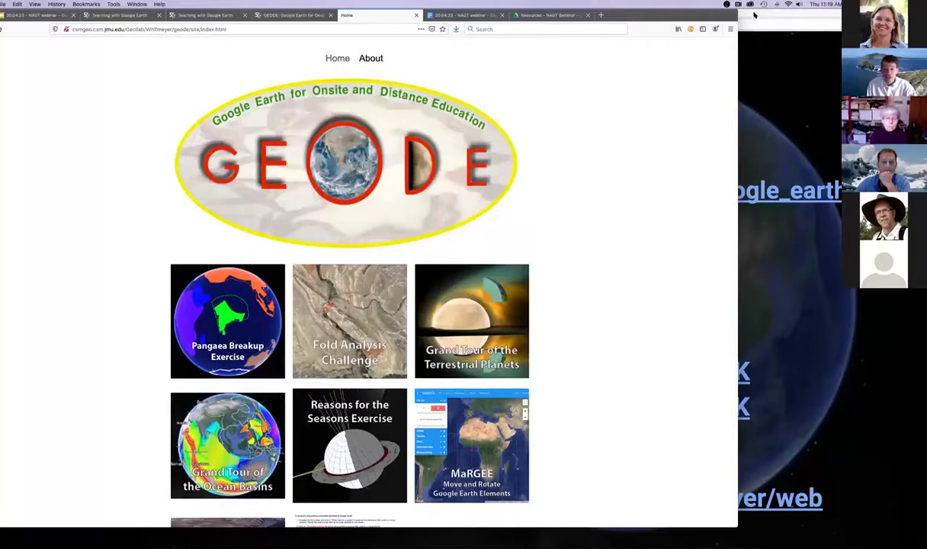
mouse_move(713, 542)
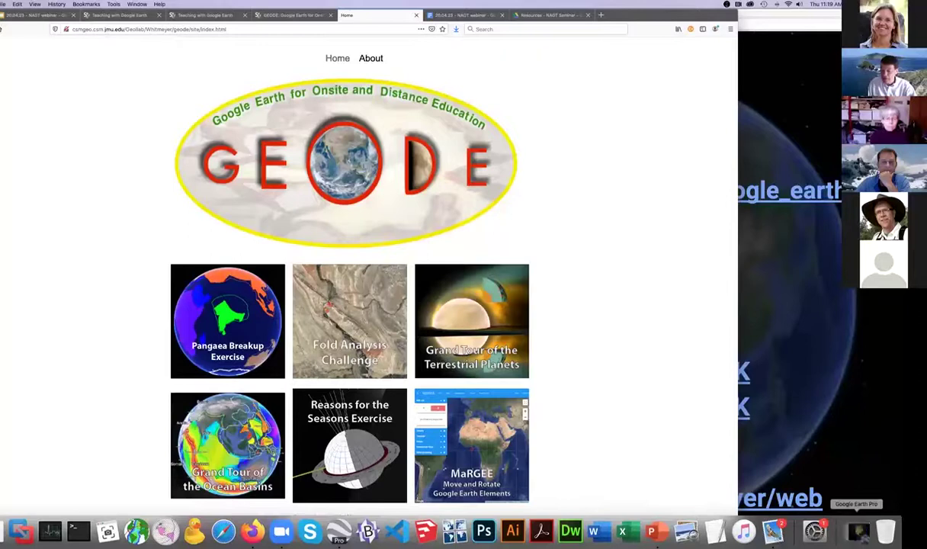
left_click(857, 531)
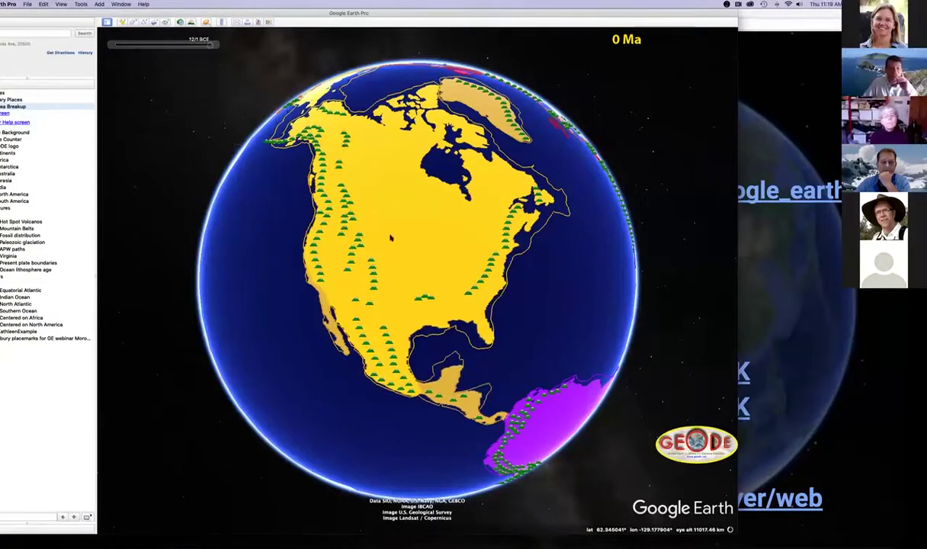
Step: Turn the globe from North America toward the Atlantic and set the Pangaea Breakup model's time back to 200 Ma
left_click_drag(443, 259, 266, 44)
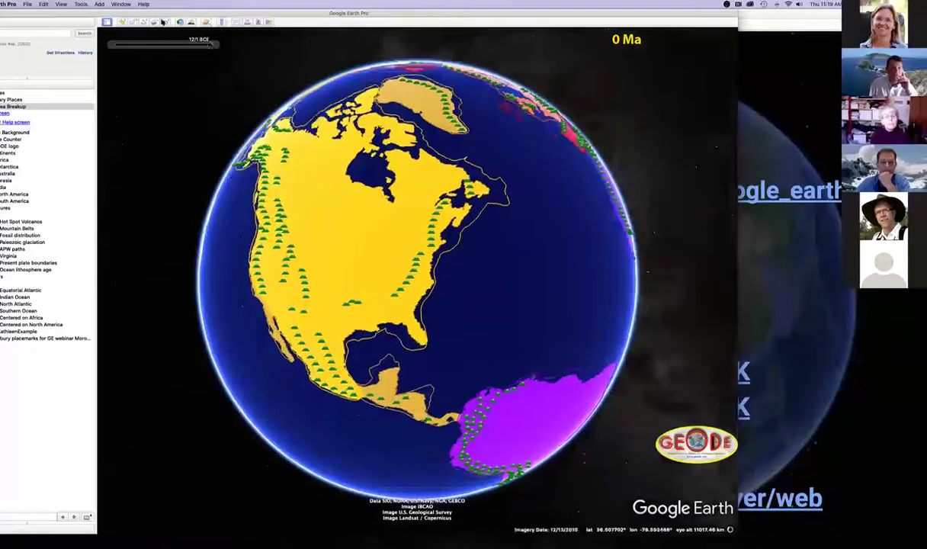
mouse_move(209, 45)
left_click_drag(209, 45, 112, 45)
left_click_drag(584, 345, 425, 334)
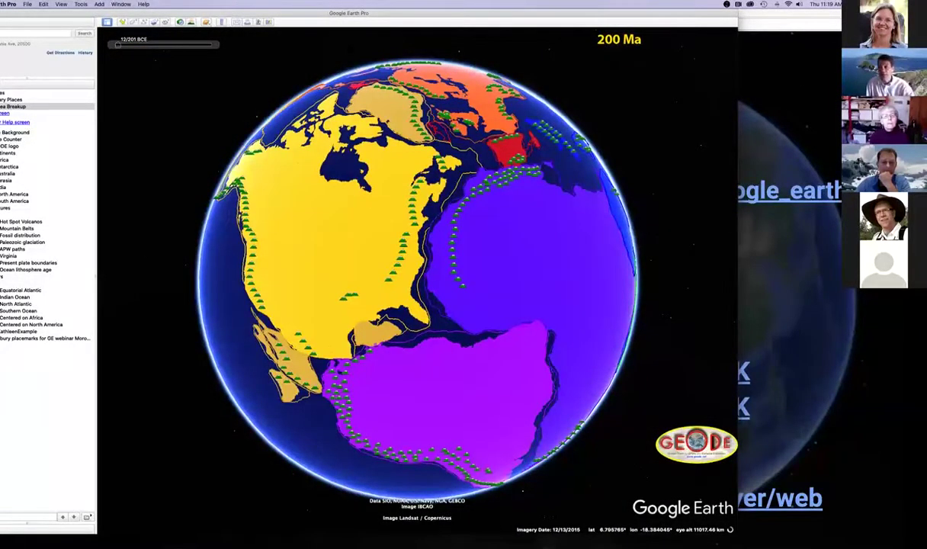
Step: Examine the Appalachian and Mauritanian mountain belts on either side of the closed Atlantic, and restore the wider globe view
mouse_move(116, 45)
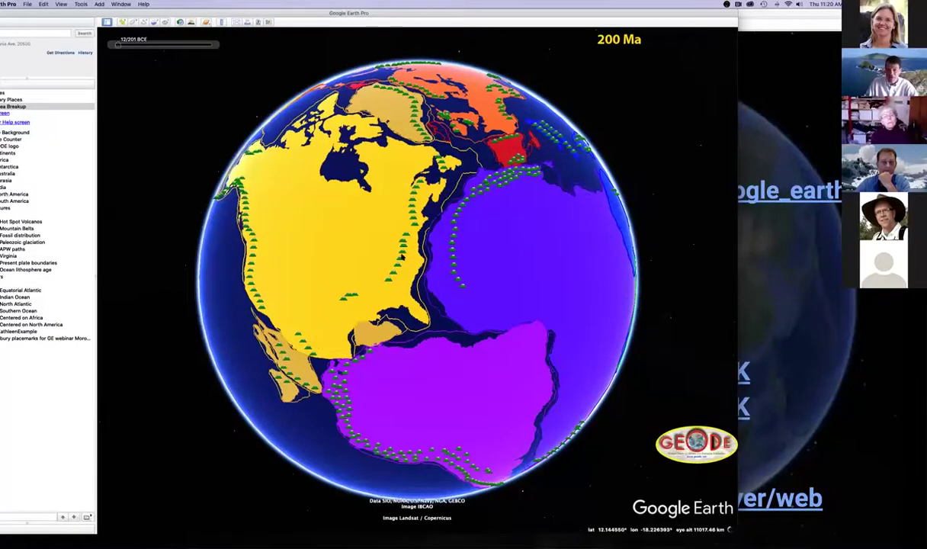
scroll(402, 259, "up", 2)
scroll(402, 258, "up", 5)
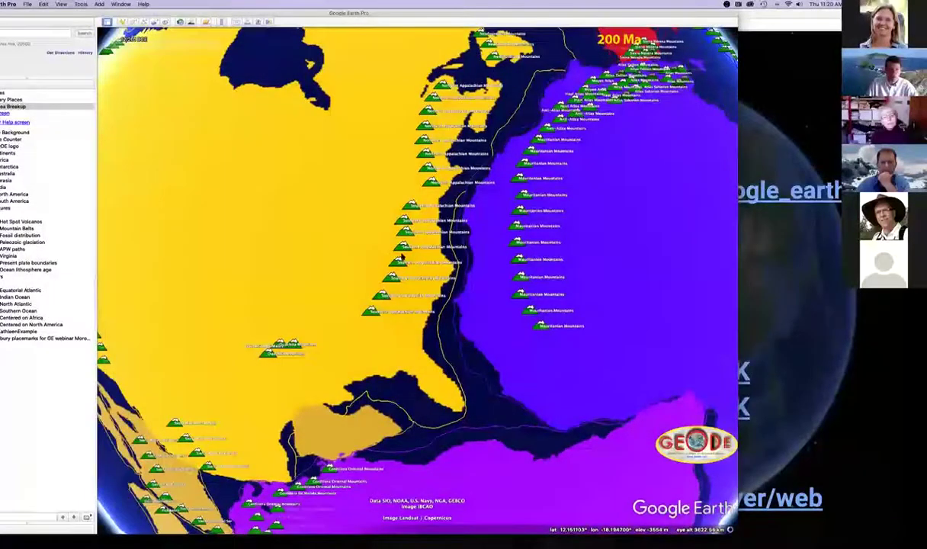
scroll(177, 305, "down", 5)
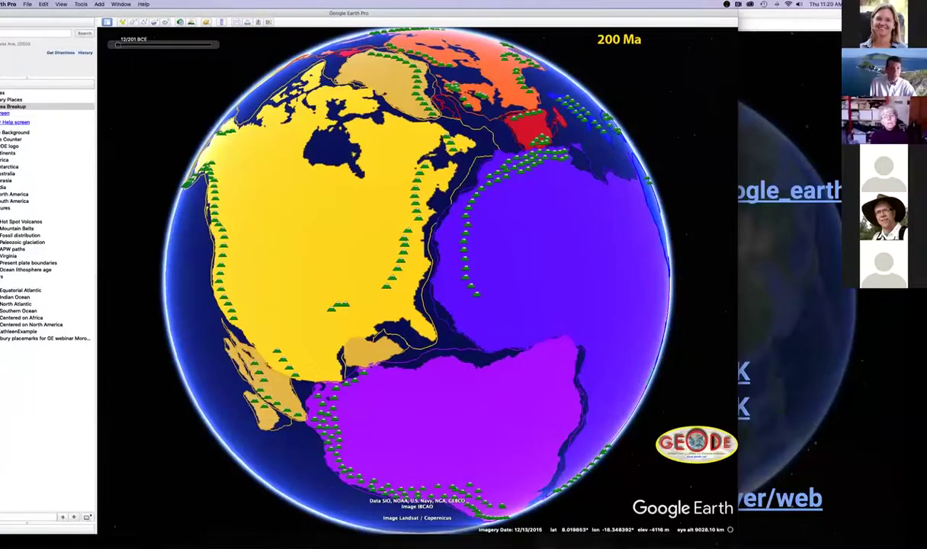
Step: Bring the model forward to 0 Ma and view the breakup from the Southern Ocean and Centered on Africa perspectives
mouse_move(144, 43)
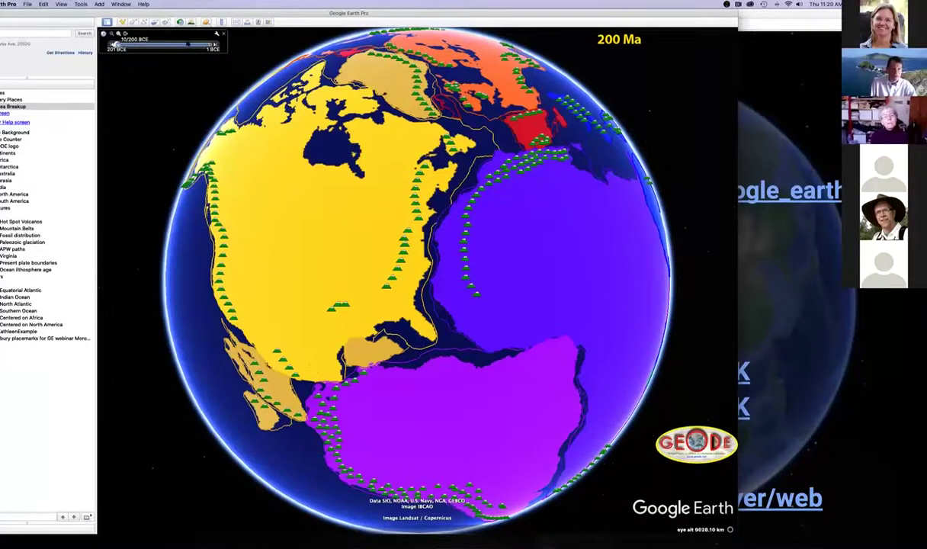
left_click(215, 44)
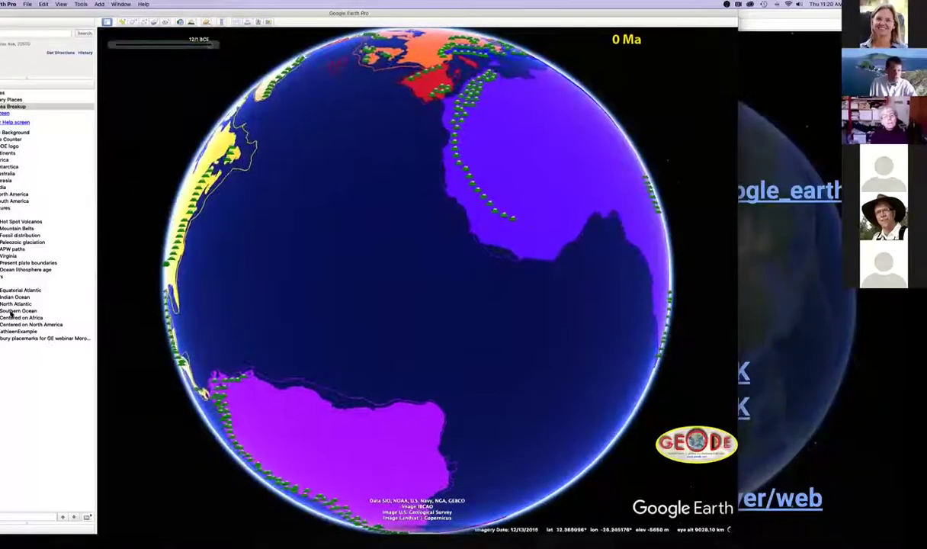
double_click(18, 310)
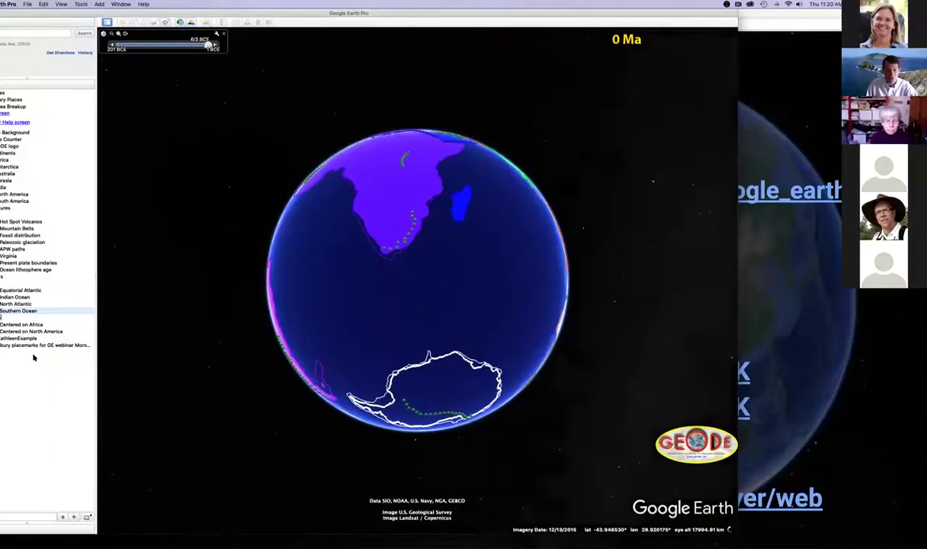
left_click(21, 324)
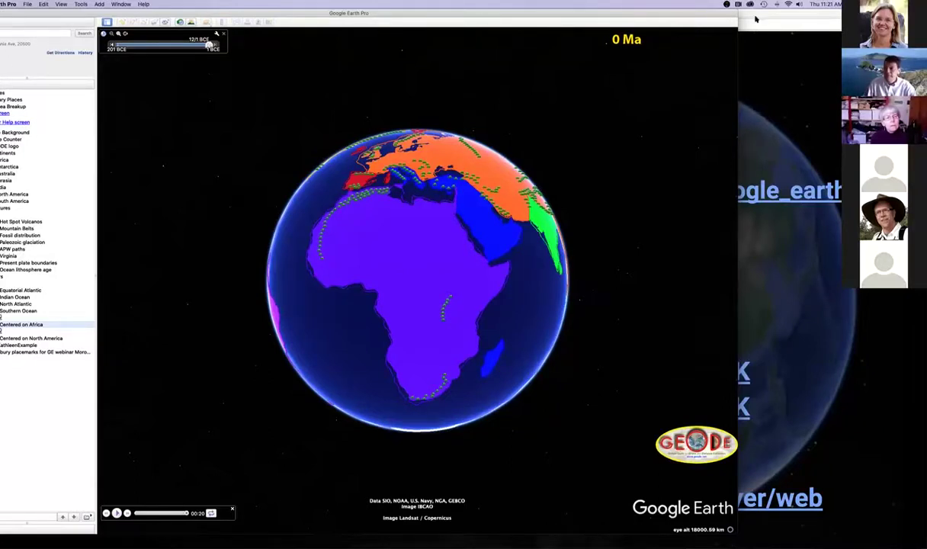
Step: Switch back to the slideshow and go through the S2K and P2K slides up to the one on Excel workbooks generating KML files
key("super+Tab")
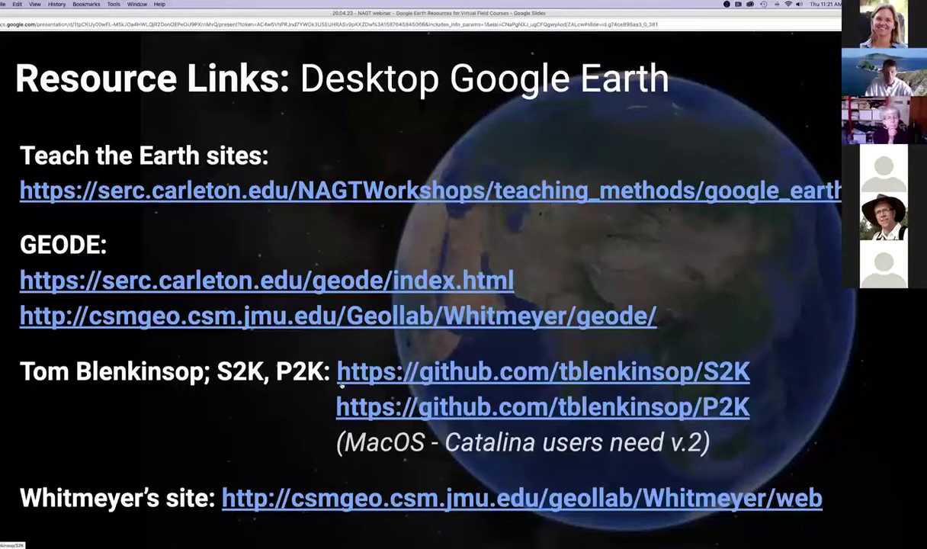
key("Right")
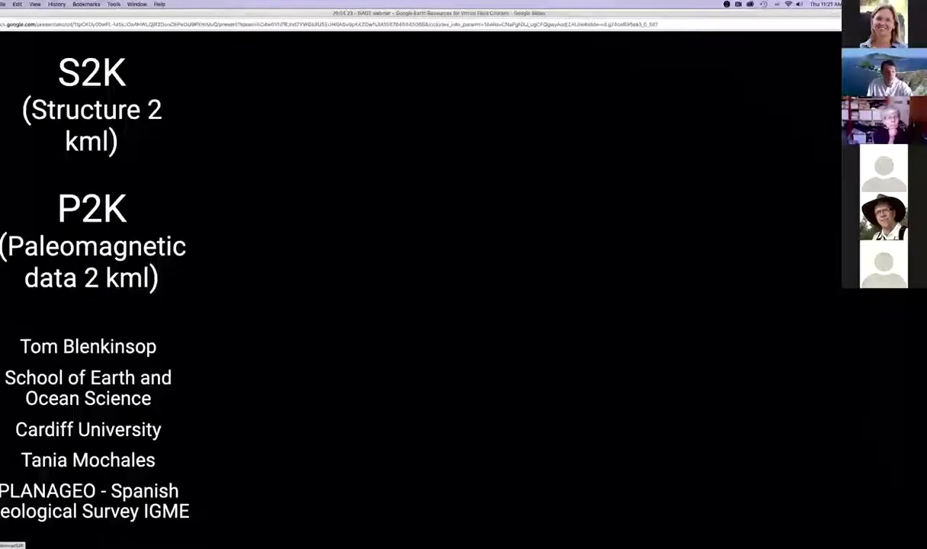
key("Right")
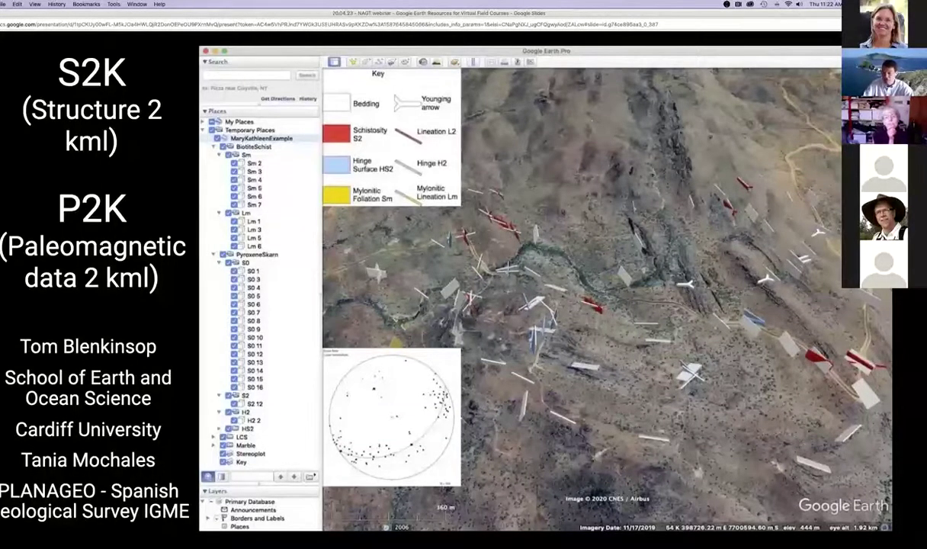
key("Right")
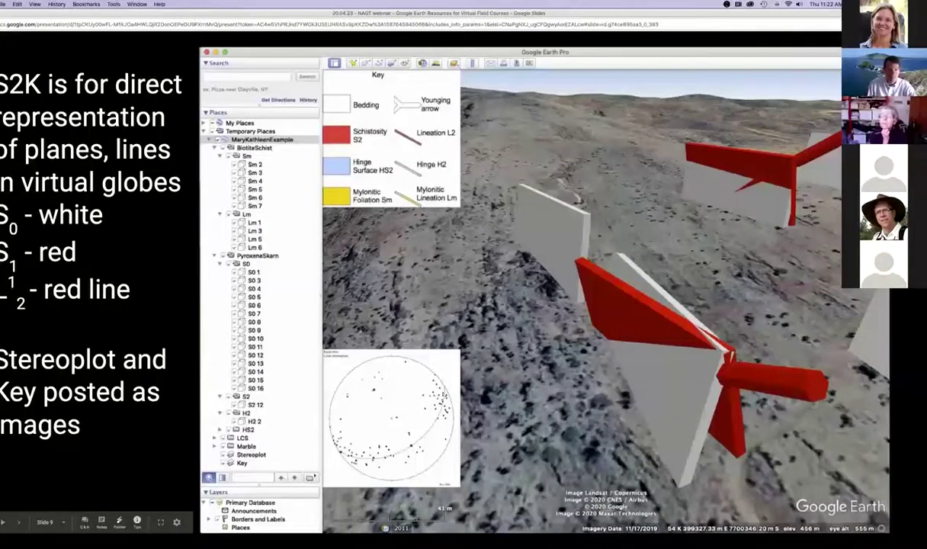
key("Right")
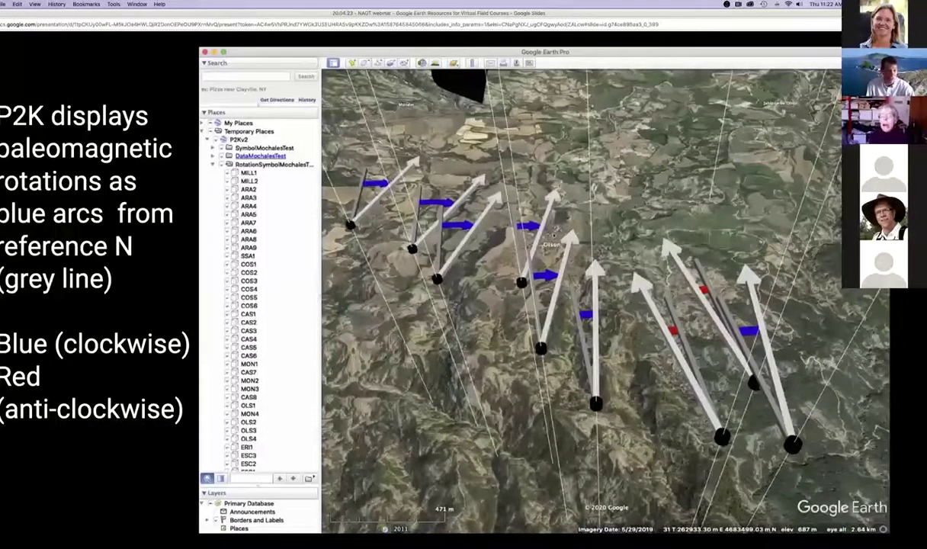
key("Right")
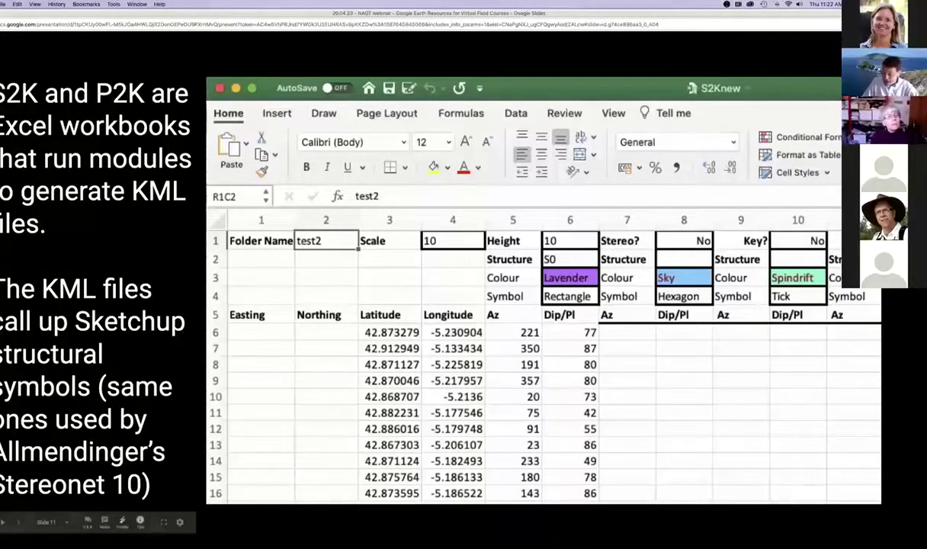
Step: Switch to Google Earth Pro, hide the Pangaea Breakup layers, and show the MaryKathleenExample data with its key and stereoplot
mouse_move(842, 546)
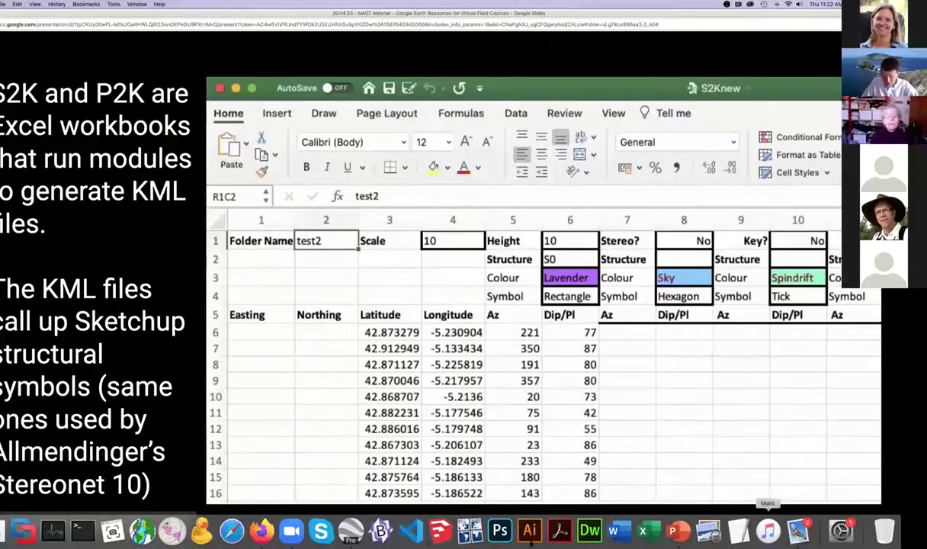
left_click(351, 532)
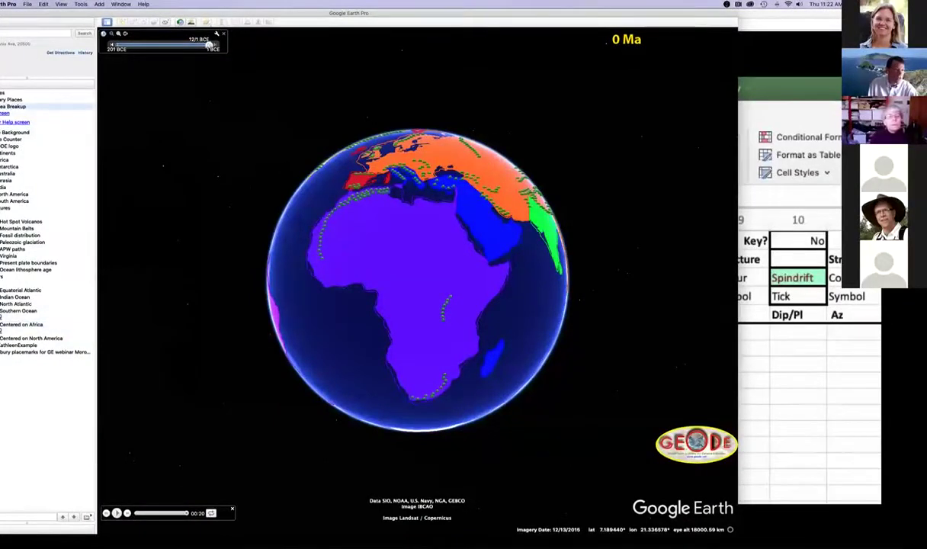
key("space")
left_click(15, 345)
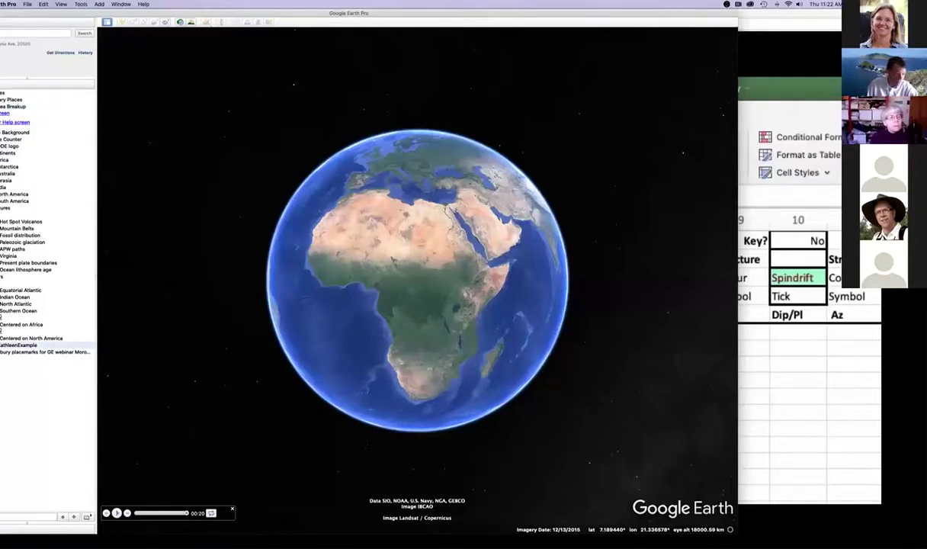
left_click(2, 346)
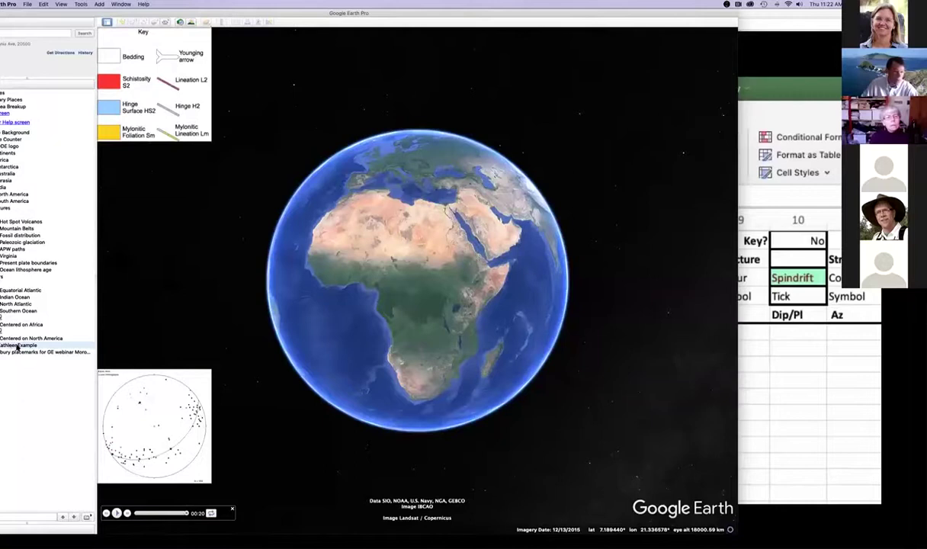
Step: Fly to MaryKathleenExample, inspect its 3D structural symbols in a tilted view, and return to the slideshow to advance it
double_click(20, 346)
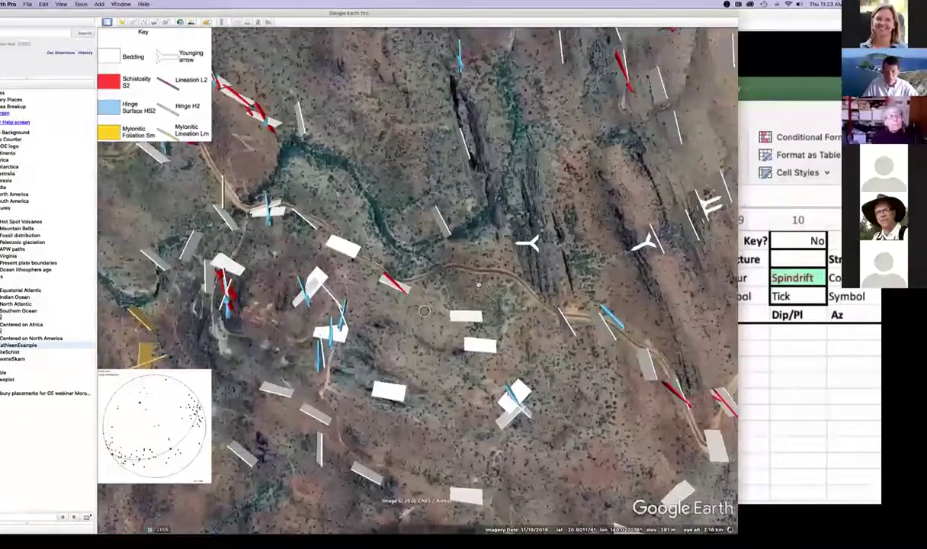
scroll(479, 284, "down", 10, "shift")
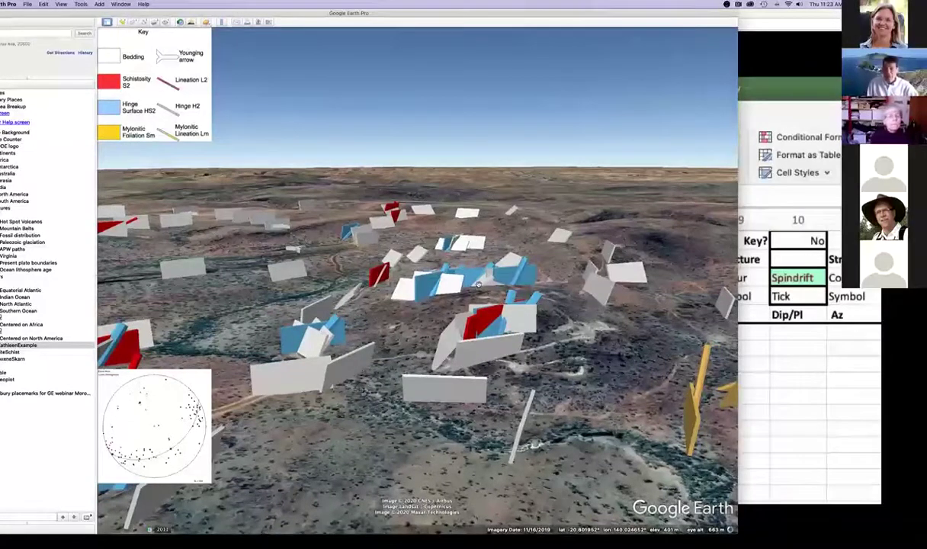
middle_click_drag(417, 314, 423, 18)
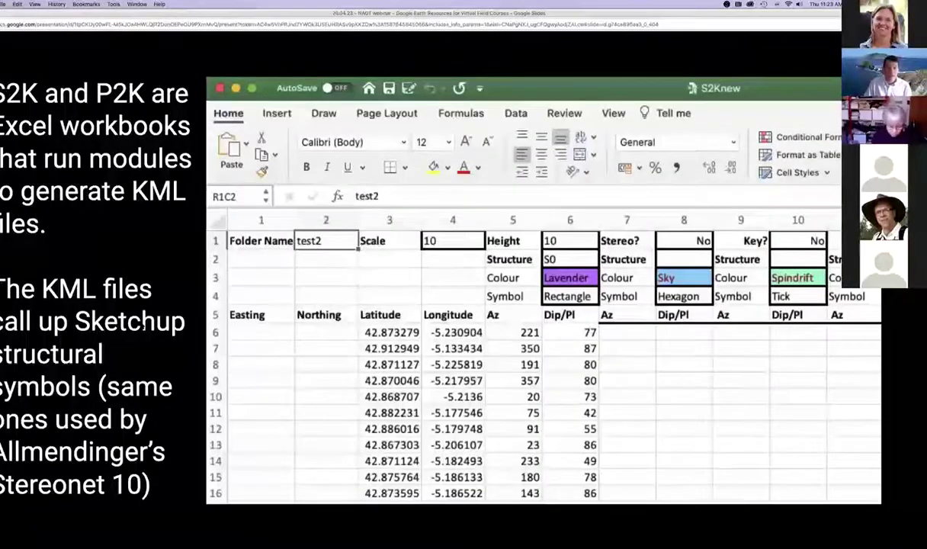
key("Right")
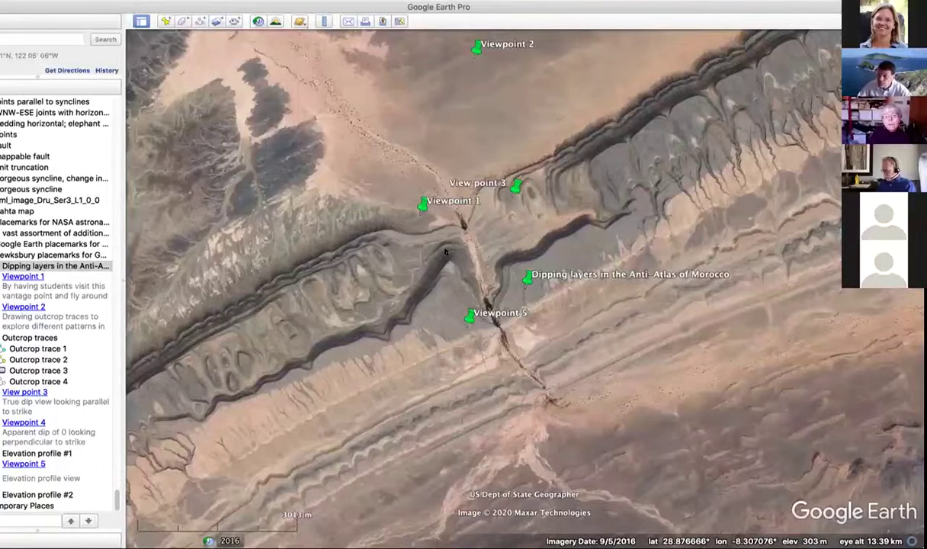
Step: Fly to Viewpoint 1 of the Anti-Atlas dipping layers and look around the dip slopes near View point 3
double_click(23, 276)
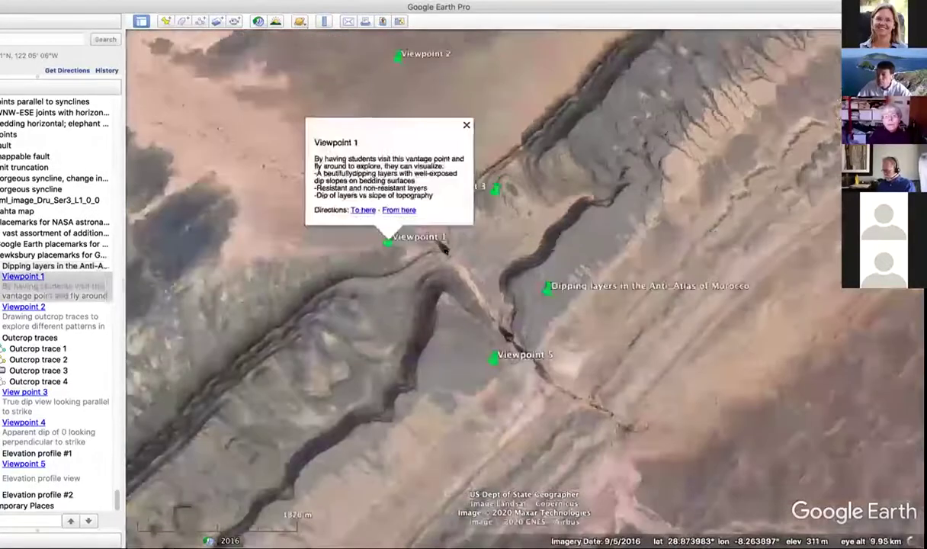
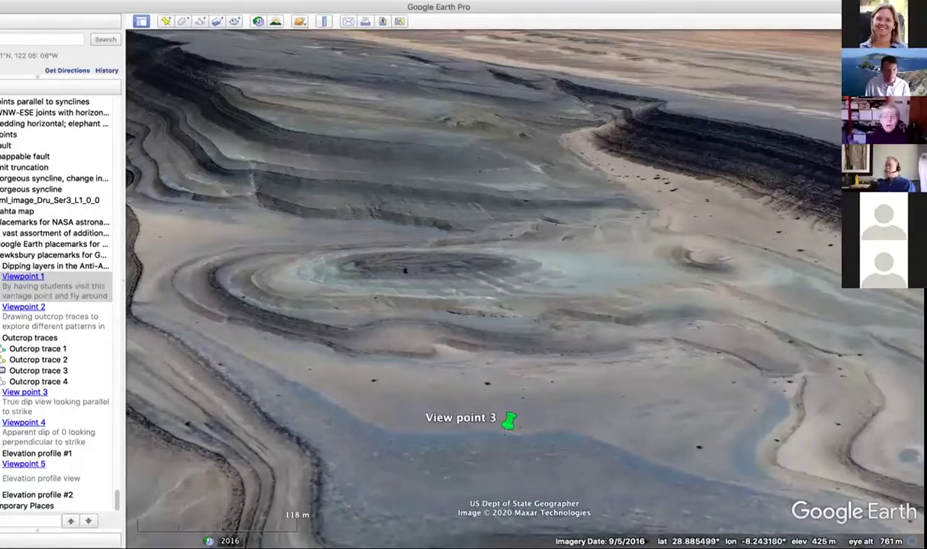
middle_click_drag(414, 261, 370, 279)
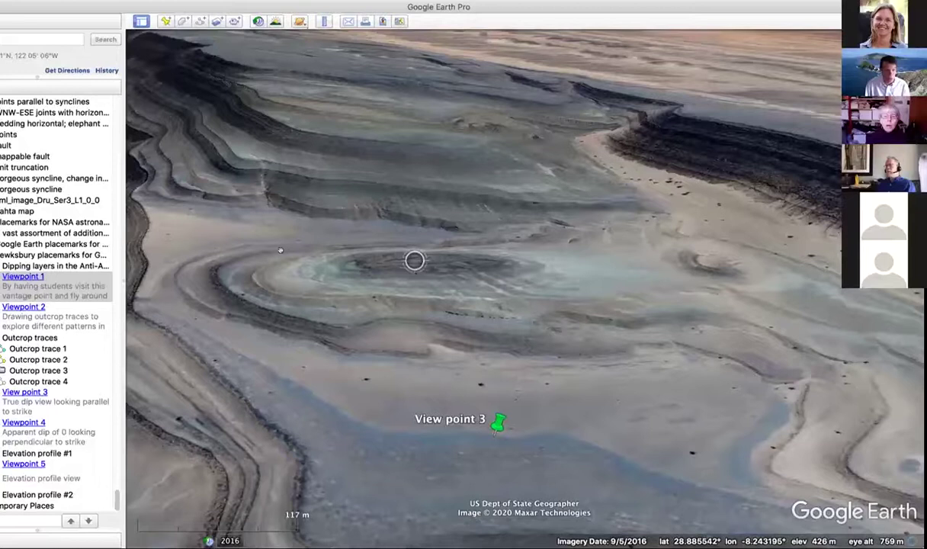
middle_click_drag(280, 250, 266, 252)
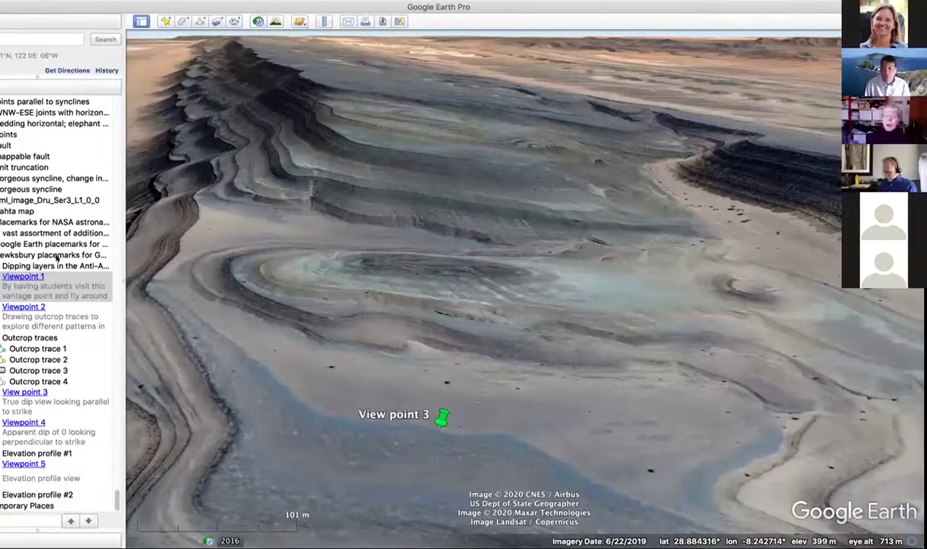
Step: Fly to Viewpoint 2 and show Outcrop traces 1 to 4 on the dipping layers
left_click(23, 307)
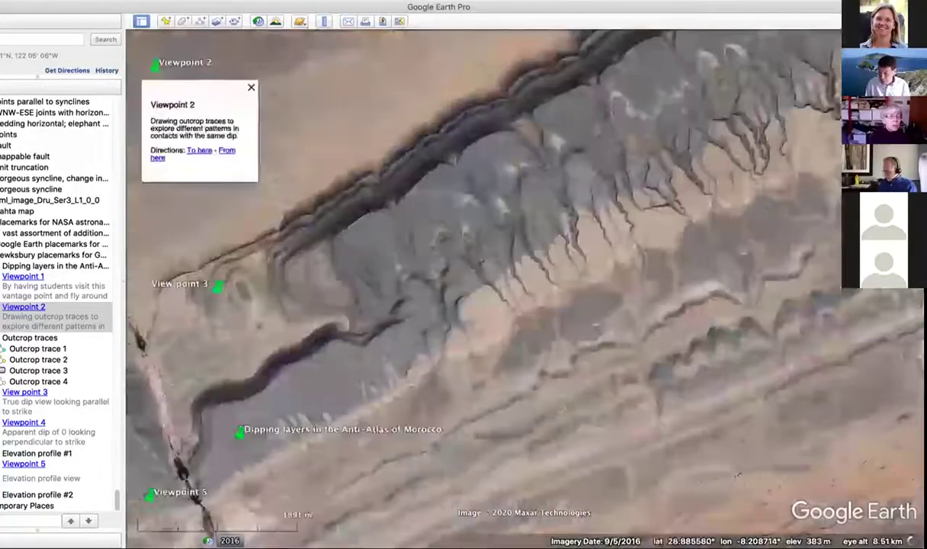
left_click(0, 348)
left_click(1, 358)
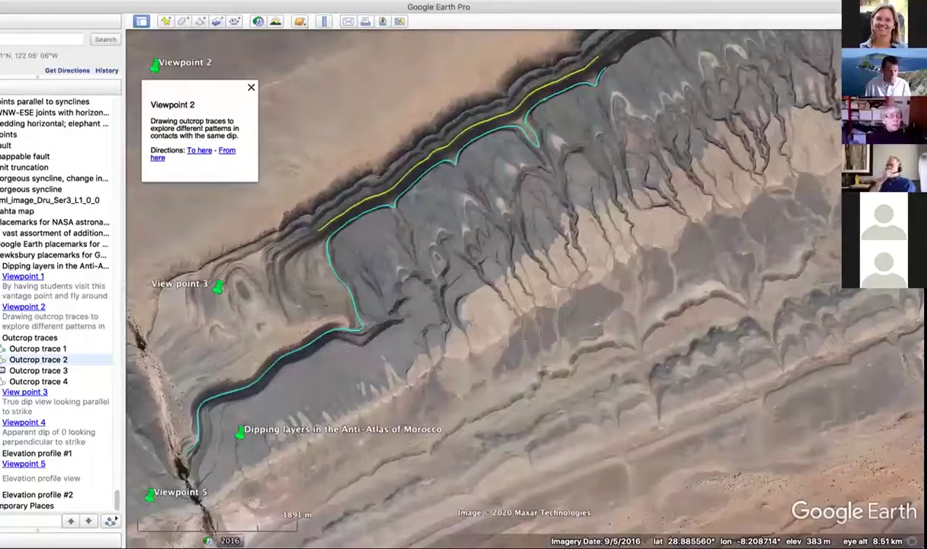
left_click(0, 371)
left_click(1, 381)
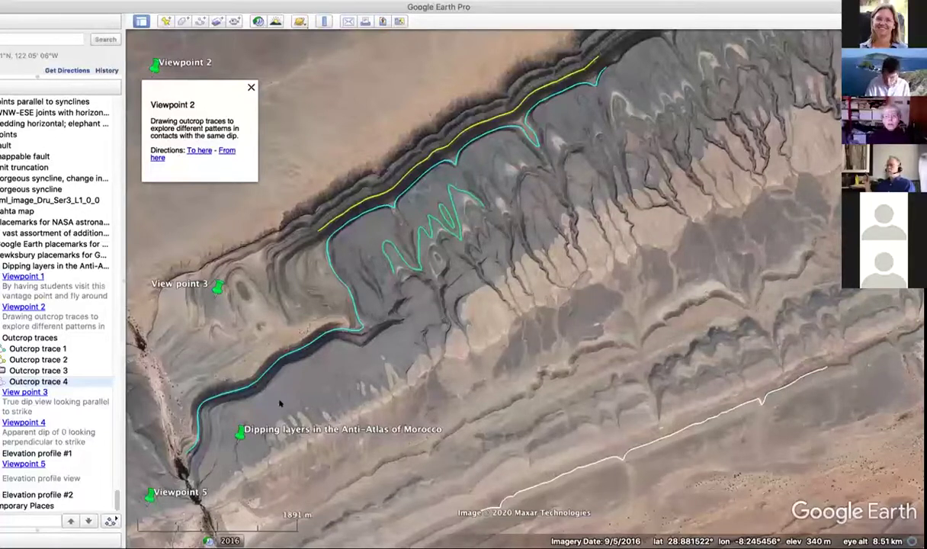
Step: Fly to View point 3 for the true dip view looking parallel to strike
key("Down")
key("Return")
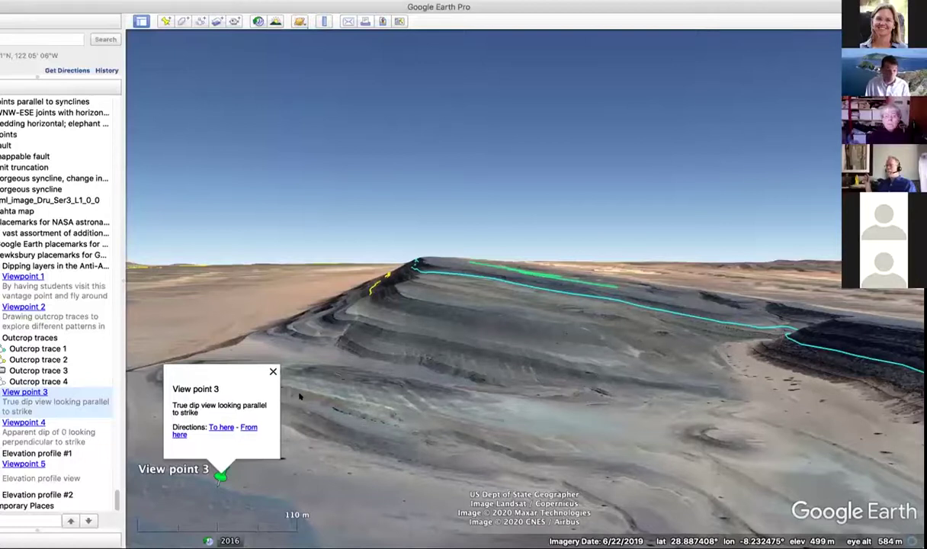
Step: Fly to Viewpoint 4 for the apparent dip view, and display the Elevation profile #1 line together with its elevation graph
left_click(23, 422)
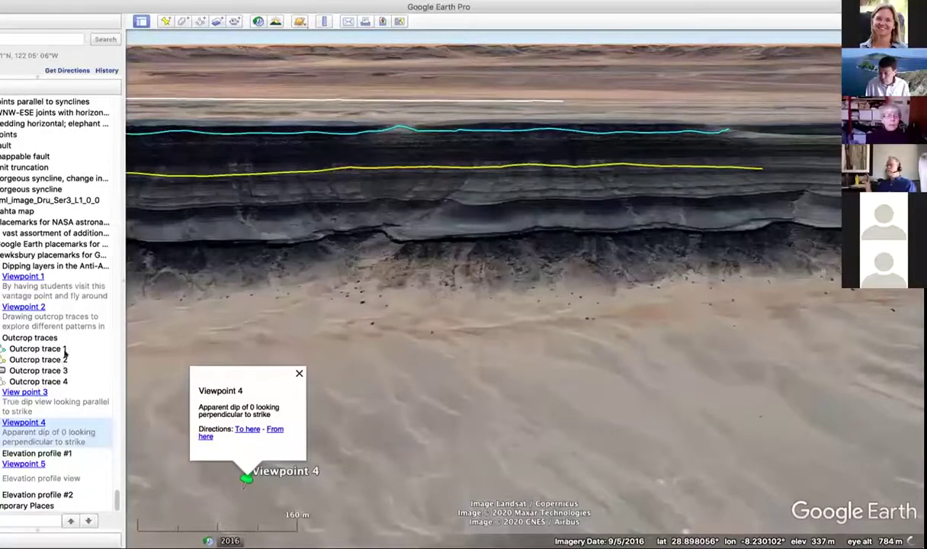
double_click(3, 453)
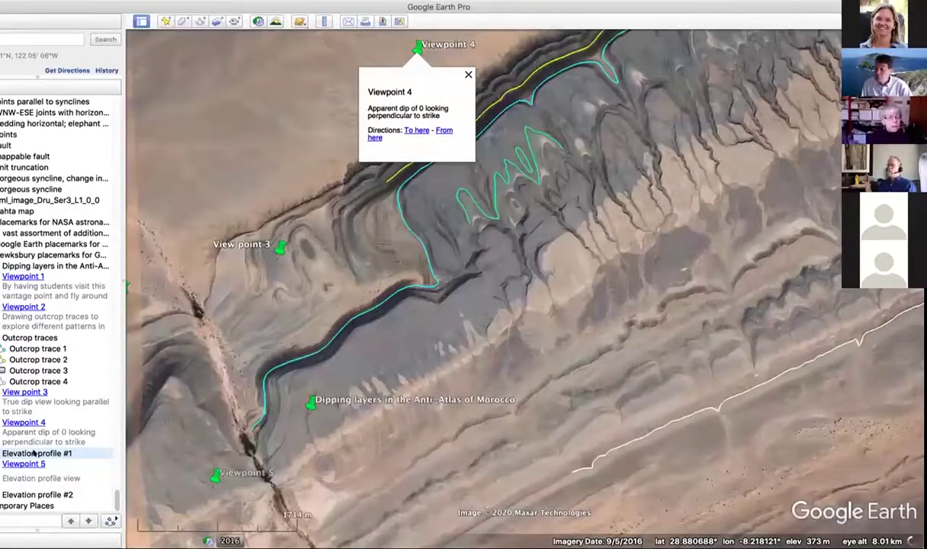
double_click(34, 453)
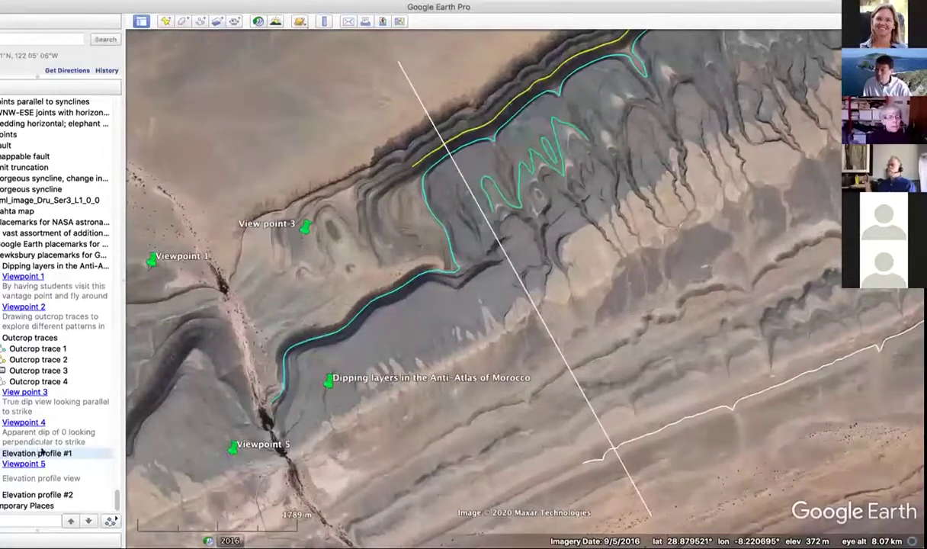
right_click(76, 421)
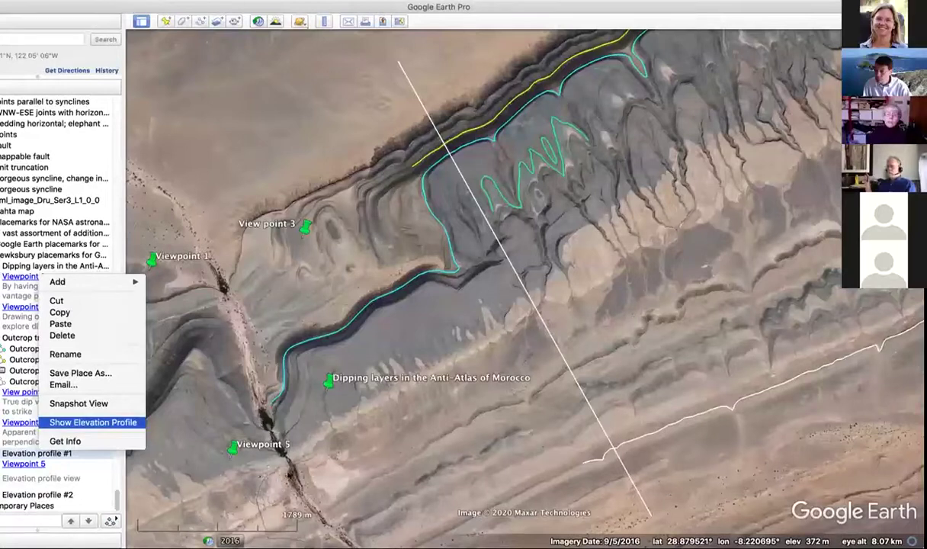
key("Return")
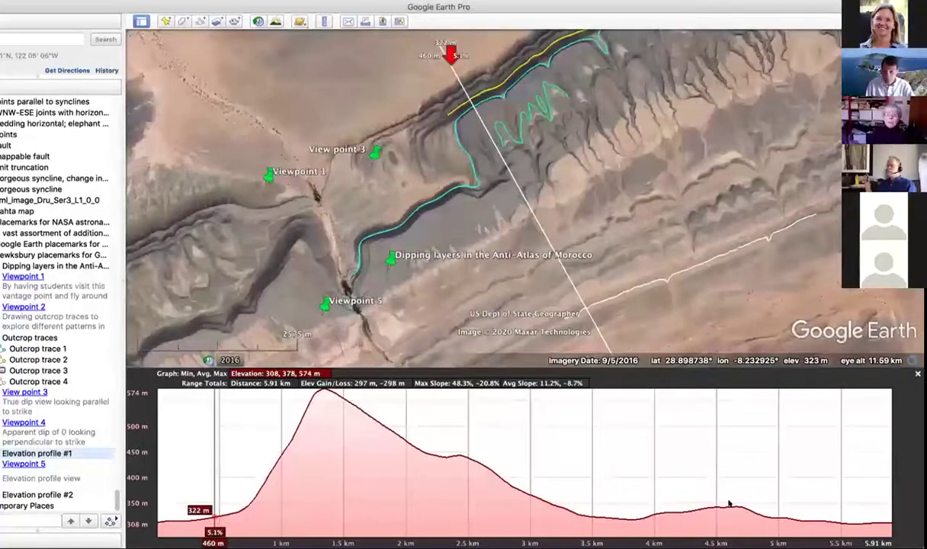
Step: Fly to Viewpoint 5 for the elevation profile view and shrink the graph to enlarge the 3D view
left_click(17, 462)
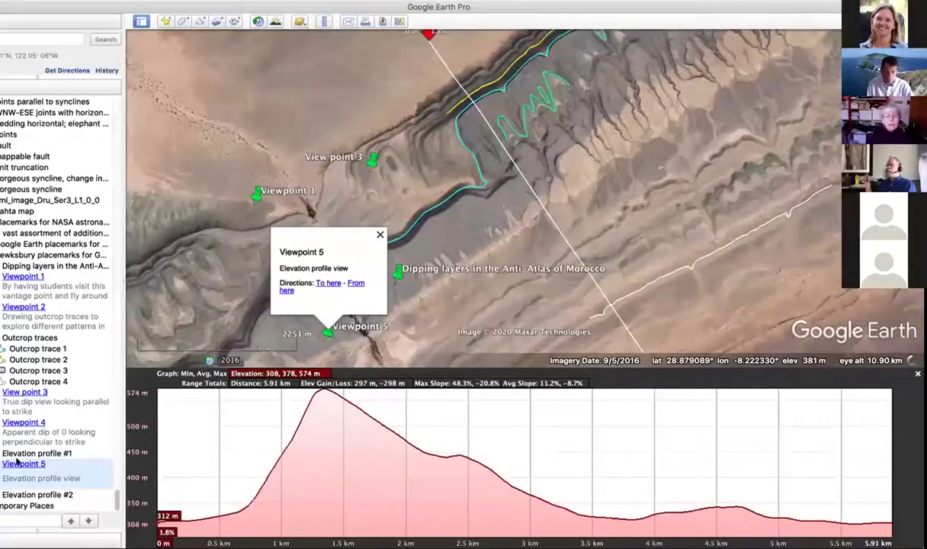
double_click(18, 462)
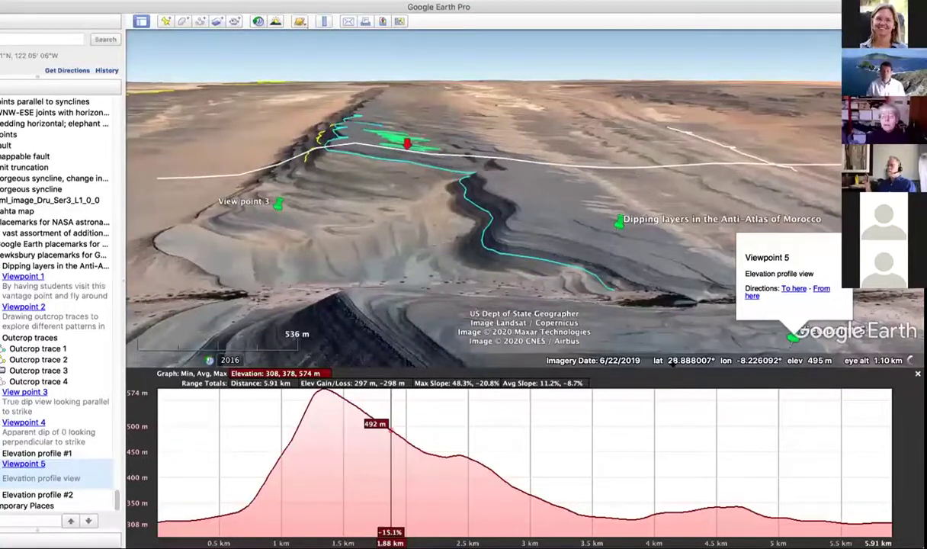
mouse_move(672, 367)
left_mouse_down()
mouse_move(688, 445)
mouse_move(681, 432)
left_mouse_up()
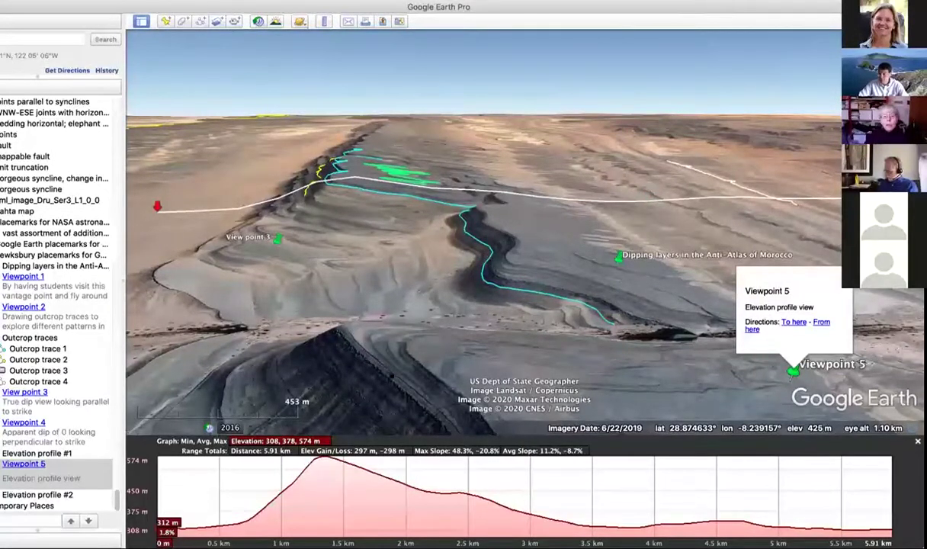
Step: Display the Elevation profile #2 line, dismiss the first profile's graph, and show the elevation graph for Elevation profile #2
left_click(37, 495)
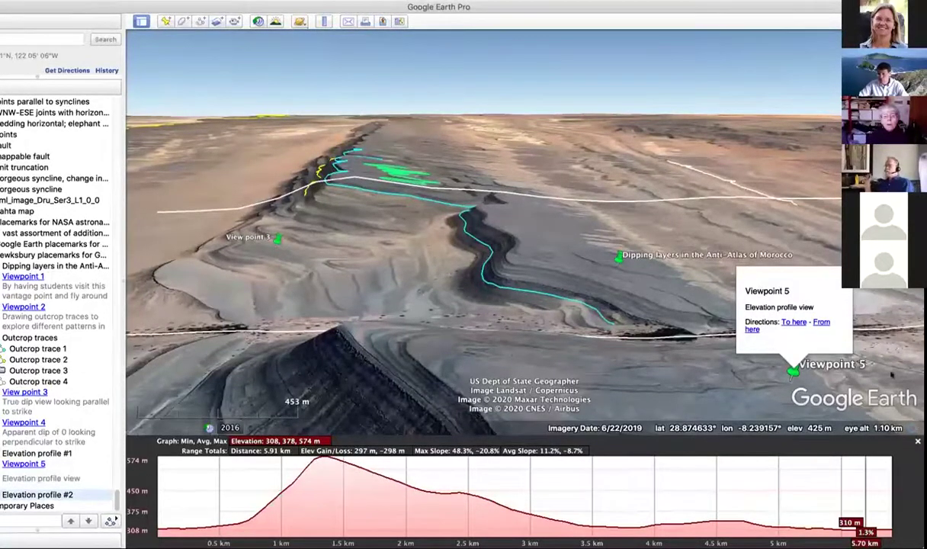
left_click_drag(917, 437, 917, 442)
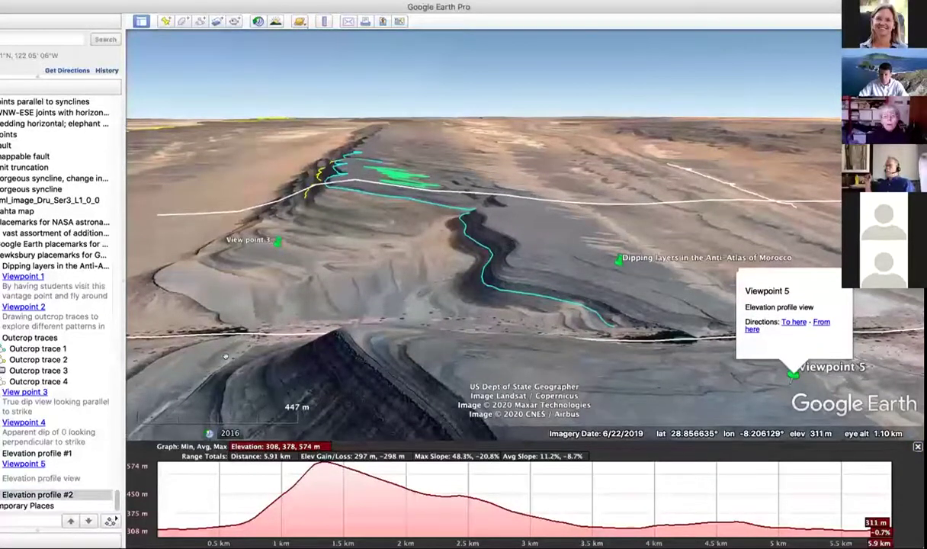
left_click(61, 478)
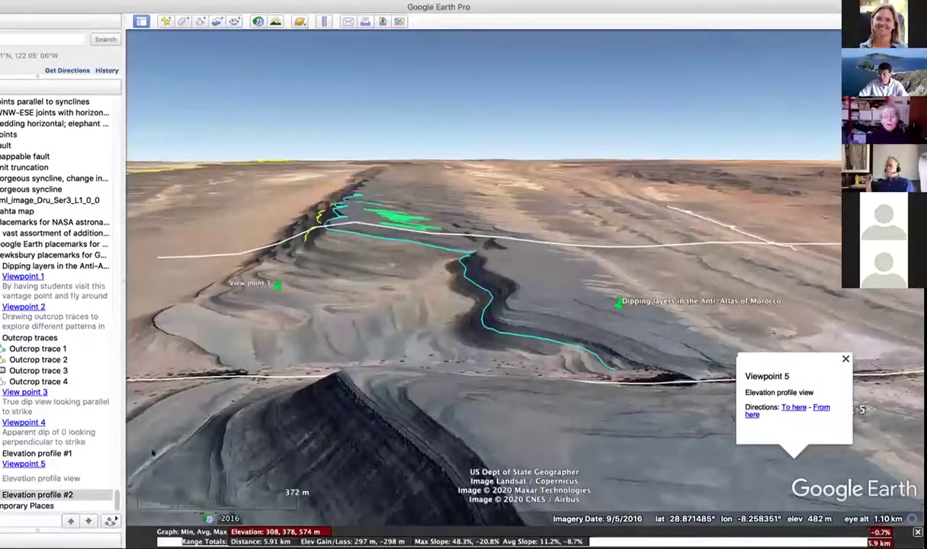
right_click(19, 462)
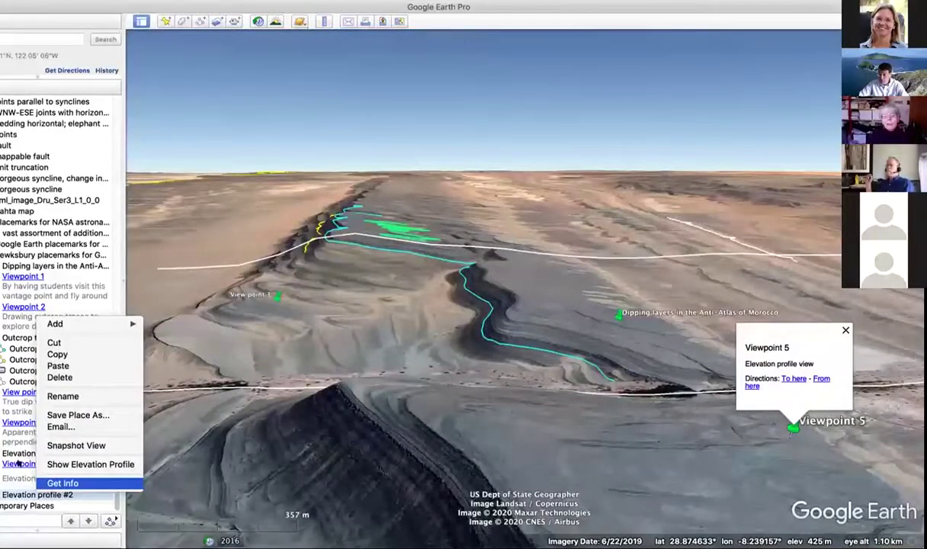
Step: Return to Viewpoint 5 and look around the ridges and dipping layers crossed by the Elevation profile #2 line
left_click(40, 463)
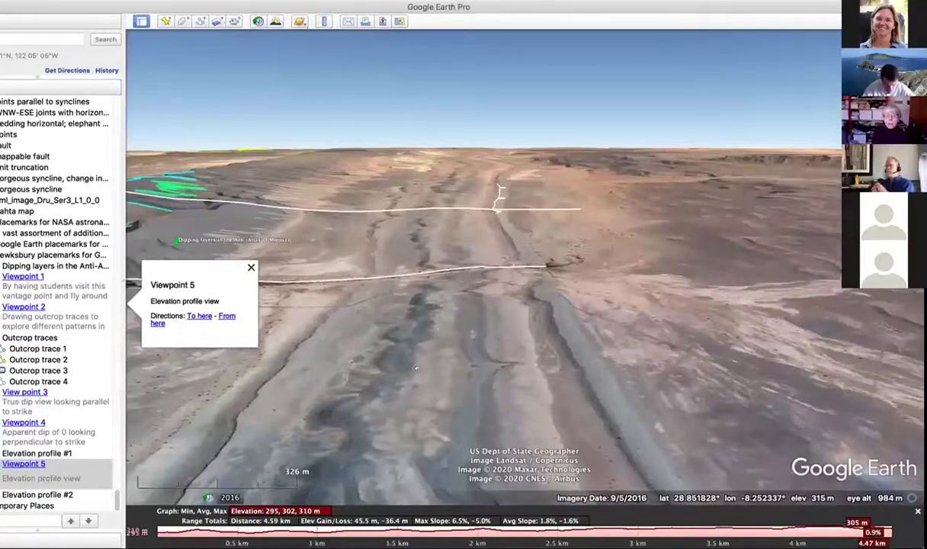
left_click_drag(366, 320, 602, 316)
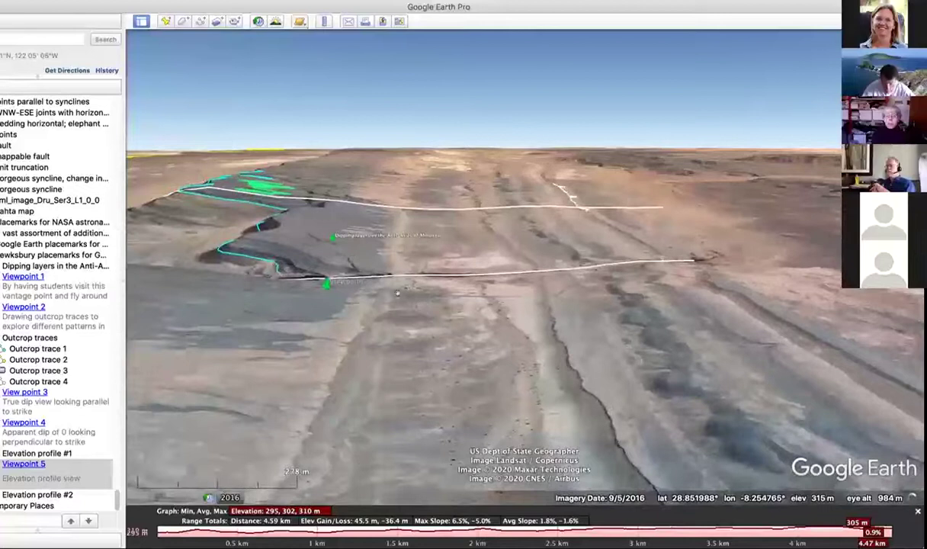
left_click_drag(361, 222, 456, 231)
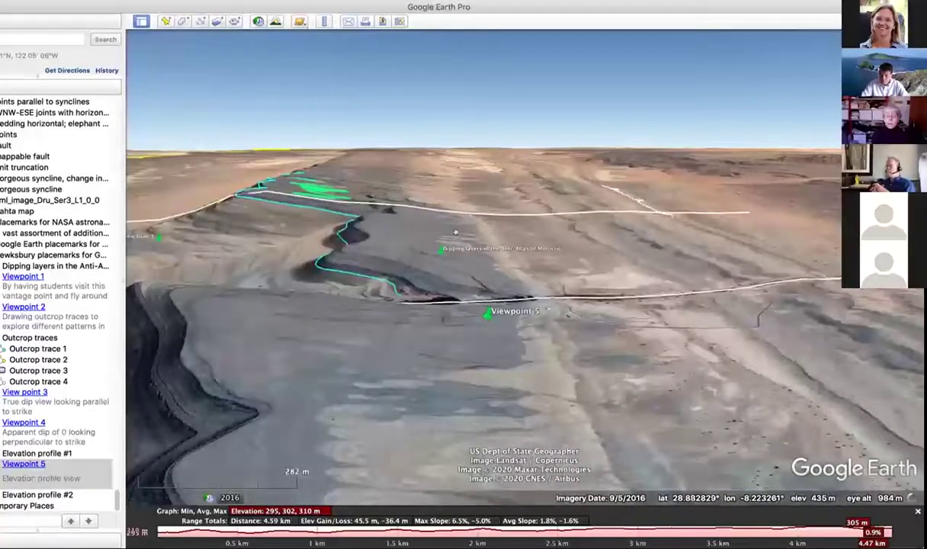
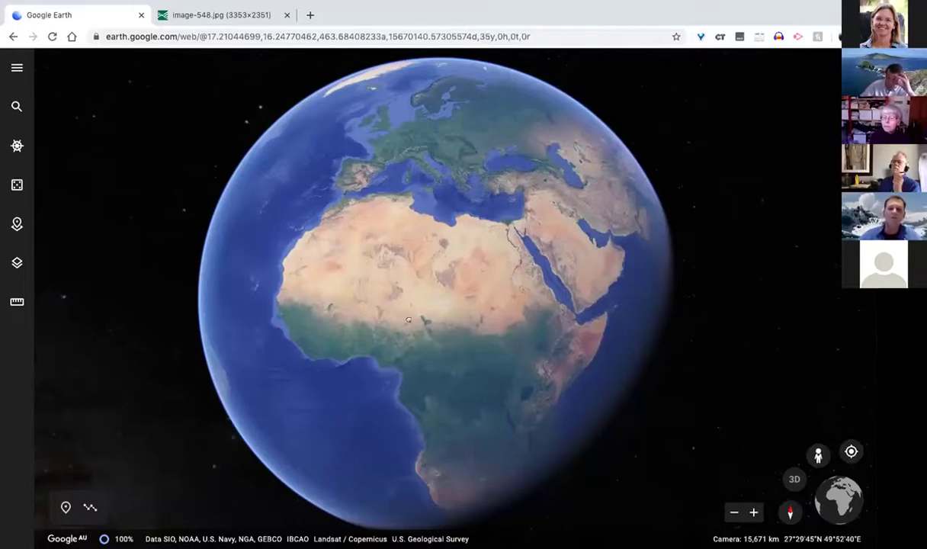
Step: Switch to Google Earth on the web and rotate the globe eastward from Africa until North America faces the camera
left_click_drag(594, 207, 396, 301)
left_click_drag(561, 247, 430, 270)
left_click_drag(594, 253, 399, 270)
left_click_drag(500, 260, 423, 260)
left_click_drag(534, 263, 426, 267)
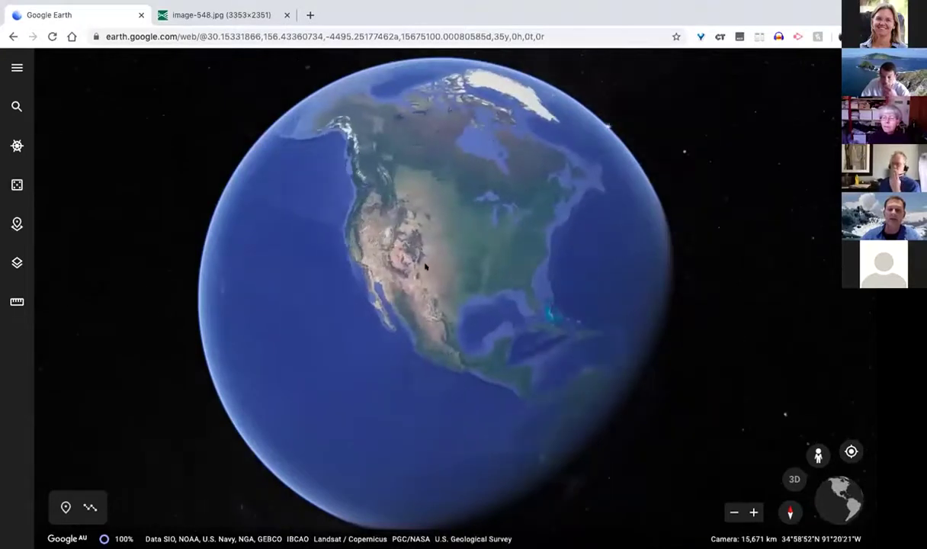
Step: Tilt the globe north and south around North America and rotate it westward across the Pacific to Asia and the Middle East
key("Left")
key("Up")
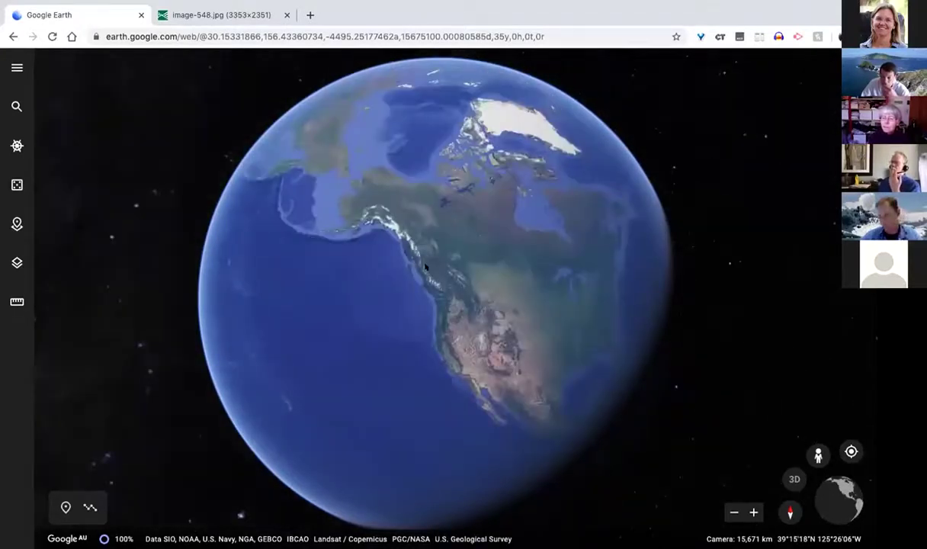
key("Down")
key("Down")
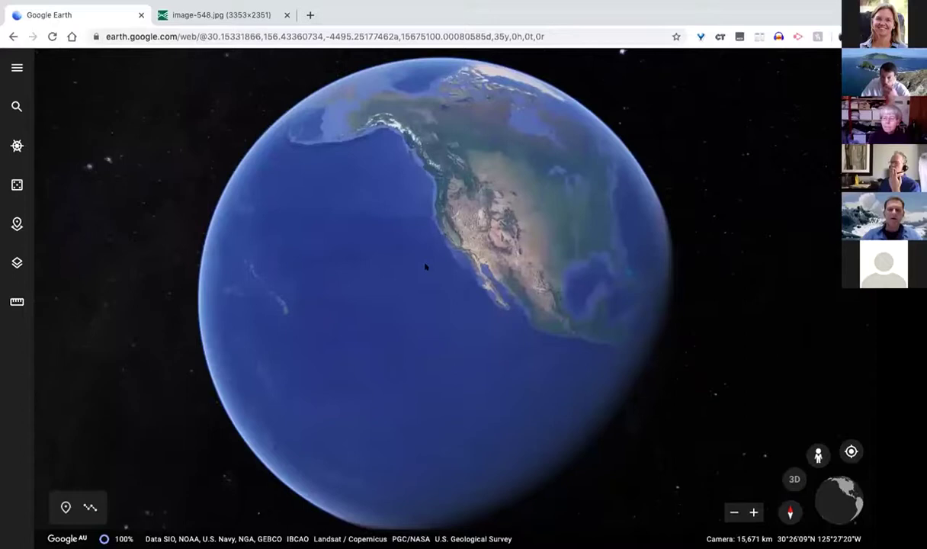
key("Up")
key("Left")
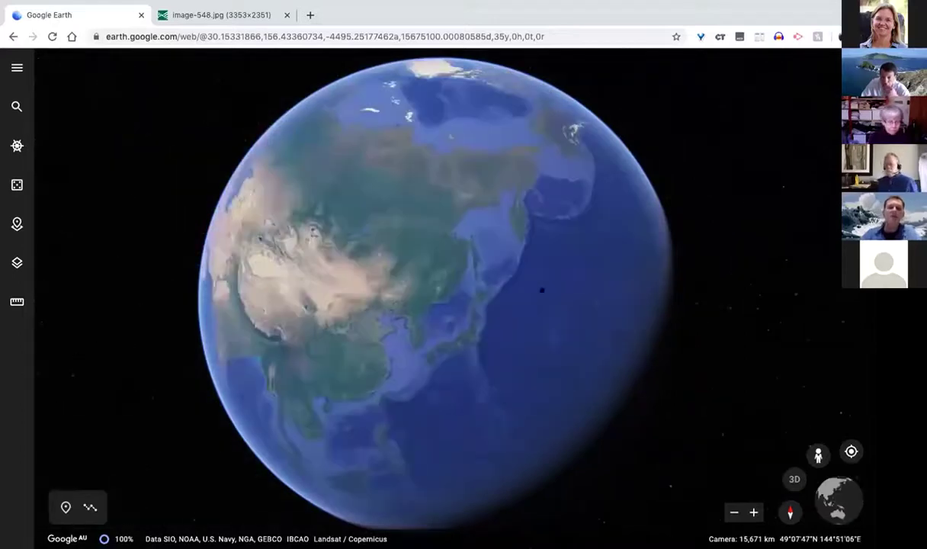
left_click_drag(542, 290, 573, 281)
left_click_drag(461, 349, 529, 327)
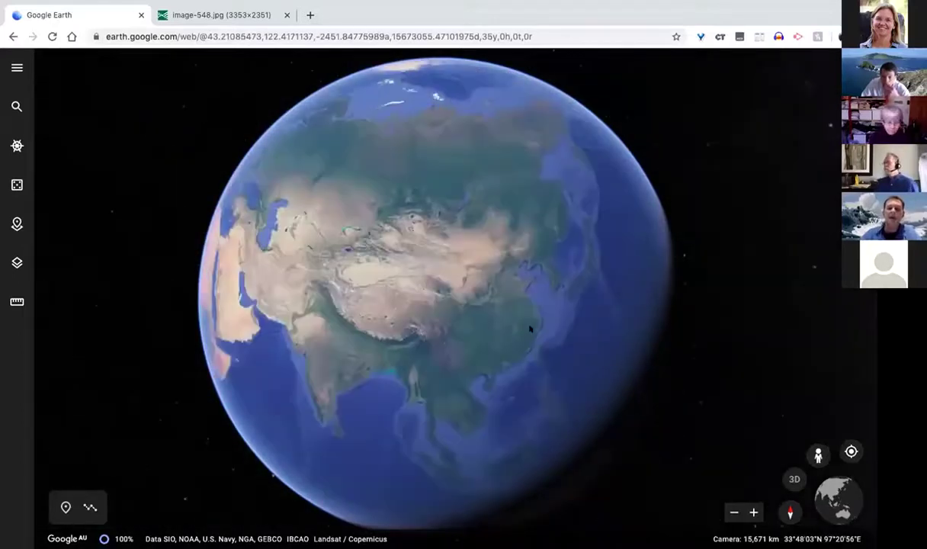
key("Left")
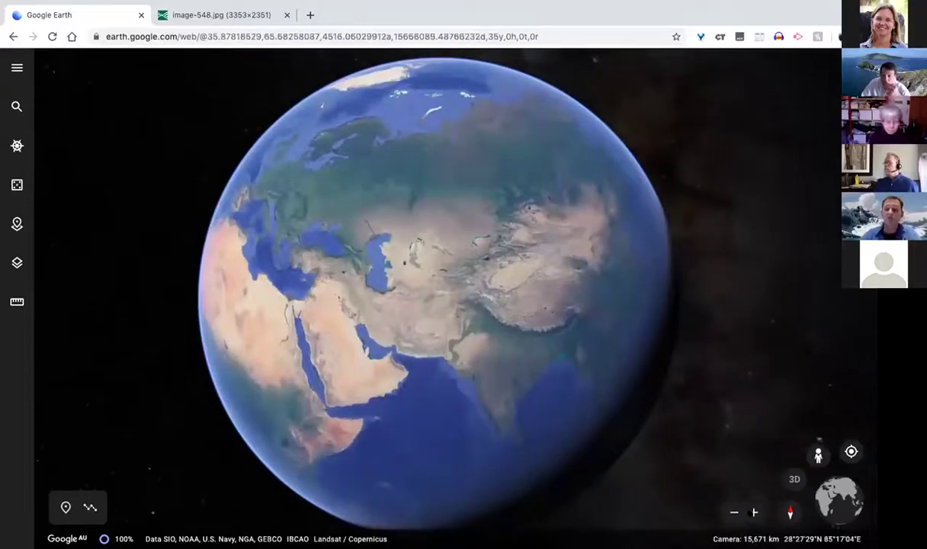
Step: Zoom in from the whole globe to the Himalaya and Tibetan Plateau, at a camera height of about 1,700 km
left_click(753, 512)
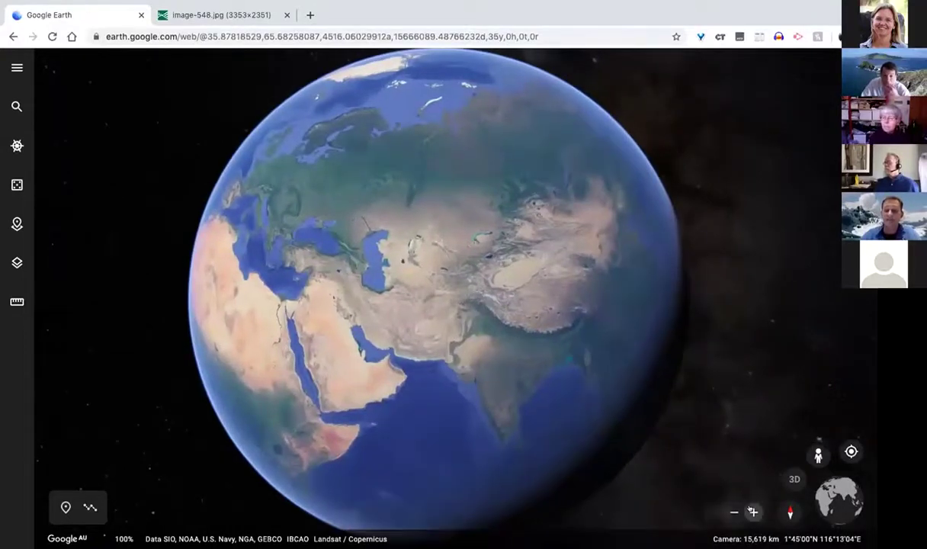
key("plus")
key("plus")
key("plus")
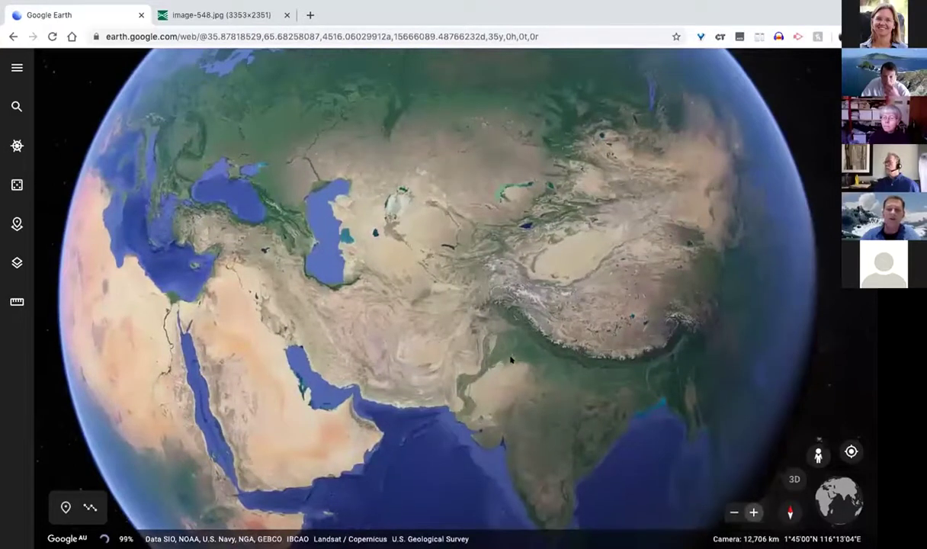
scroll(511, 359, "up", 3)
key("Right")
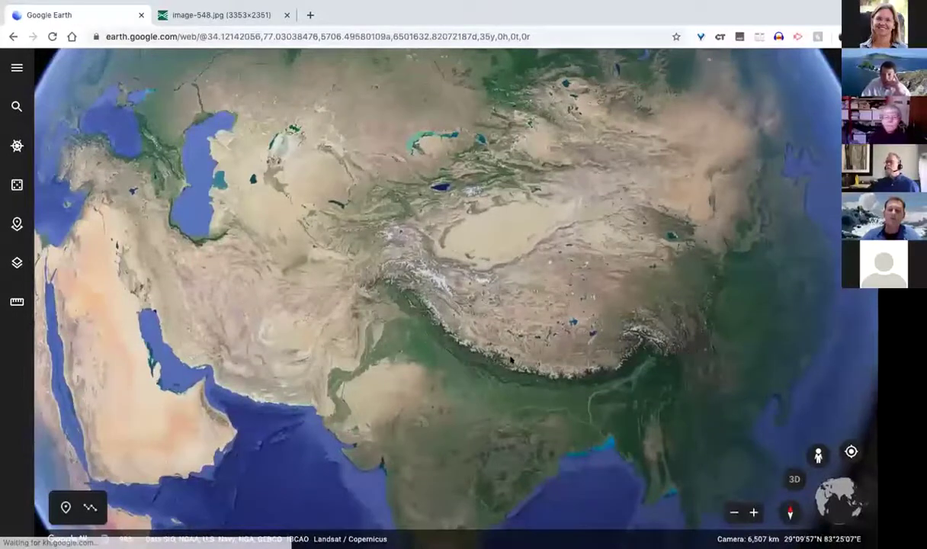
scroll(511, 360, "up", 5)
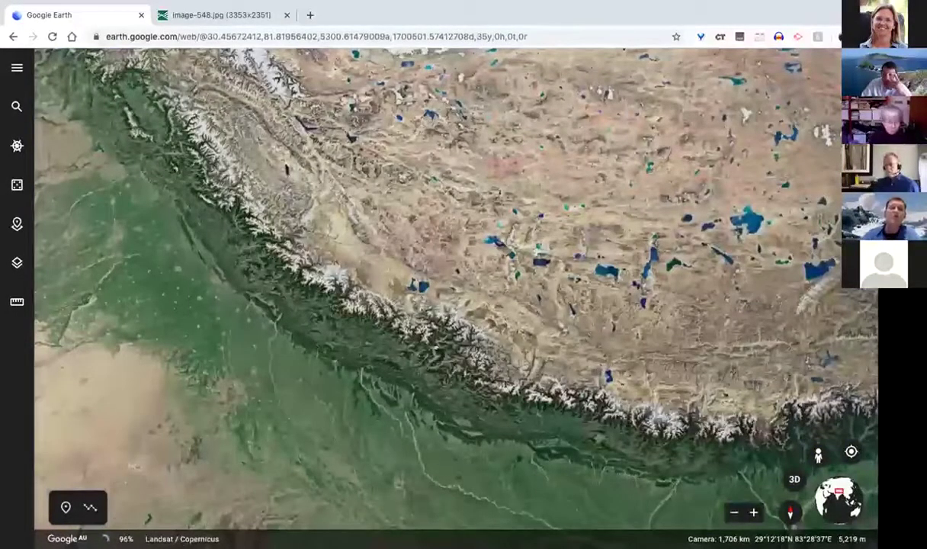
Step: Zoom in on the snowy Himalayan ranges south of the two large blue lakes, at a camera height of about 221 km
scroll(415, 334, "up", 3)
scroll(437, 305, "down", 3)
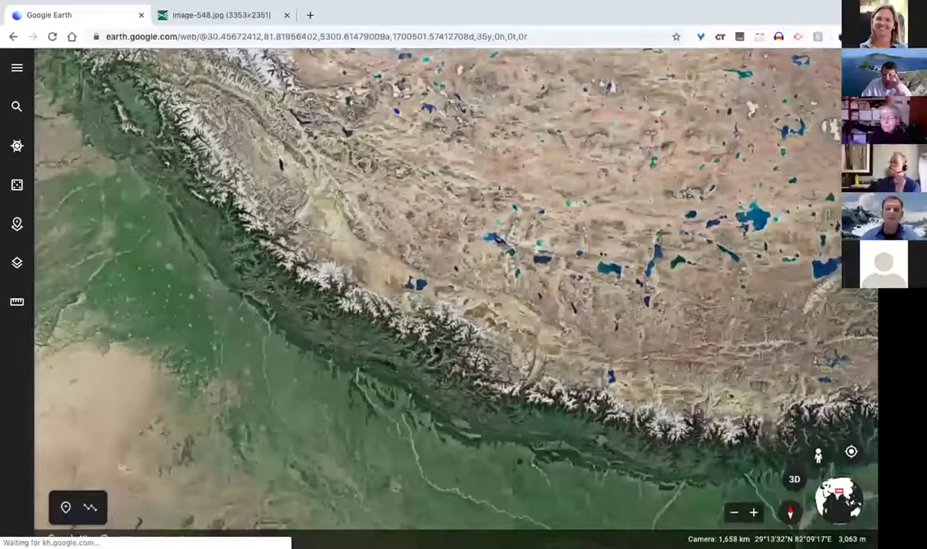
scroll(436, 350, "up", 3)
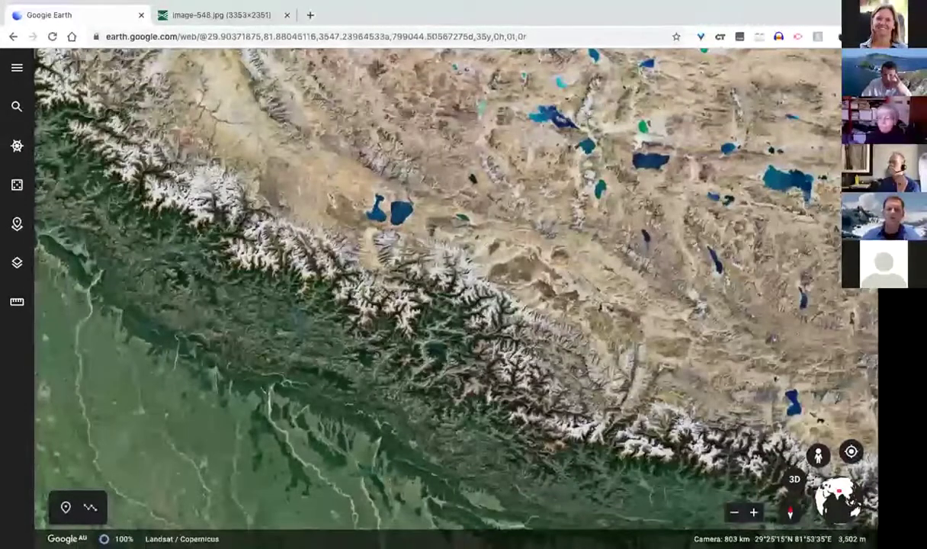
scroll(437, 350, "up", 3)
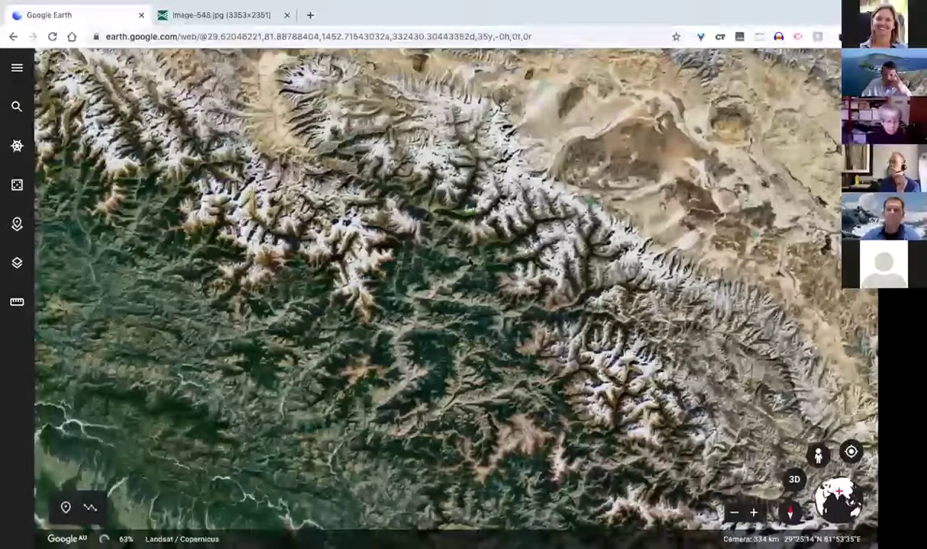
scroll(436, 351, "up", 2)
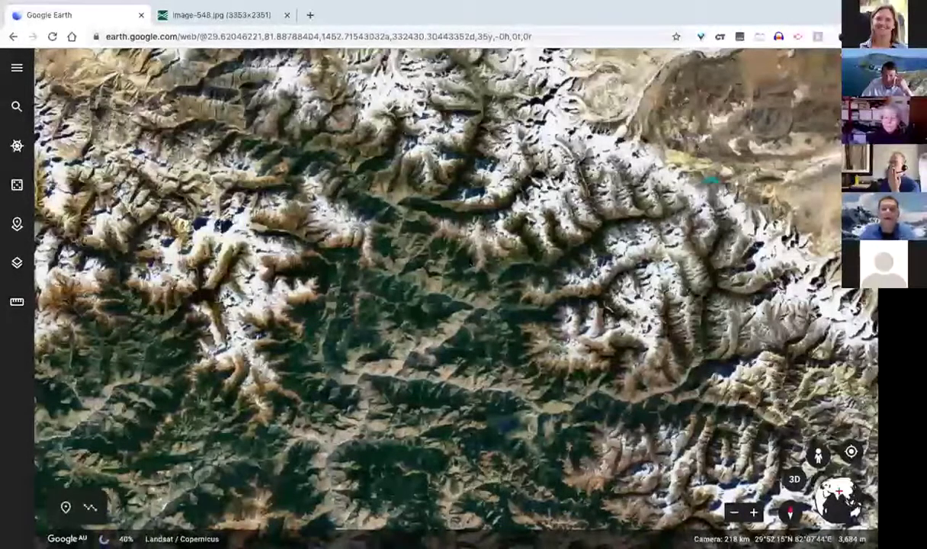
left_click_drag(477, 106, 483, 273)
scroll(483, 273, "down", 2)
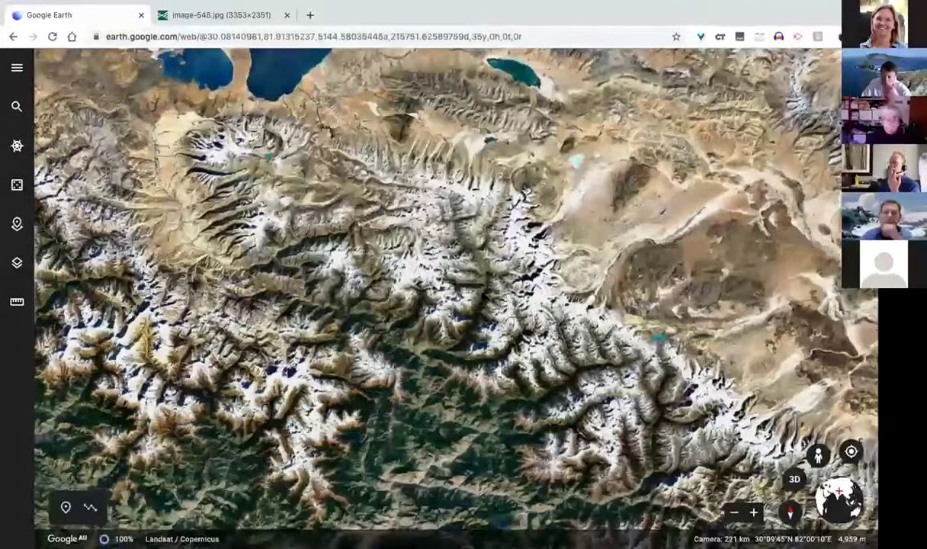
left_click_drag(468, 265, 483, 296)
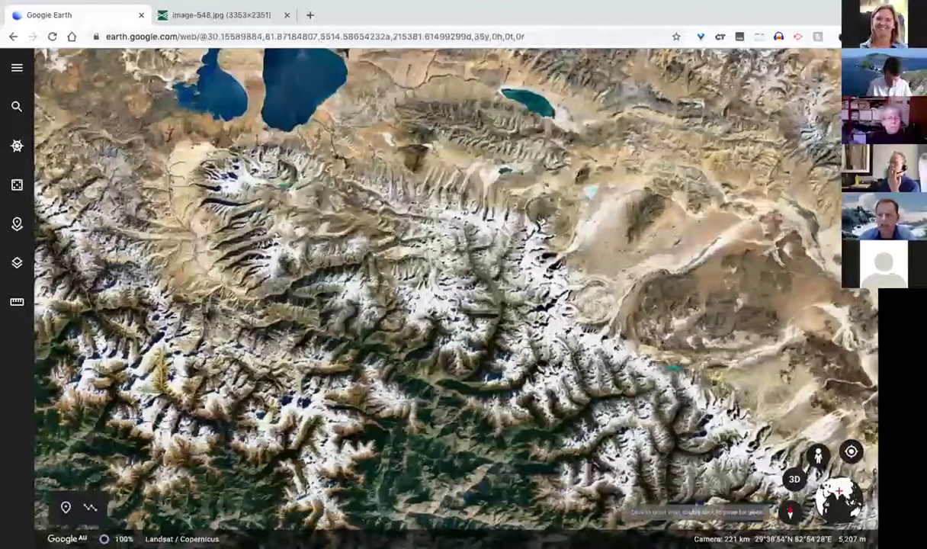
Step: Expand the compass control, switch the Himalaya view to 3D and rotate its heading
double_click(791, 513)
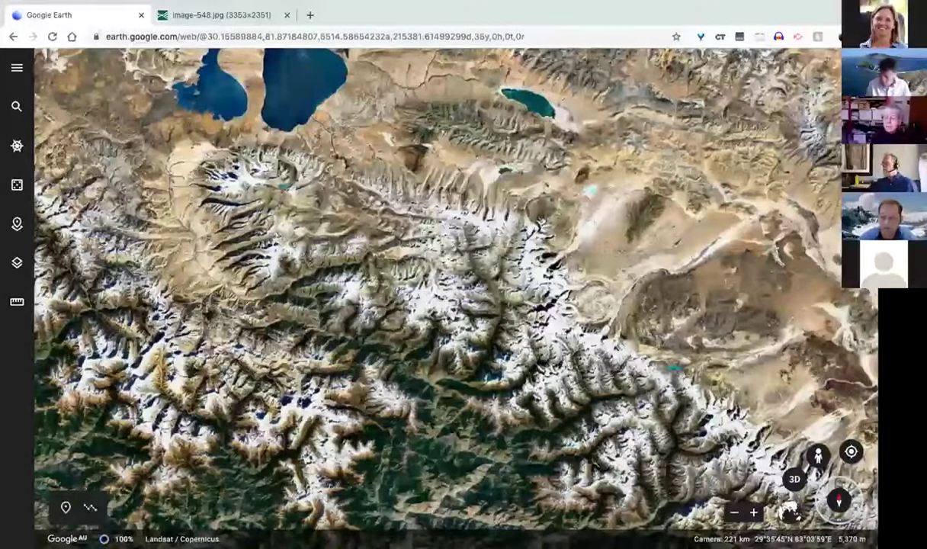
left_click(794, 478)
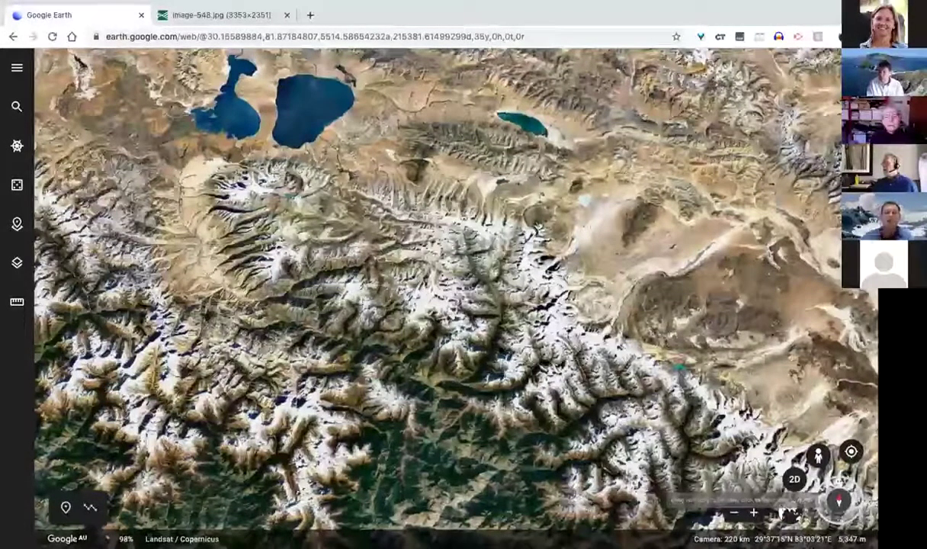
left_click_drag(839, 481, 852, 485)
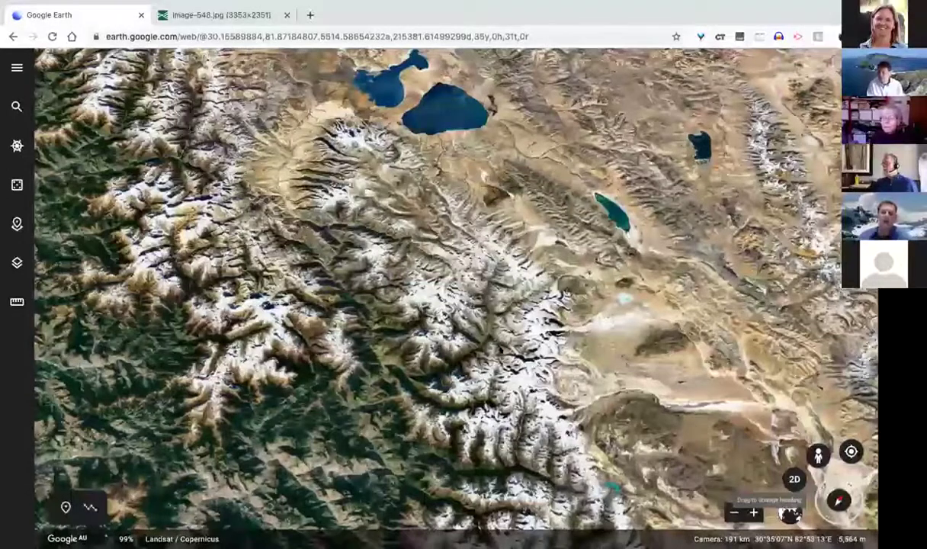
Step: Rotate and tilt the Himalaya view to look obliquely along the range, then return it to a straight-down view
left_click_drag(852, 485, 848, 482)
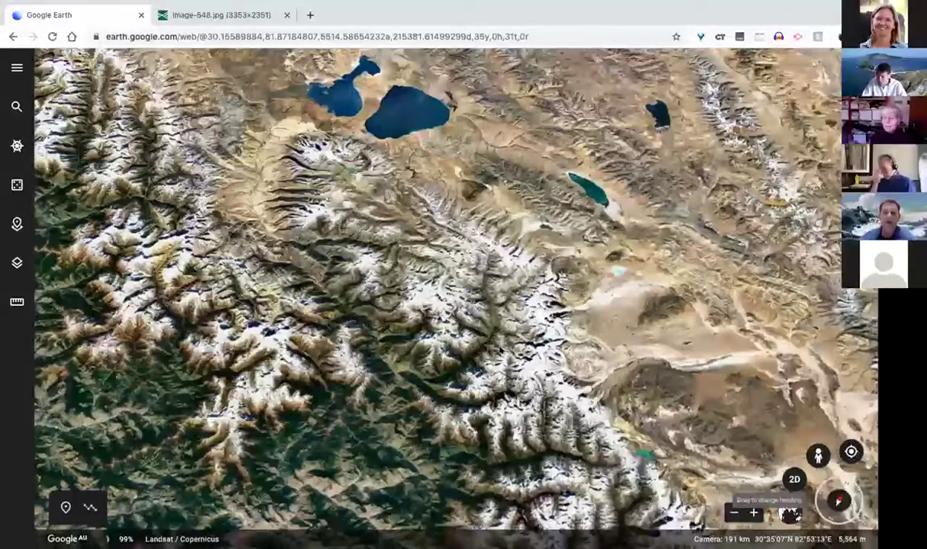
left_click_drag(856, 503, 850, 486)
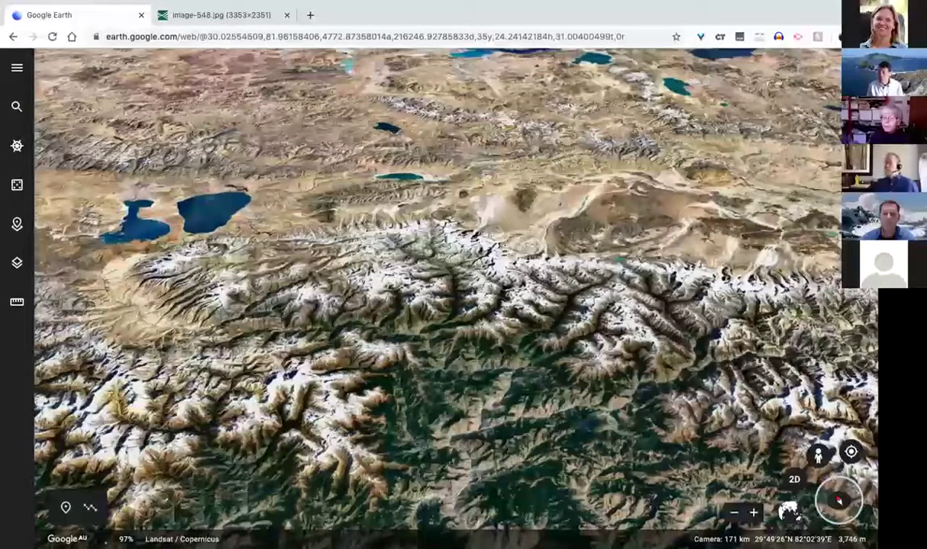
left_click_drag(458, 304, 487, 236, "shift")
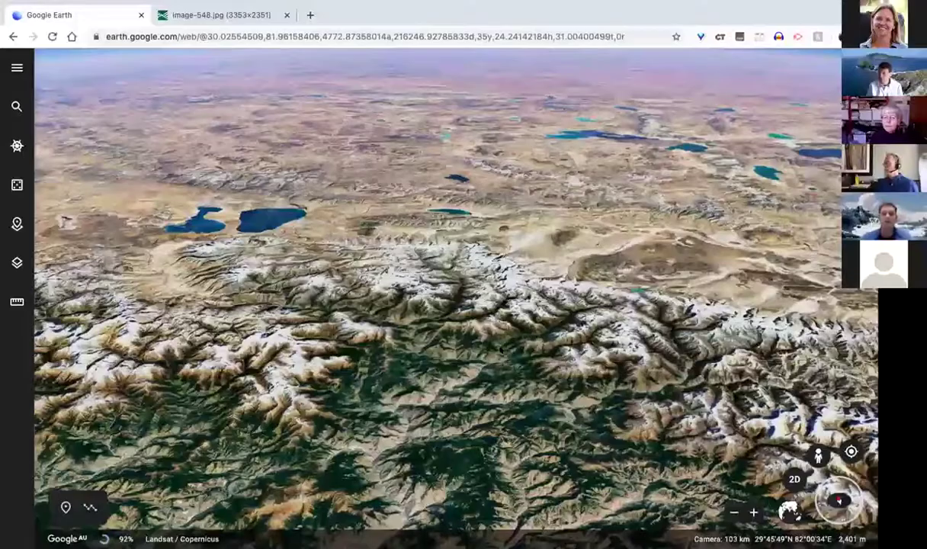
left_click_drag(839, 478, 824, 485)
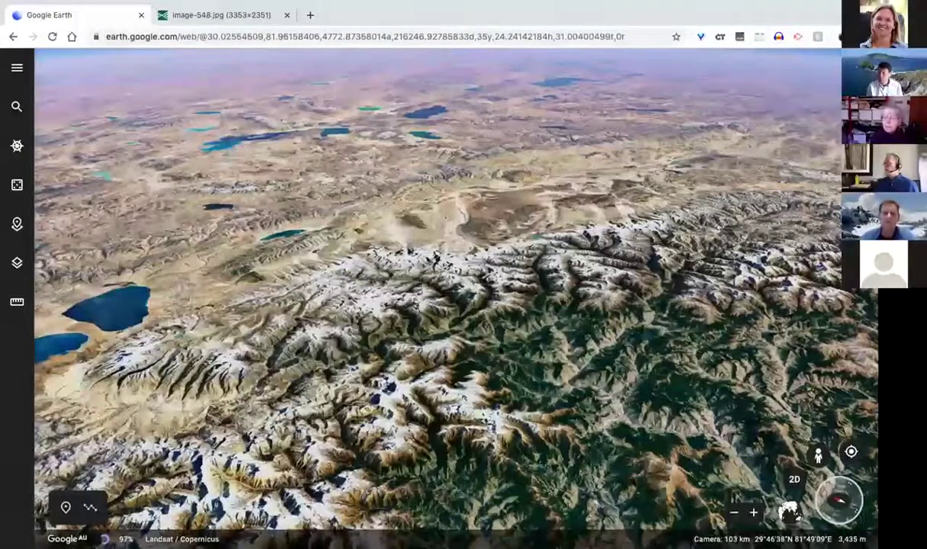
key("shift+Right")
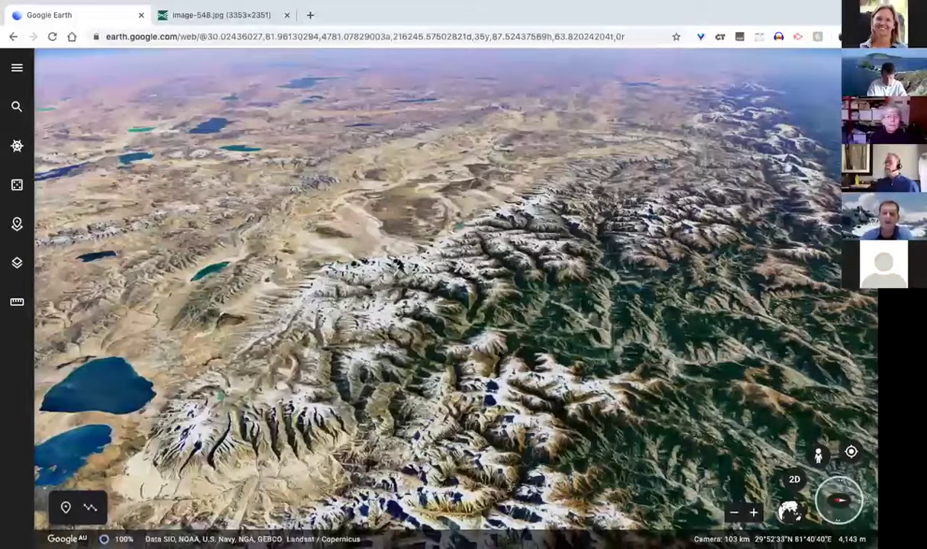
key("shift+Up")
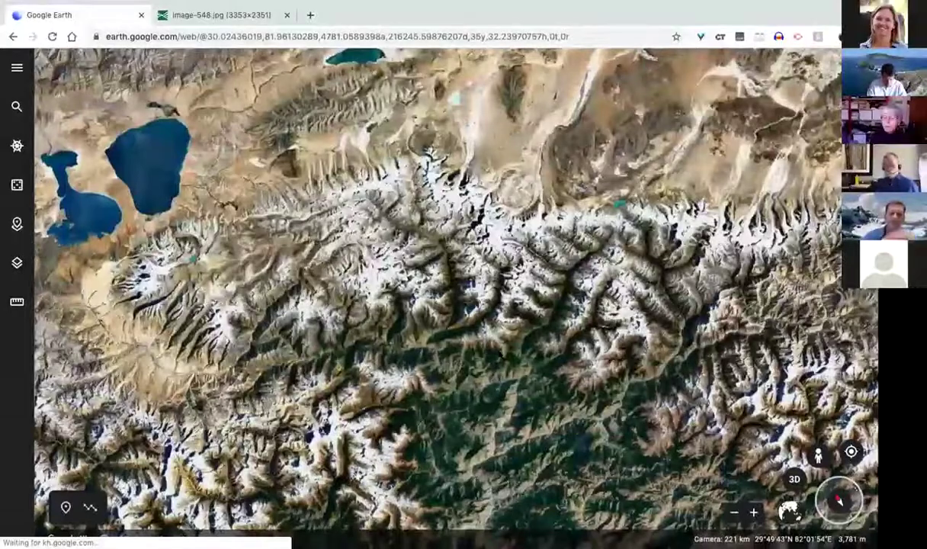
Step: Zoom out to about 712 km, tilt and rotate along the Himalayan front, and zoom in on the foothills beside the green plain
scroll(438, 358, "down", 5)
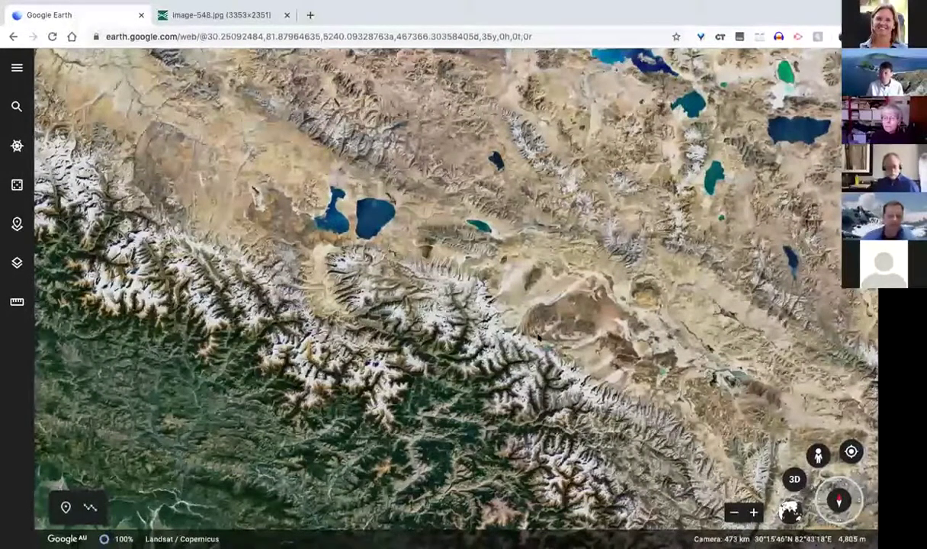
scroll(538, 336, "down", 3)
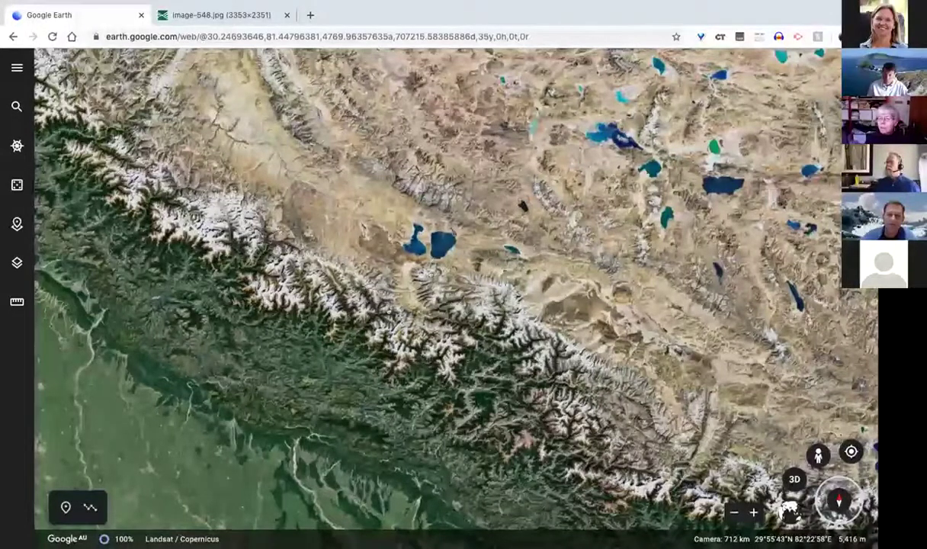
left_click_drag(540, 336, 345, 219, "shift")
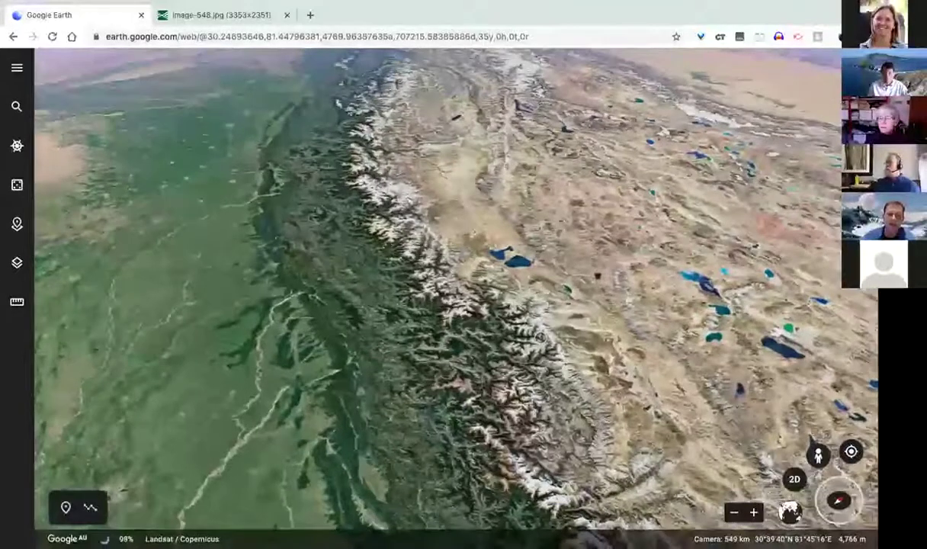
left_click_drag(349, 218, 498, 209, "shift")
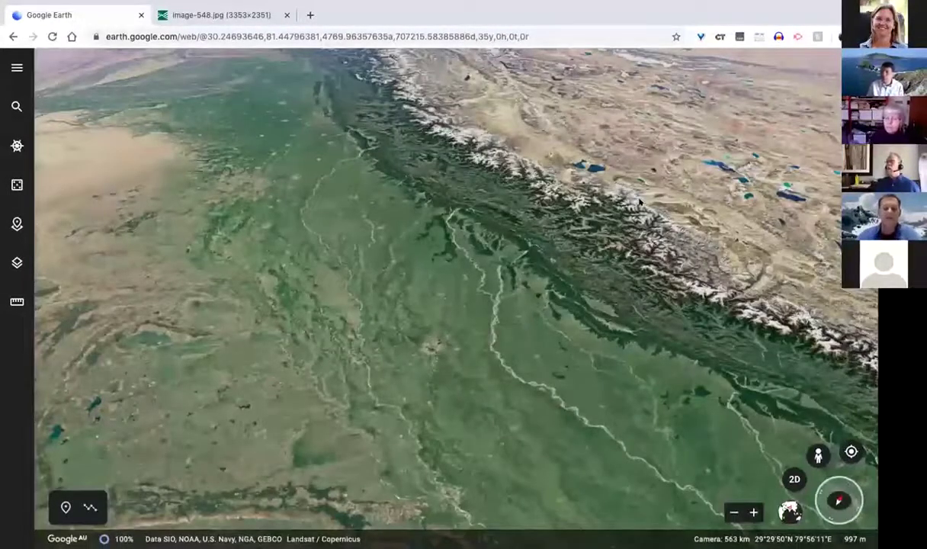
scroll(639, 202, "up", 5)
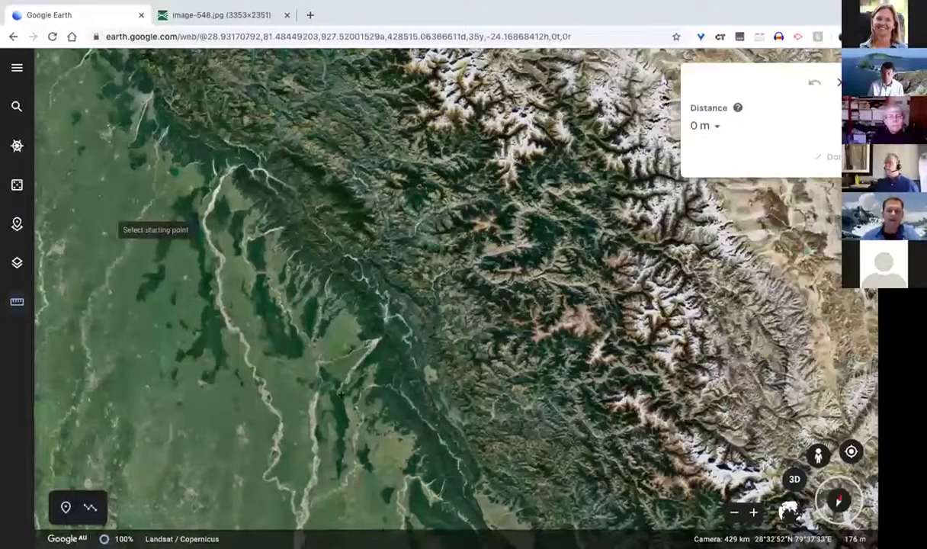
Step: Measure the perimeter and area of a closed six-point polygon from the green plain across the snowy Himalaya, and check the perimeter's unit choices
left_click(108, 195)
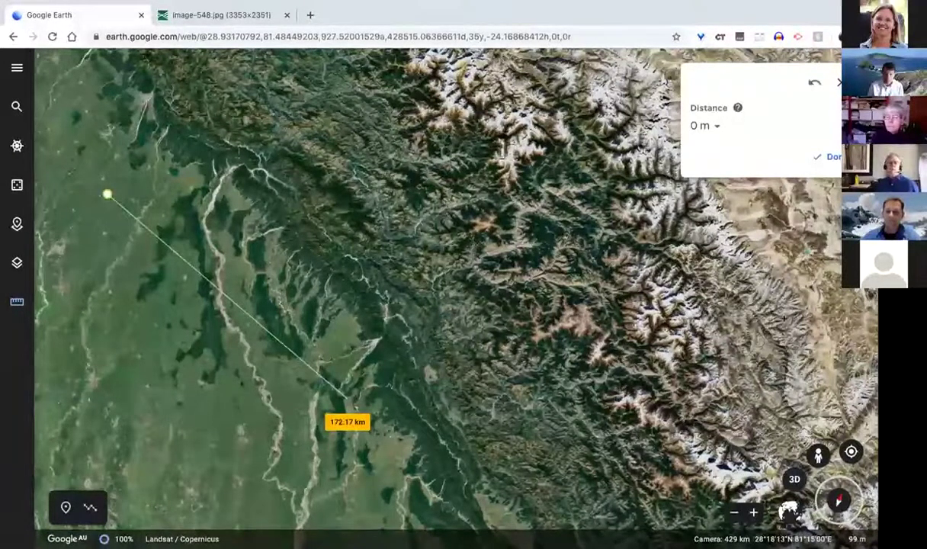
left_click(527, 392)
left_click(721, 294)
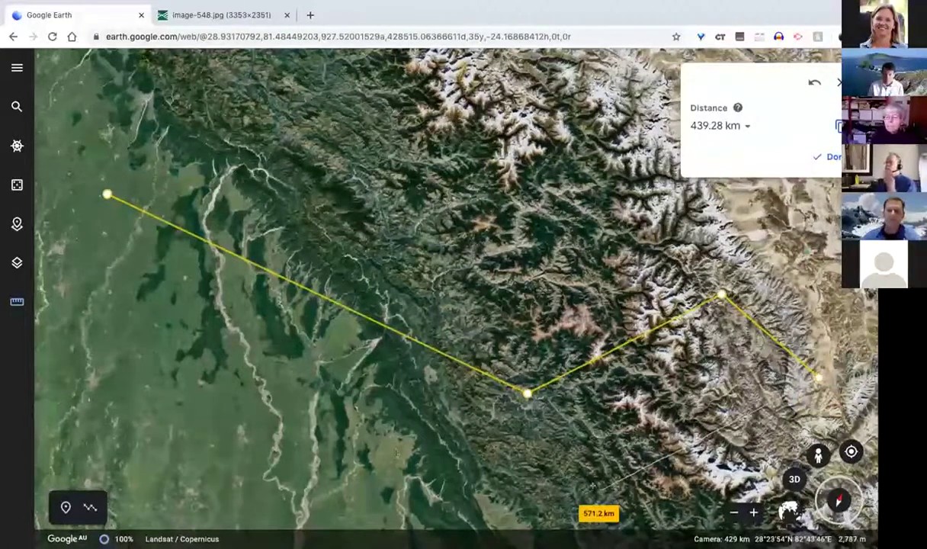
left_click(599, 490)
left_click(362, 442)
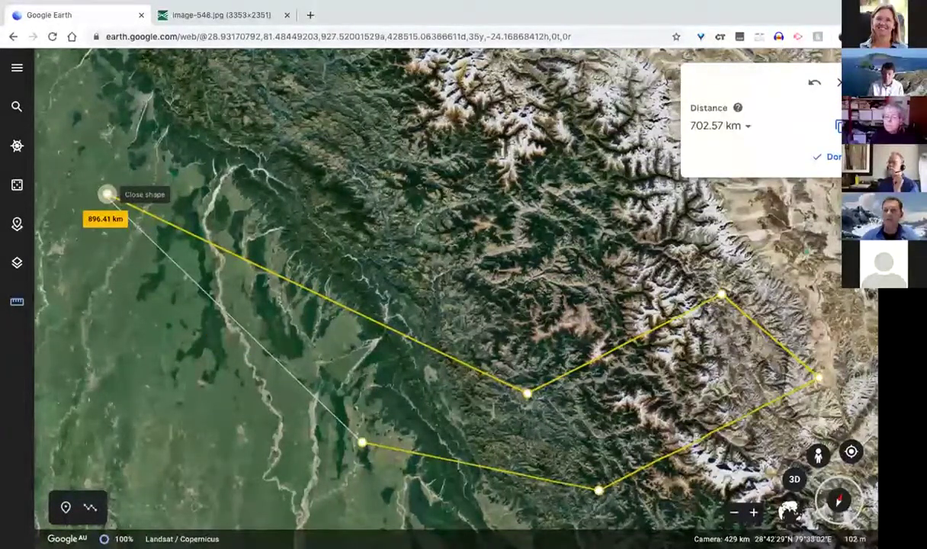
left_click(108, 194)
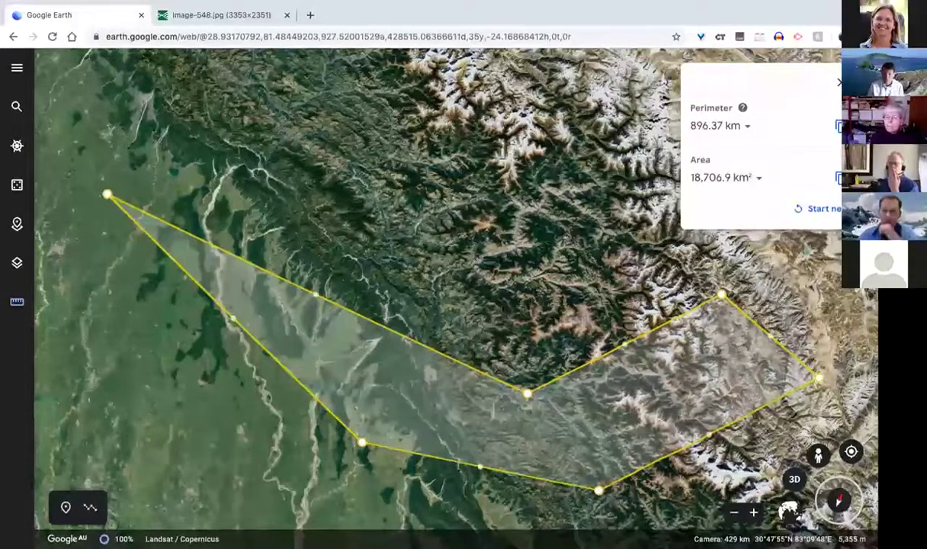
left_click(747, 126)
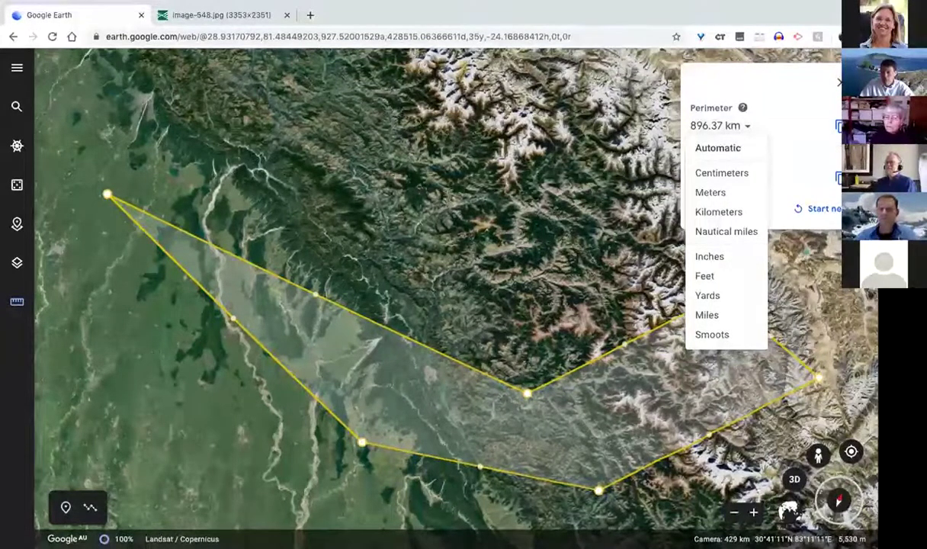
left_click(812, 100)
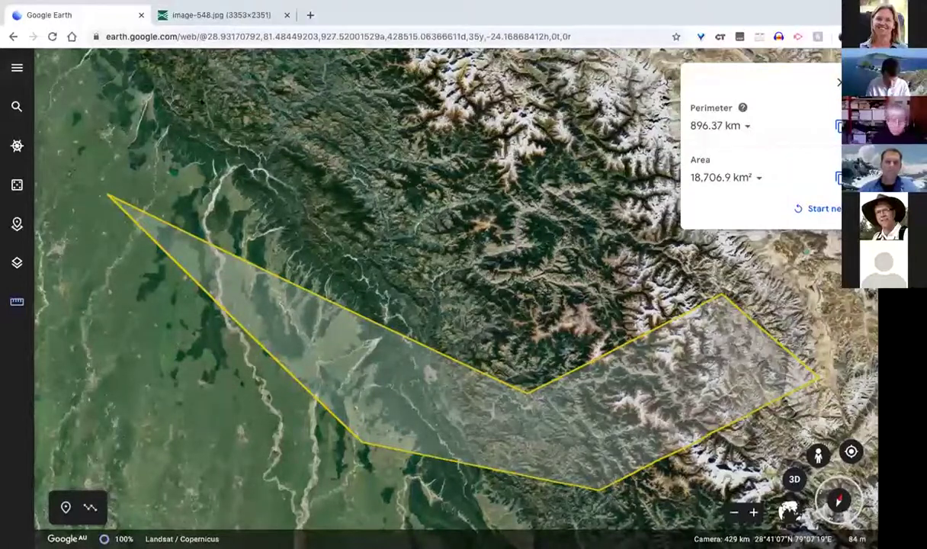
Step: Review the application settings for fly animation, display, units of measurement and latitude/longitude formatting, including the available measurement unit choices
left_click(17, 68)
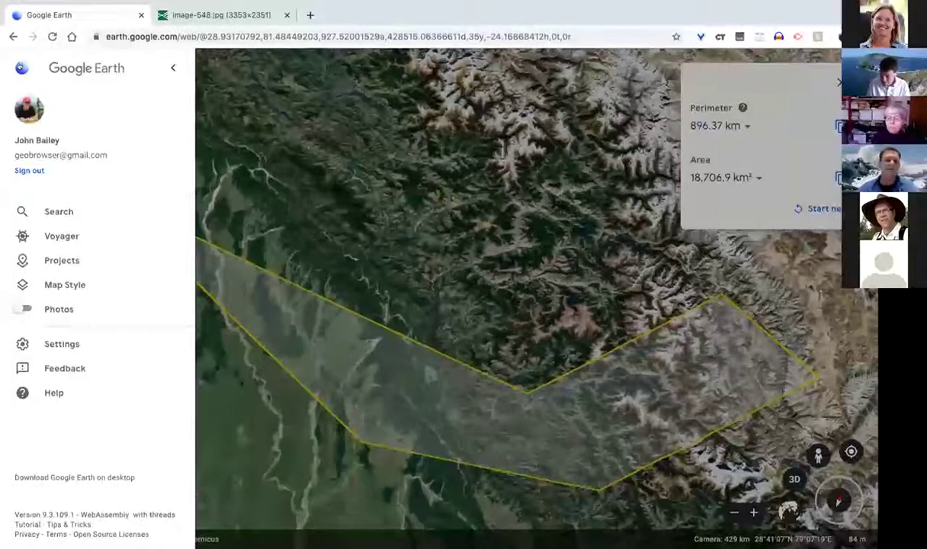
left_click(173, 68)
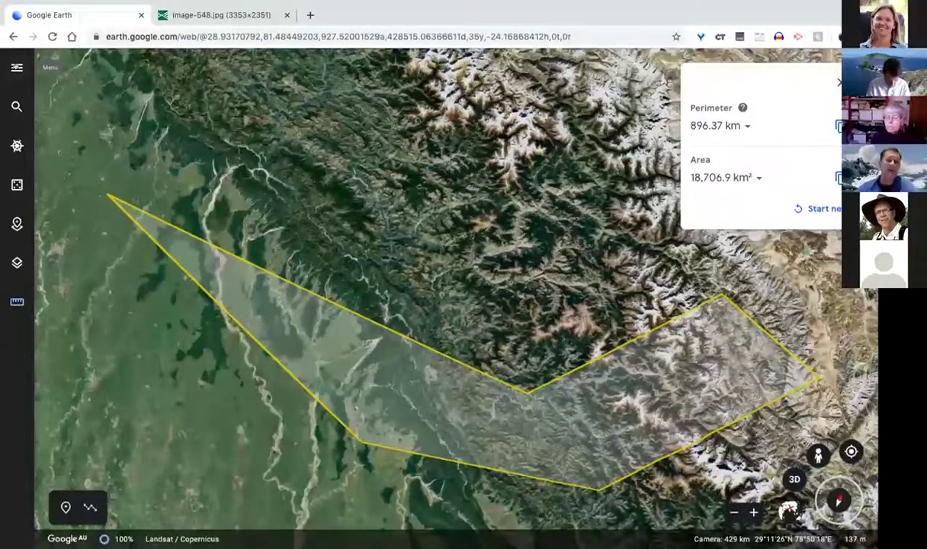
left_click(63, 65)
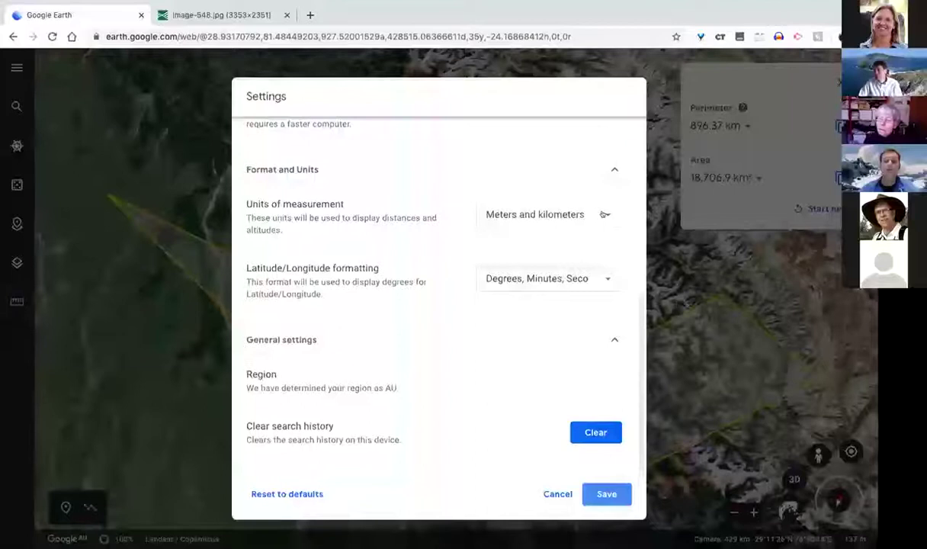
left_click(605, 214)
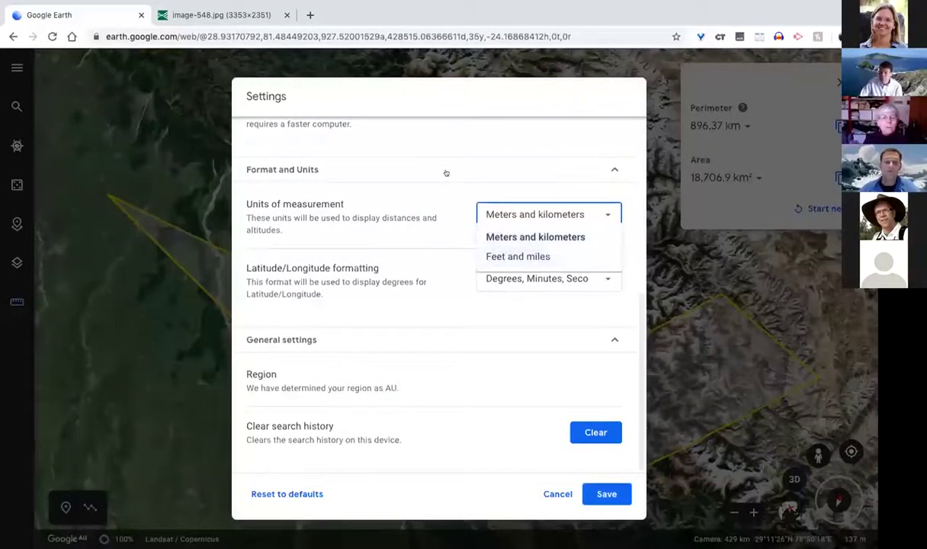
left_click(619, 194)
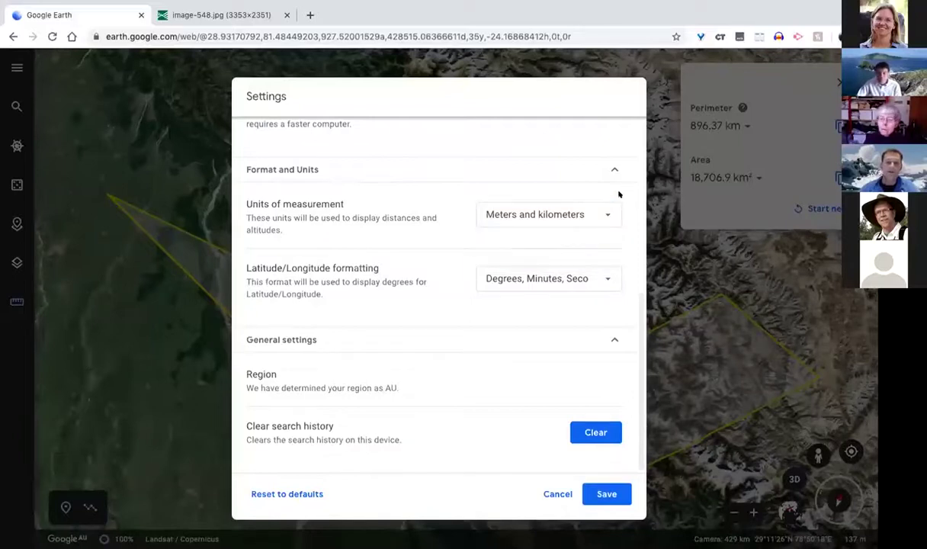
scroll(619, 194, "up", 5)
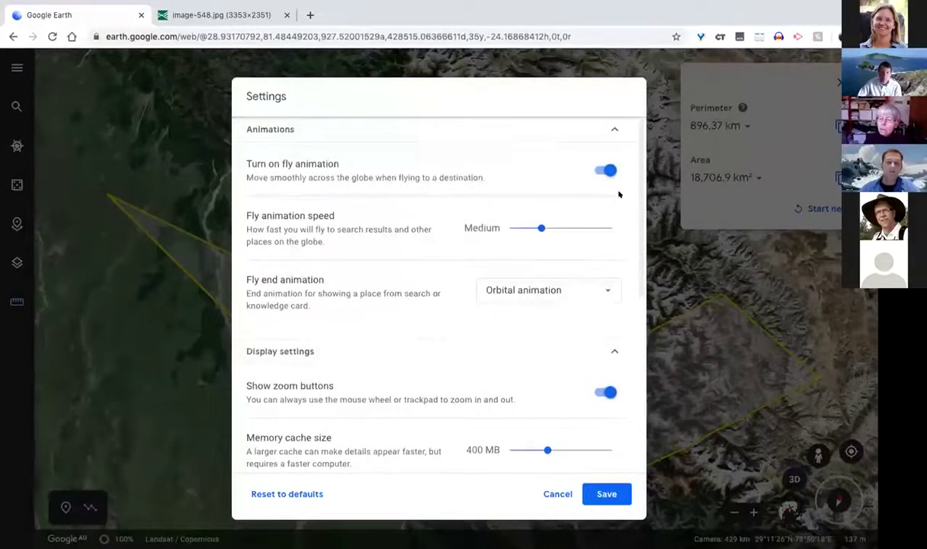
scroll(619, 195, "down", 2)
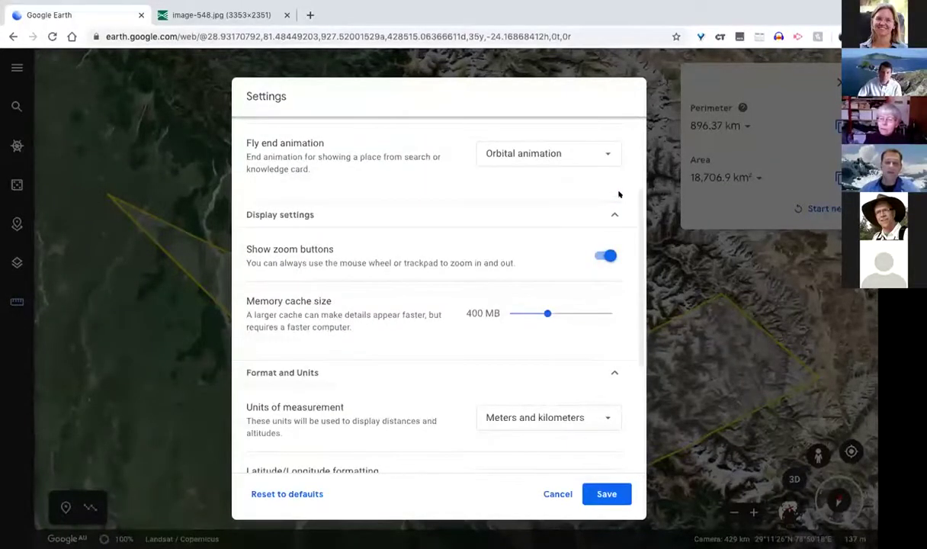
scroll(619, 194, "down", 2)
scroll(618, 194, "down", 3)
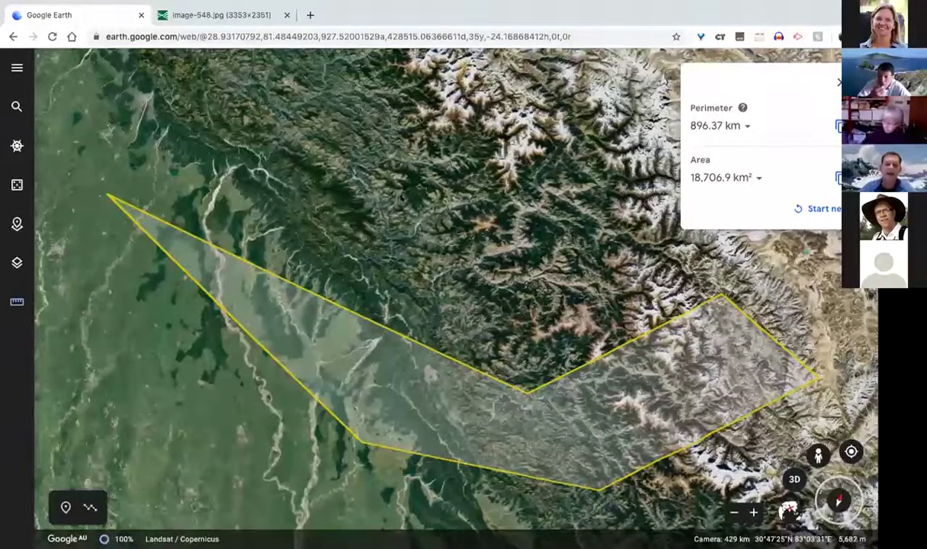
Step: Close the polygon measurement and set an oblique view of the Himalaya and Tibetan Plateau at a camera height of about 1,231 km
key("Escape")
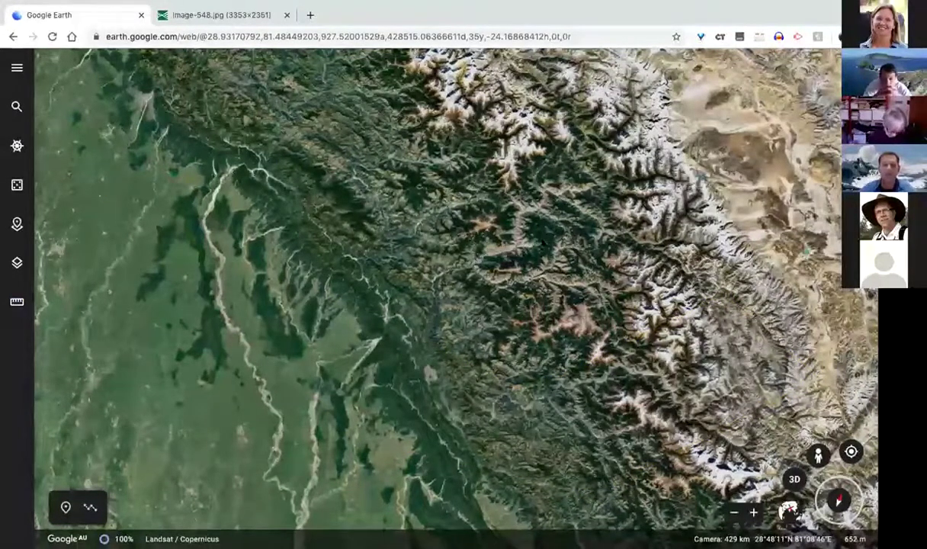
scroll(401, 200, "down", 5)
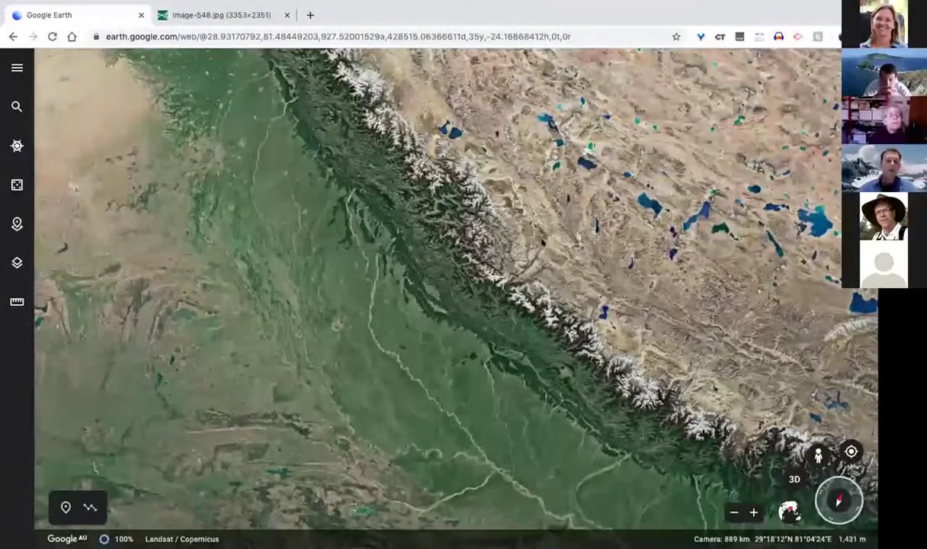
left_click_drag(401, 200, 542, 243, "shift")
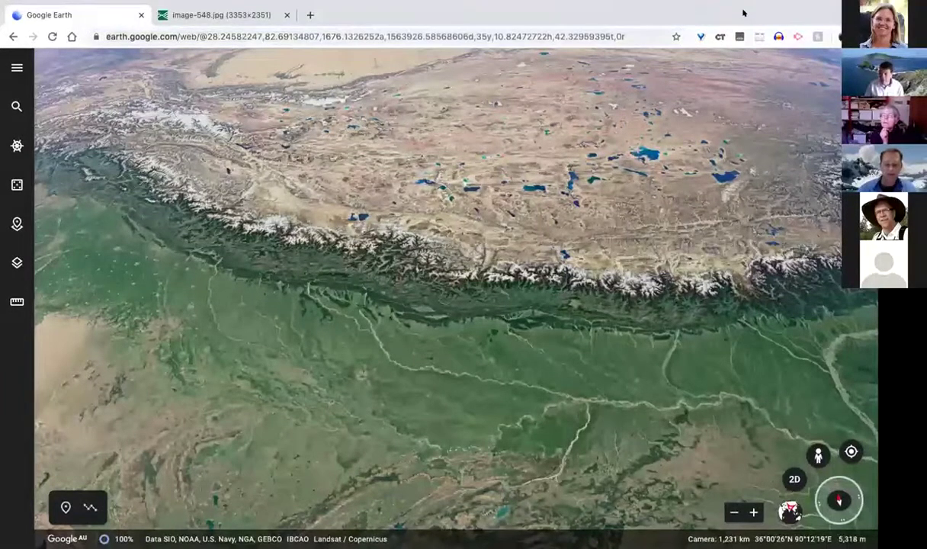
key("ctrl+t")
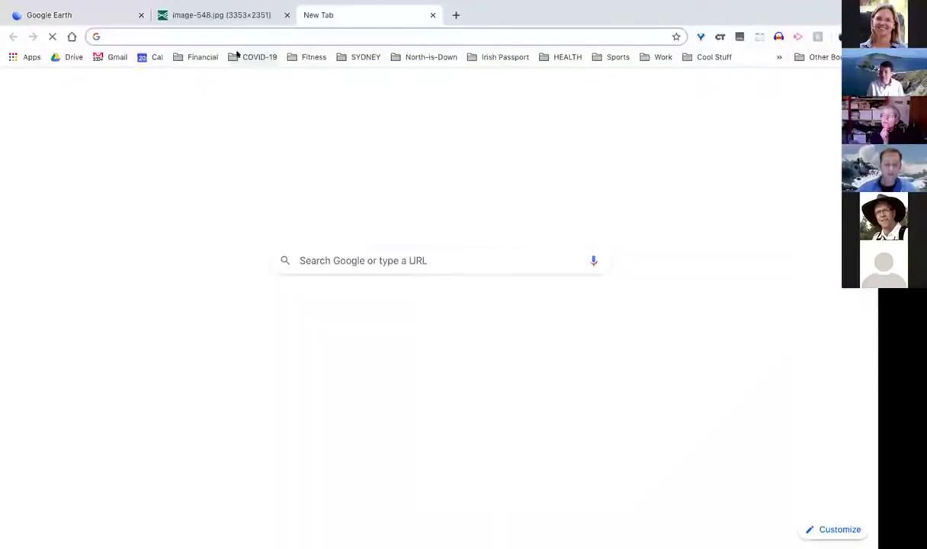
type("https://earth.google.com/web/@28.24584244,82.69125711,1676.36006555a,1563920.13007566d,35y,10.8222025h,42.32560107t,0r")
key("Return")
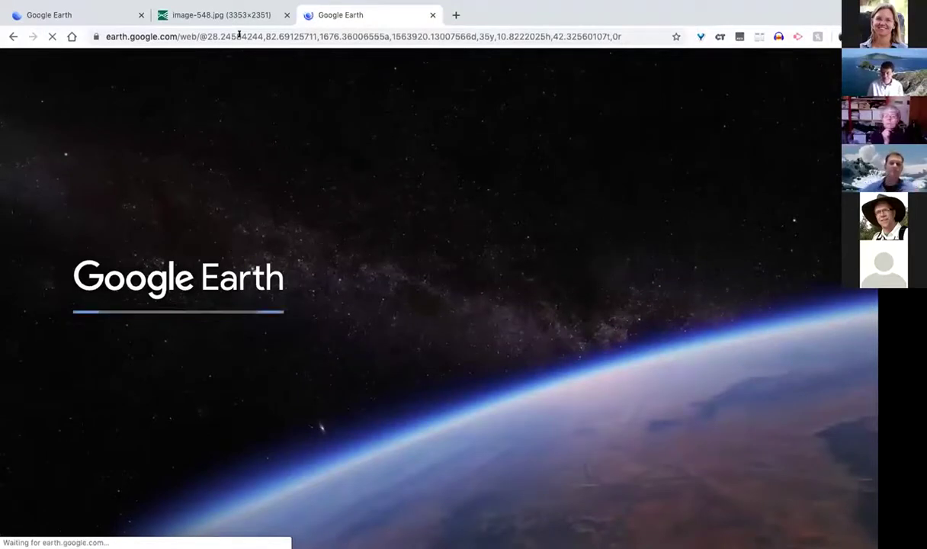
mouse_move(314, 4)
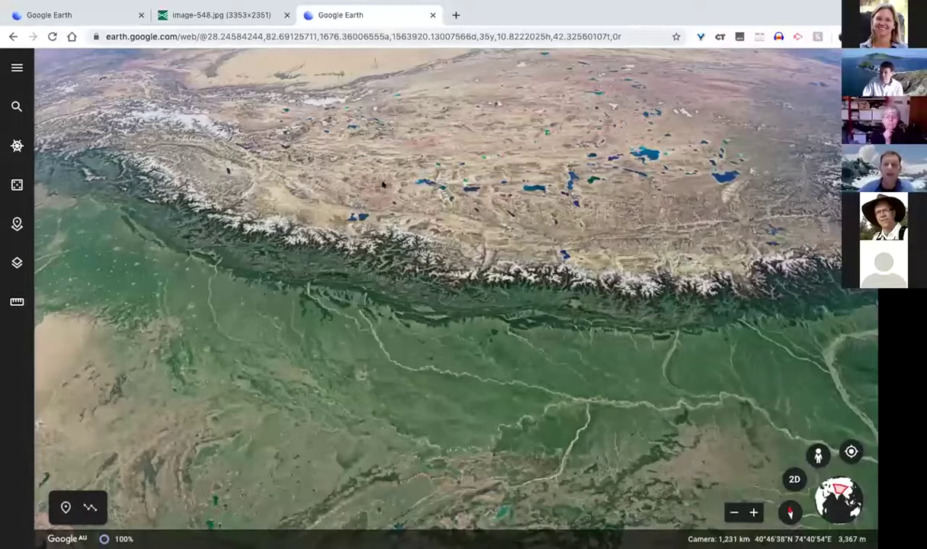
Step: Tilt the linked Himalaya view toward the curved horizon and move it to the plains and desert southwest of the range
left_click_drag(370, 177, 384, 184)
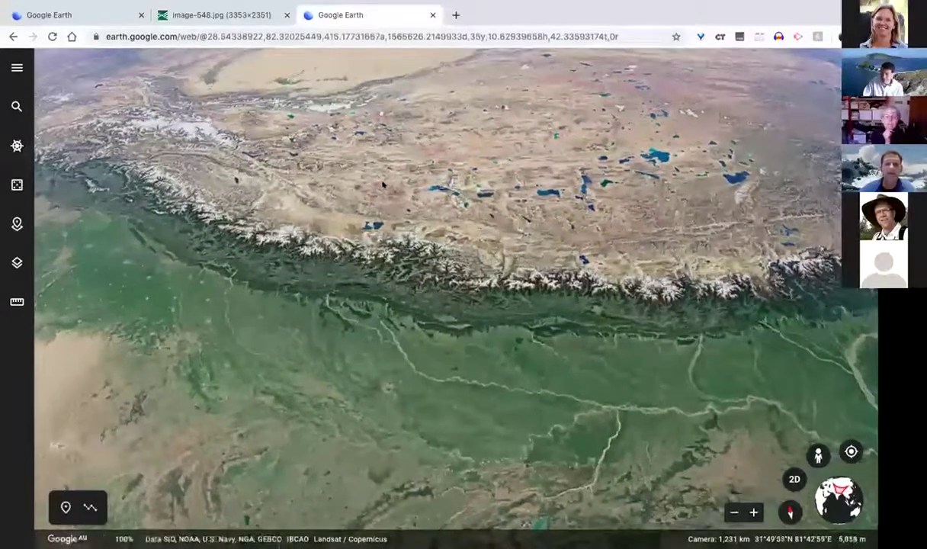
left_click_drag(384, 184, 401, 178, "shift")
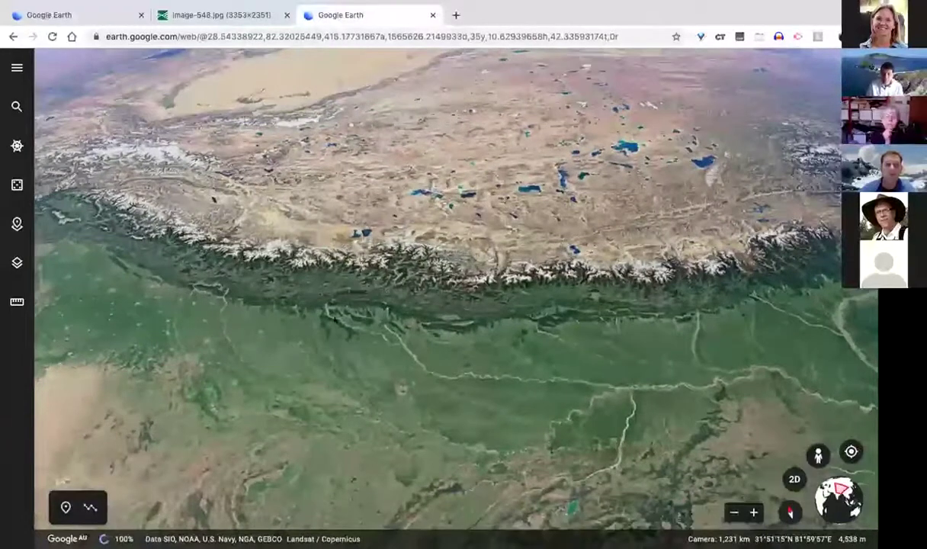
left_click_drag(329, 389, 328, 267, "shift")
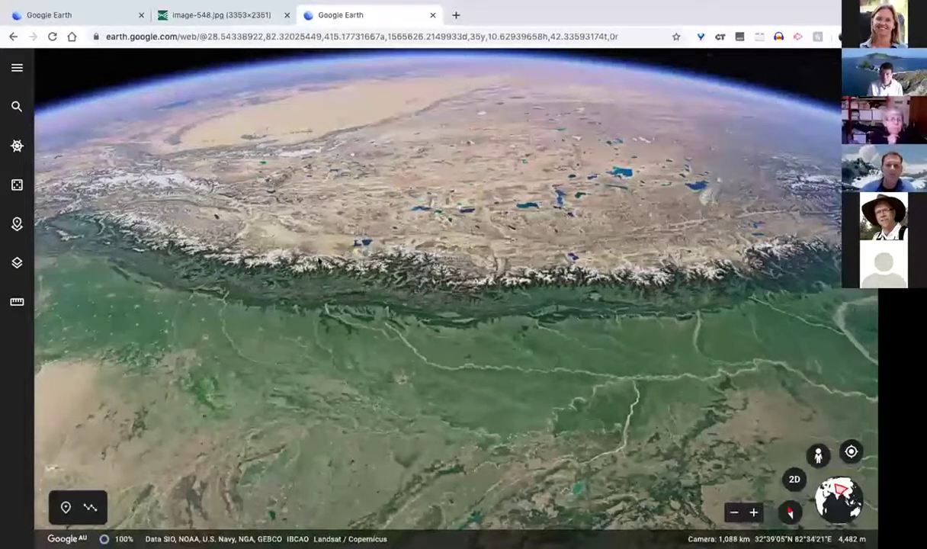
left_click_drag(328, 268, 497, 194)
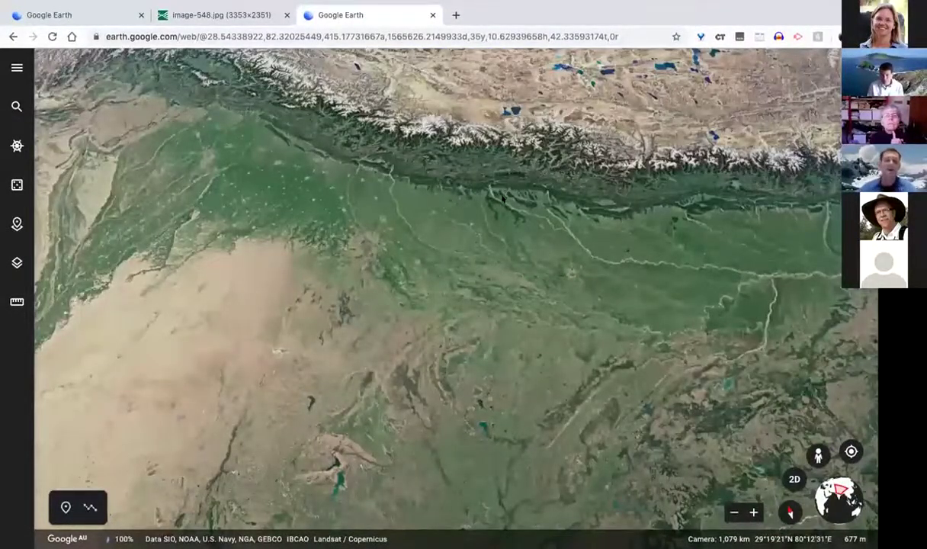
Step: Apply the Everything map style and turn the zoomed-out globe from India to Europe and North Africa
scroll(502, 198, "down", 5)
left_click_drag(454, 367, 580, 346)
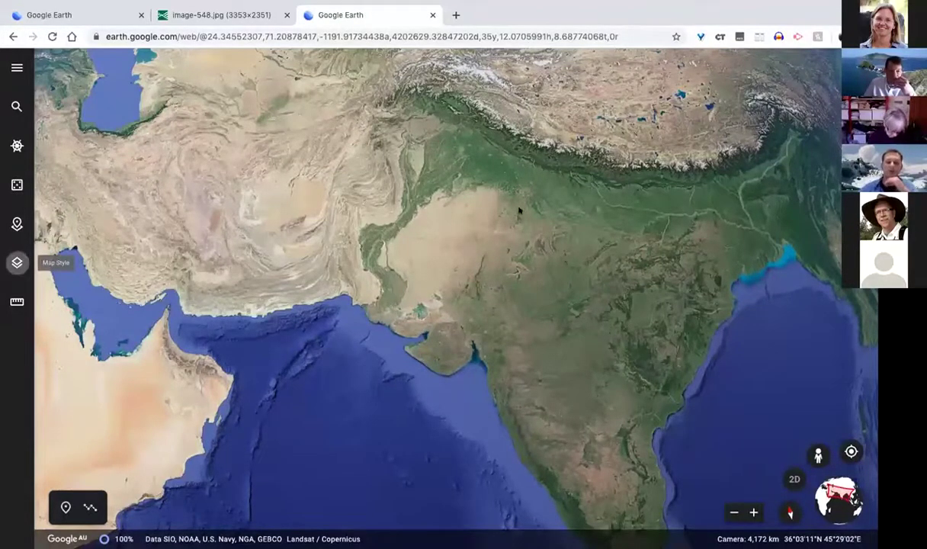
key("Return")
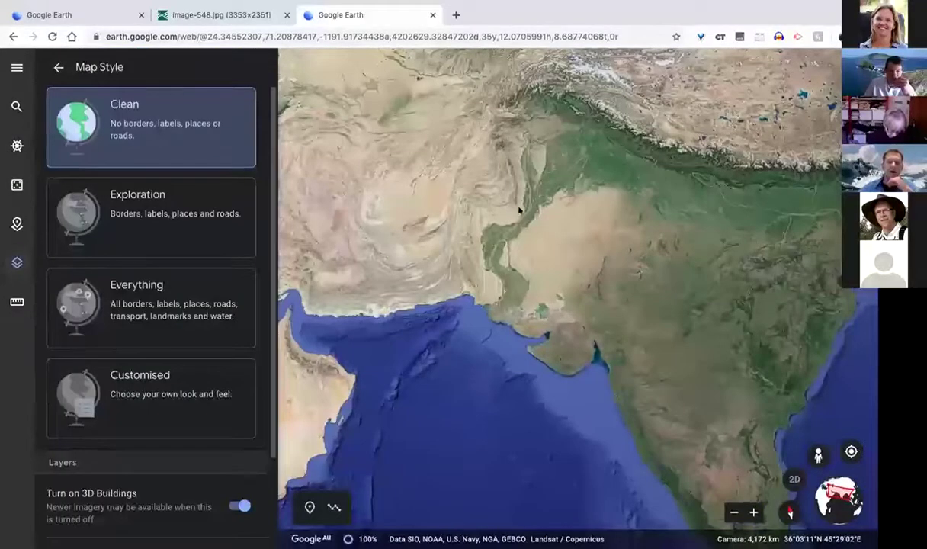
scroll(519, 210, "down", 3)
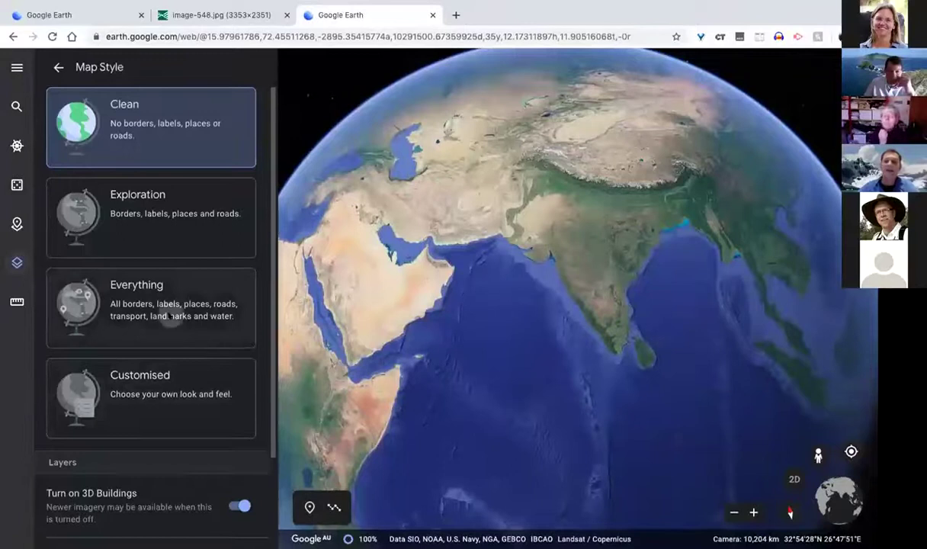
left_click(171, 319)
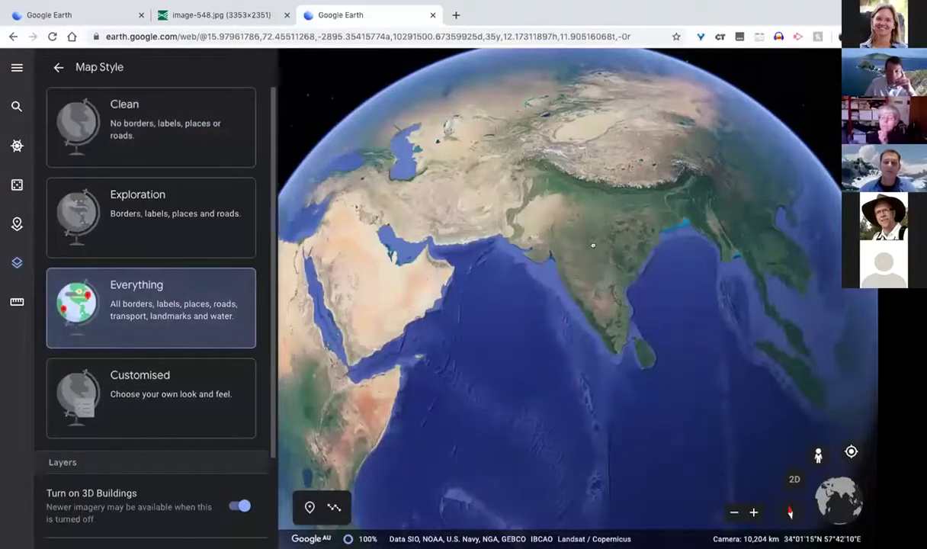
left_click_drag(395, 221, 534, 281)
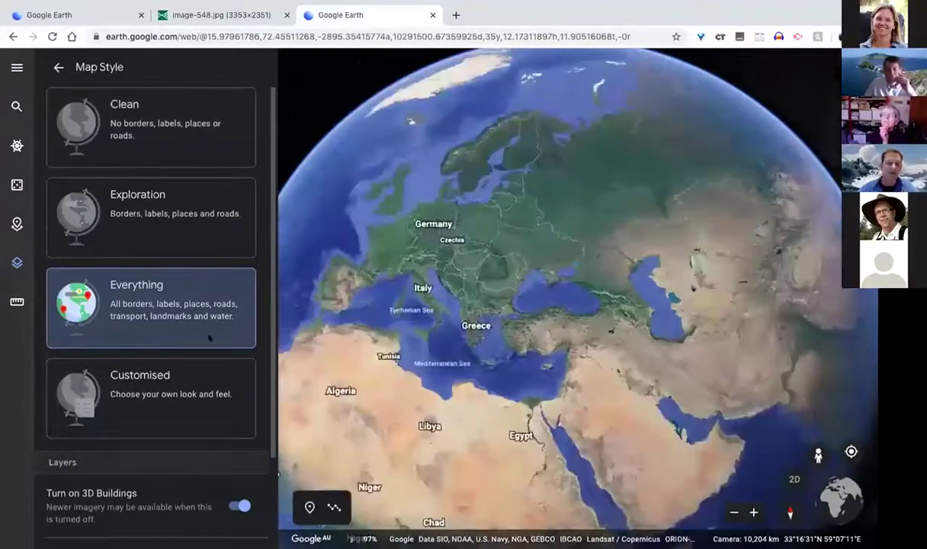
Step: Switch the map style to Customised, bring its category options into view and show the whole globe
left_click(162, 388)
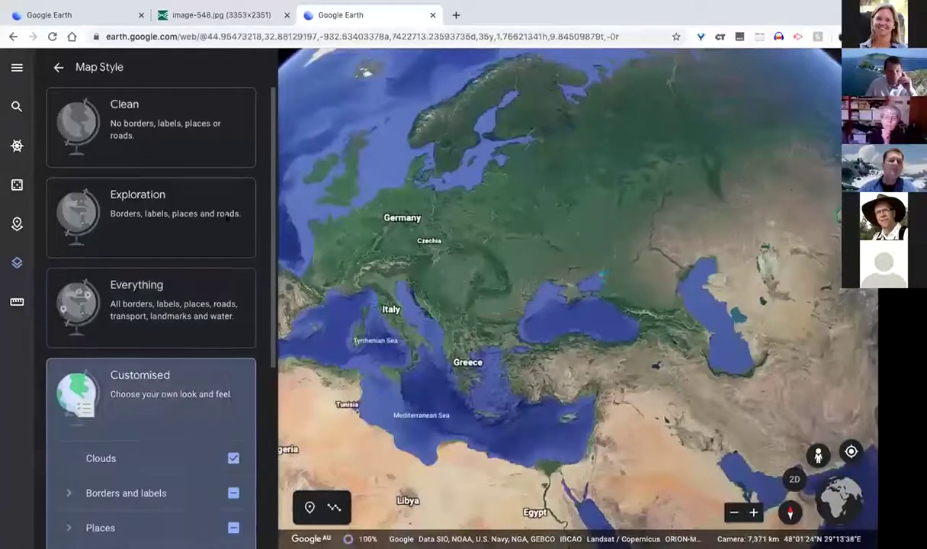
scroll(223, 215, "down", 3)
scroll(224, 215, "down", 1)
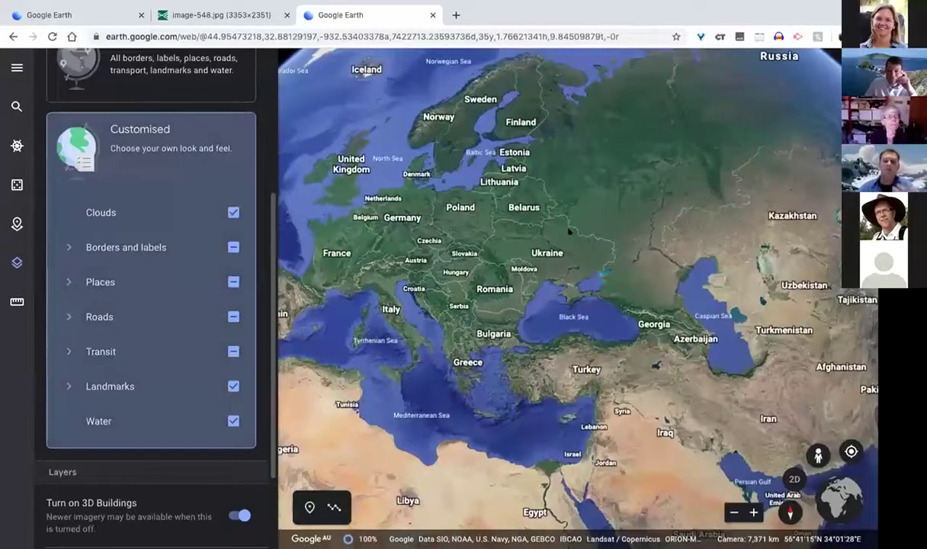
scroll(569, 229, "down", 5)
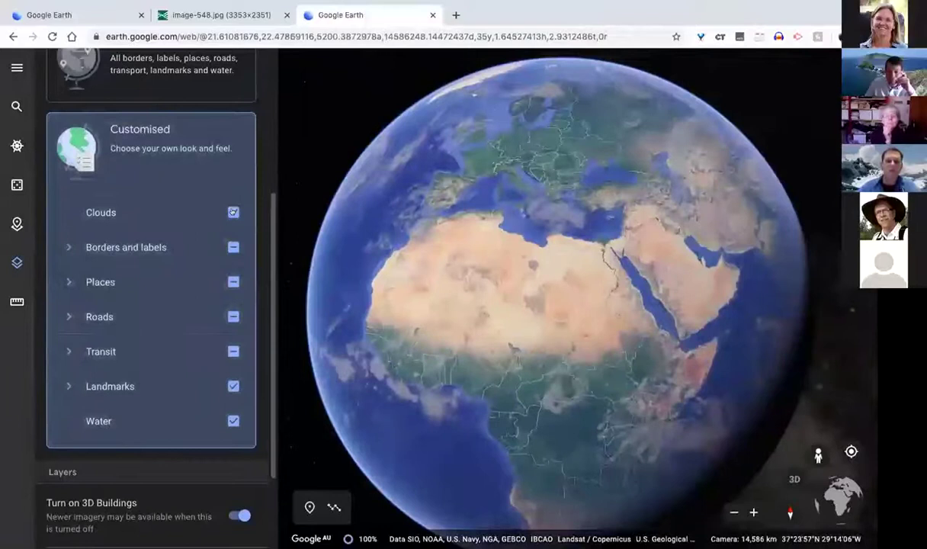
Step: Hide the clouds and show them again, and rotate the globe to the Atlantic Ocean
left_click(233, 212)
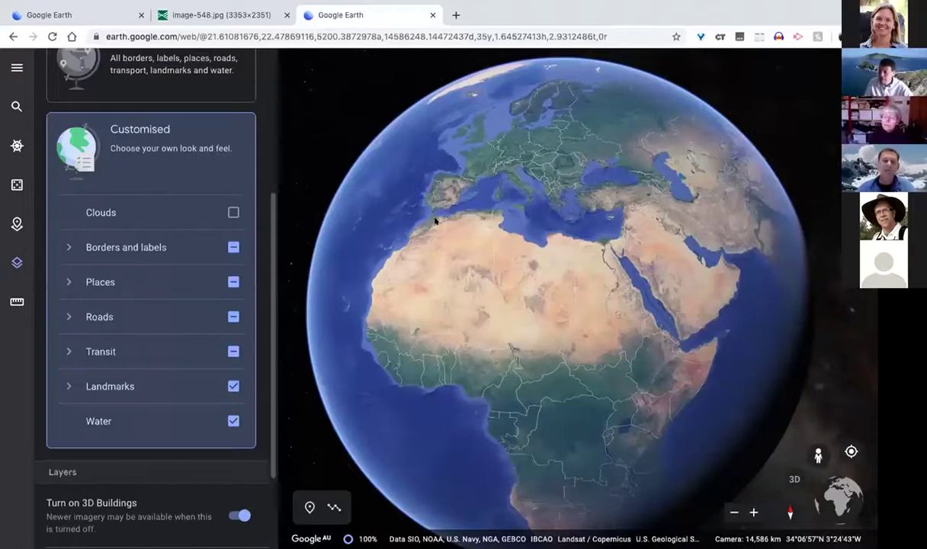
left_click(233, 212)
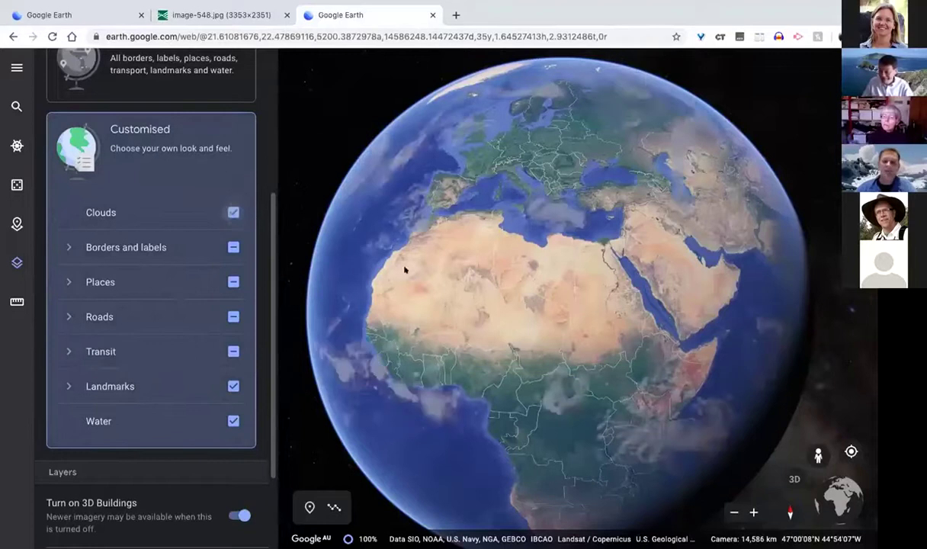
left_click_drag(636, 232, 670, 247)
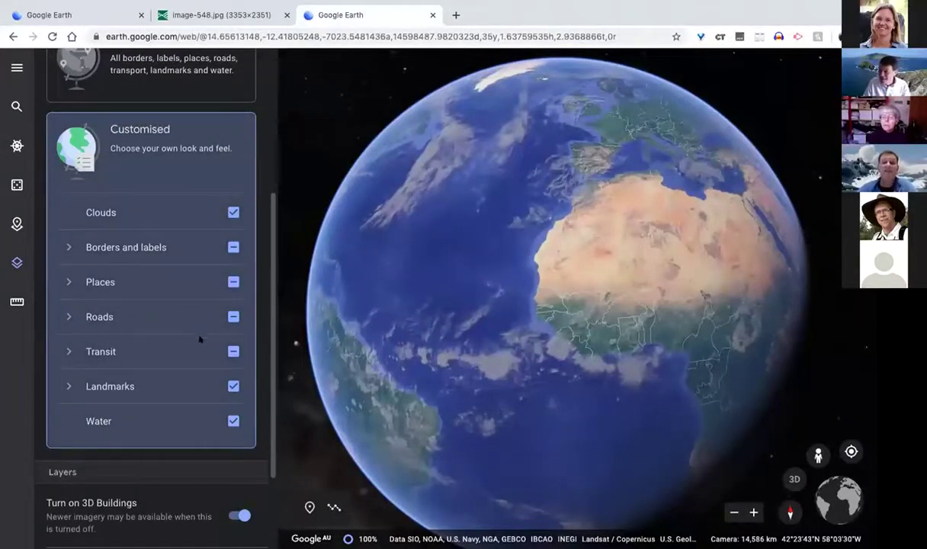
Step: Turn on Animated Clouds, turn off 3D Buildings and view the North Atlantic from a camera height of about 9,992 km
scroll(189, 356, "down", 3)
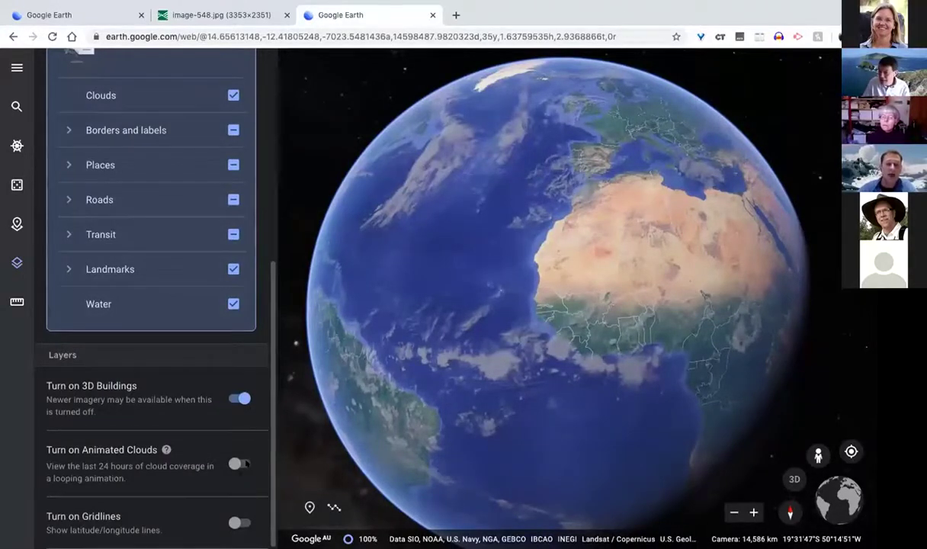
left_click(238, 464)
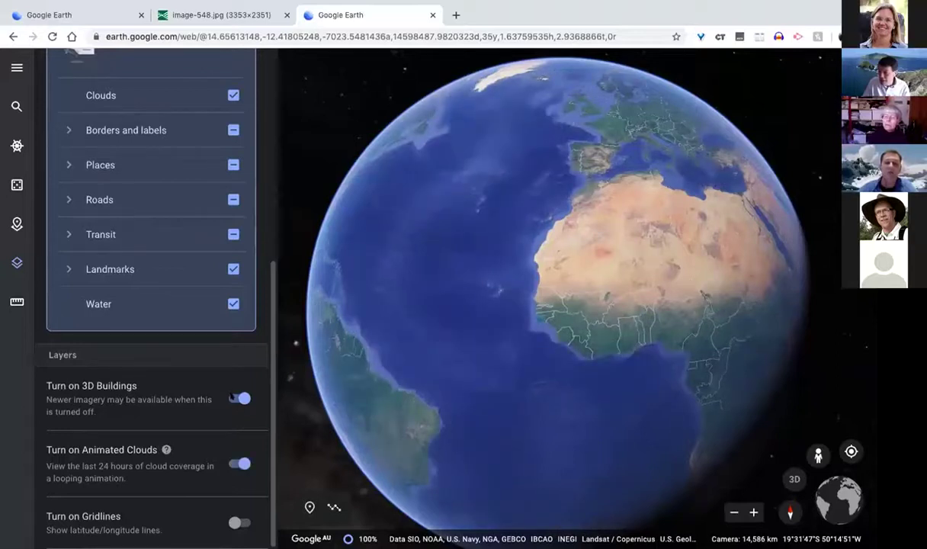
left_click(229, 388)
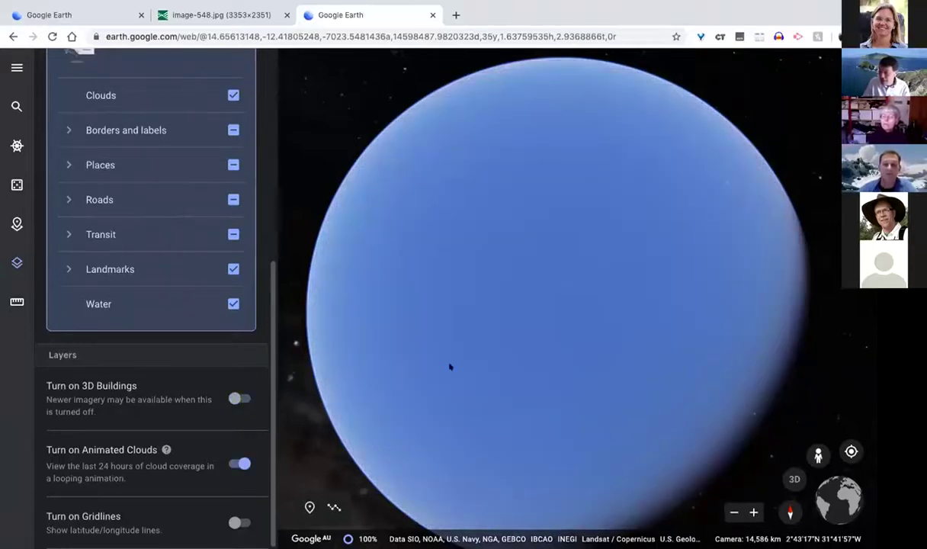
scroll(539, 328, "down", 2)
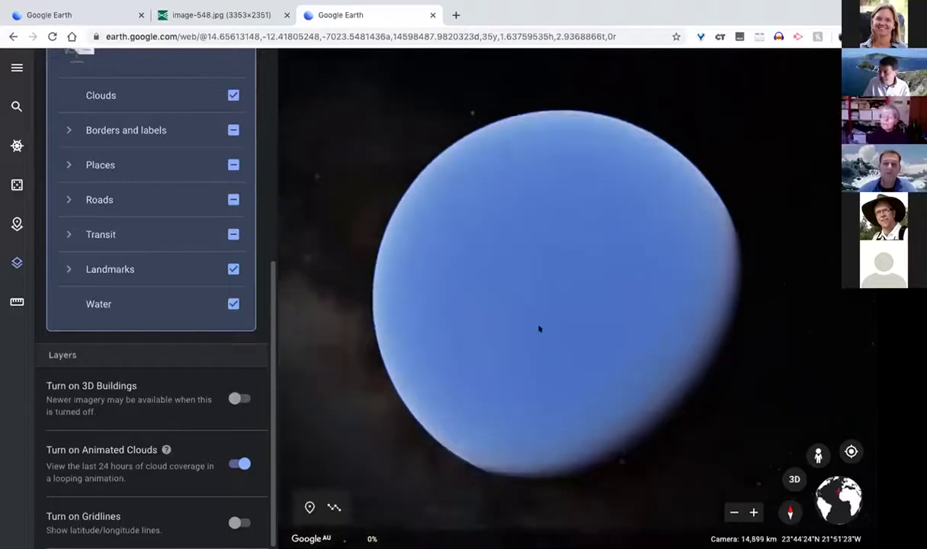
scroll(538, 328, "down", 5)
scroll(539, 329, "up", 6)
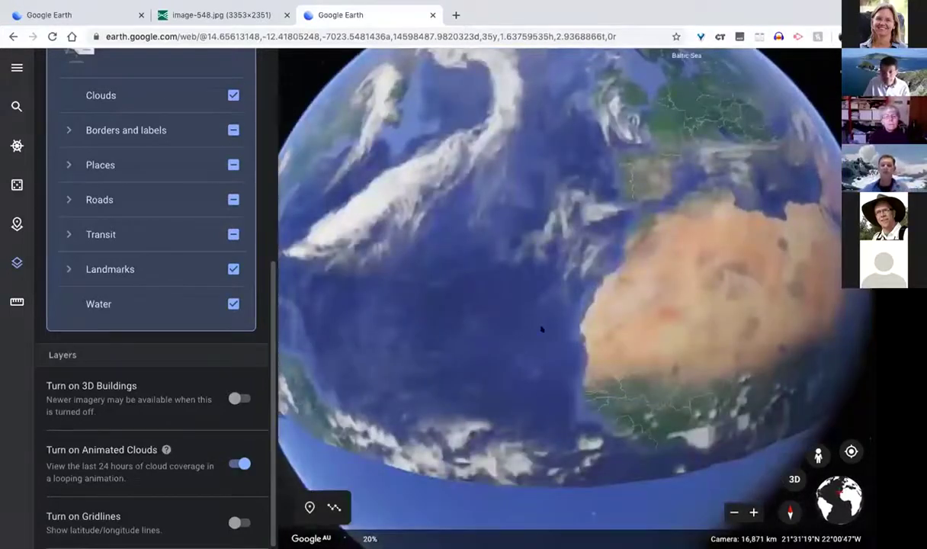
scroll(541, 329, "up", 3)
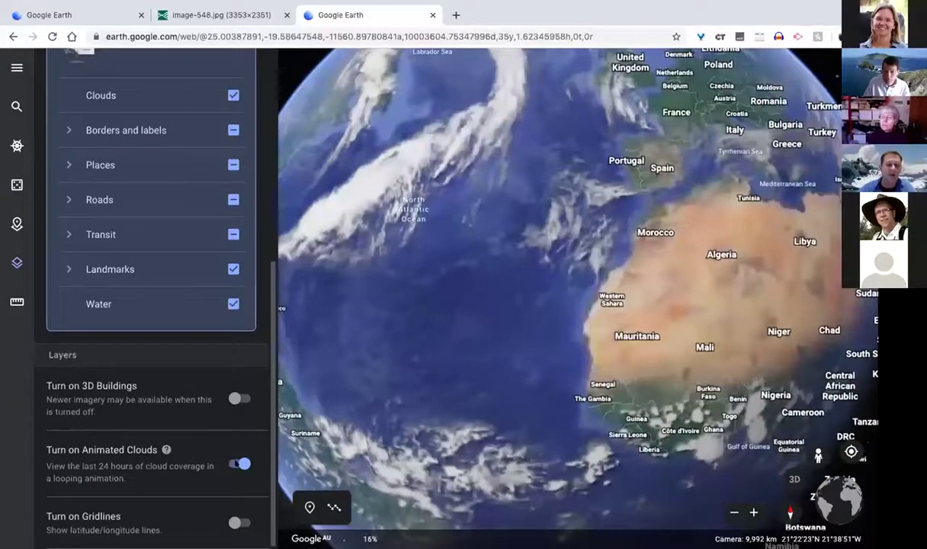
Step: Replace the animated clouds with latitude/longitude gridlines and center the Prime Meridian over western Europe
left_click(239, 463)
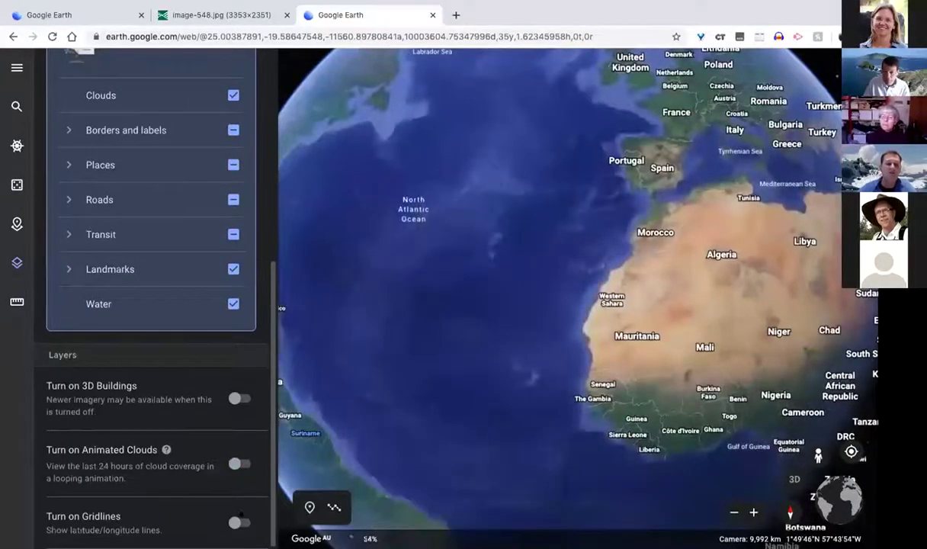
left_click(239, 522)
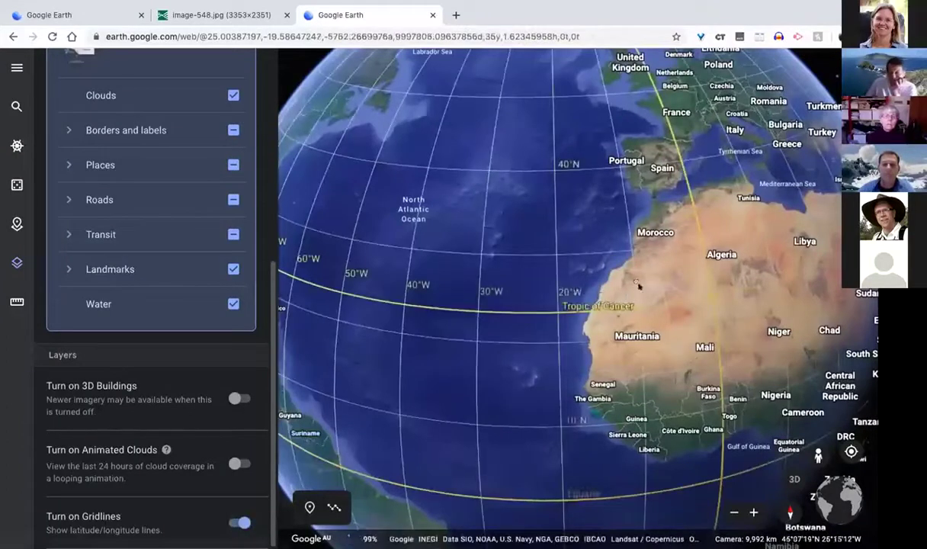
left_click_drag(575, 282, 544, 397)
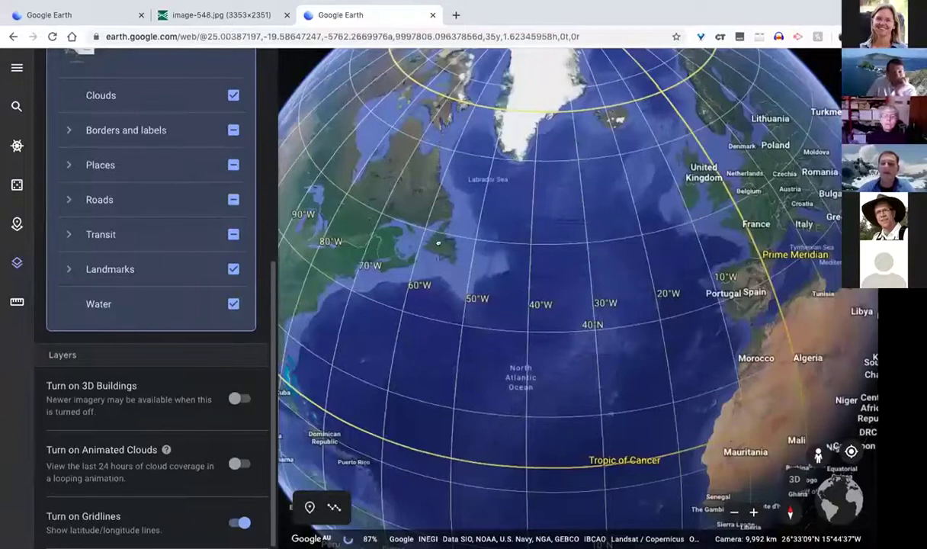
left_click_drag(440, 243, 440, 322)
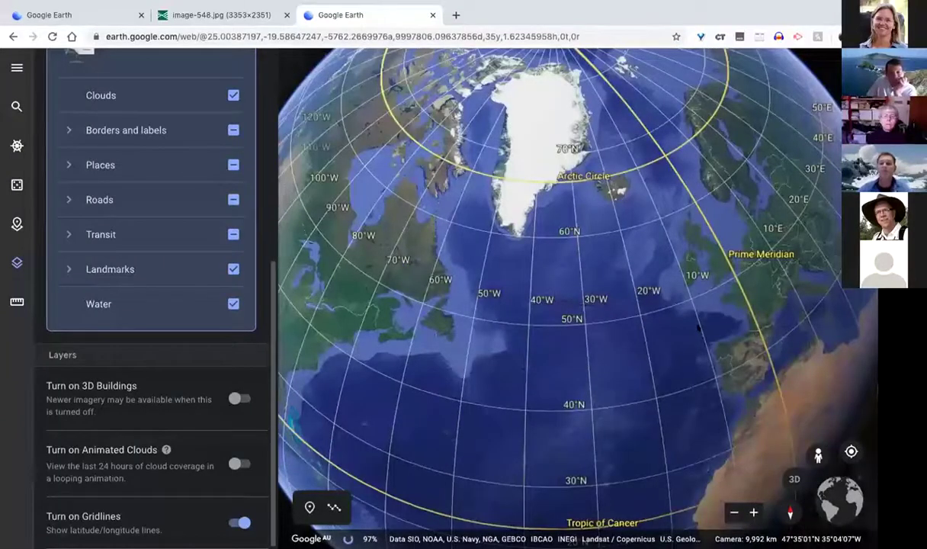
left_click_drag(698, 326, 598, 281)
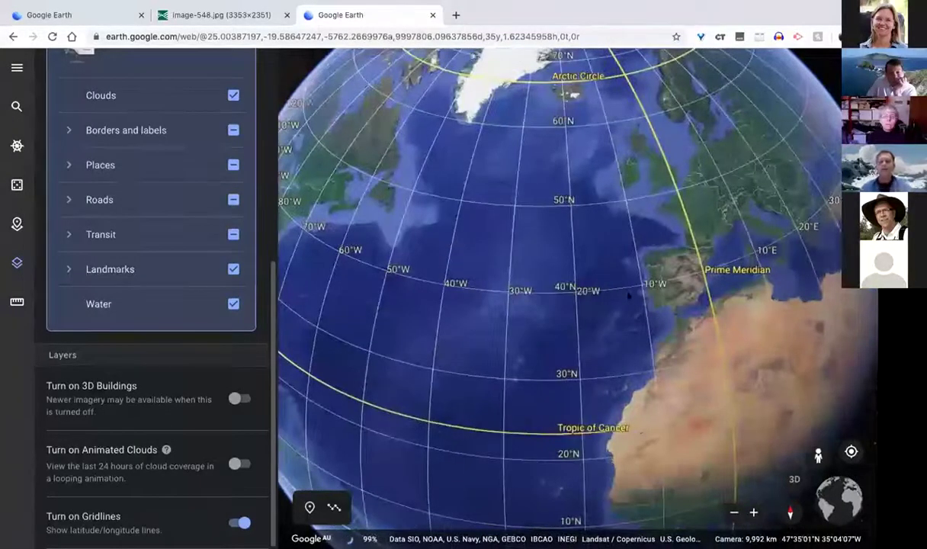
left_click_drag(757, 259, 629, 296)
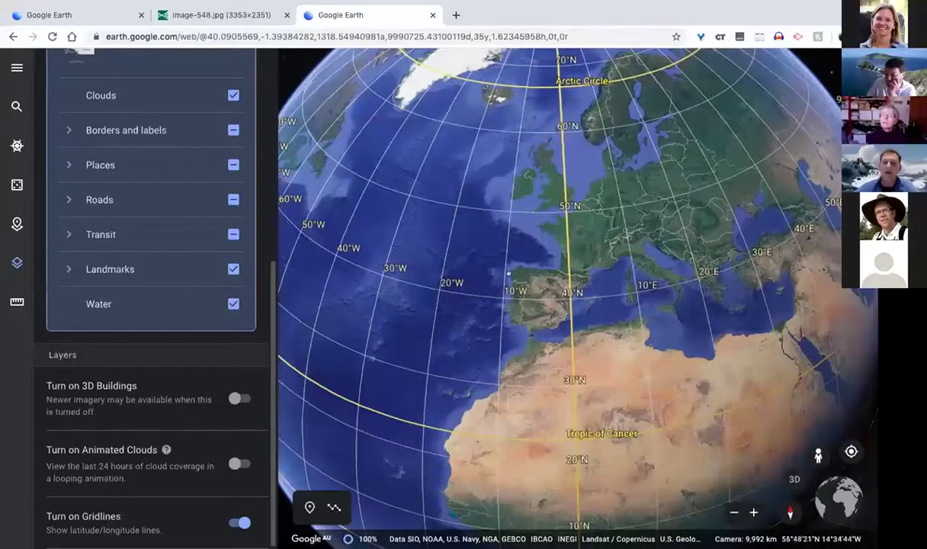
Step: Rotate the gridded globe past the Arctic Circle, Greenland and North America to the 180° meridian at the Bering Sea
left_click_drag(564, 124, 567, 201)
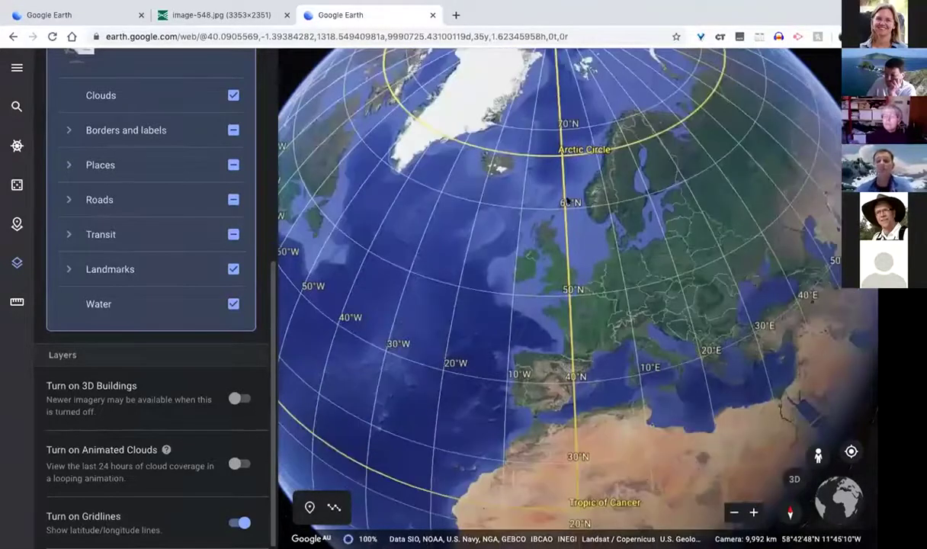
key("Up")
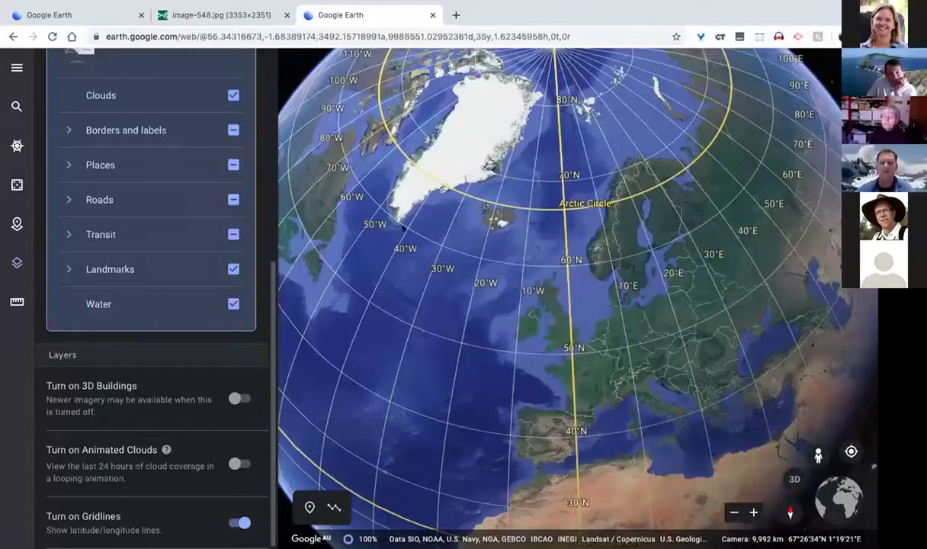
left_click_drag(458, 278, 660, 275)
left_click_drag(471, 269, 640, 223)
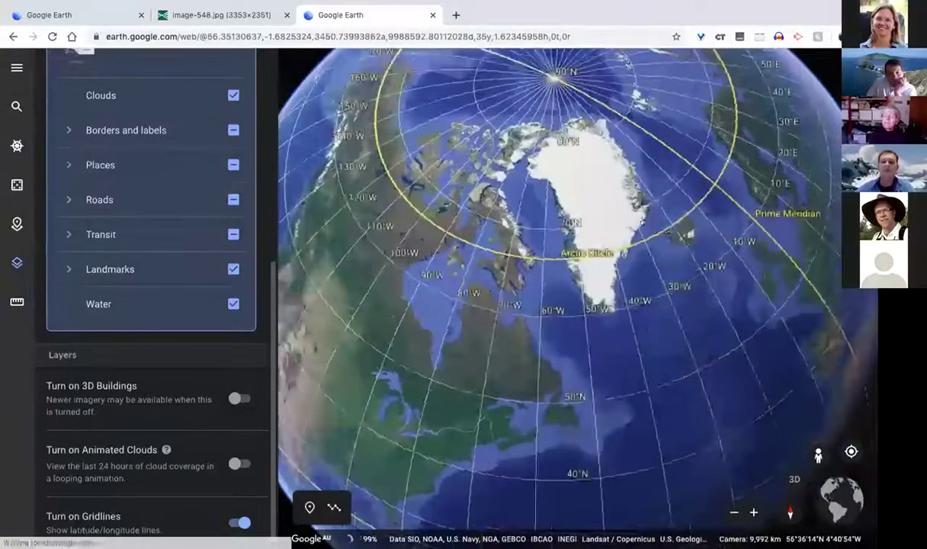
left_click_drag(455, 227, 616, 233)
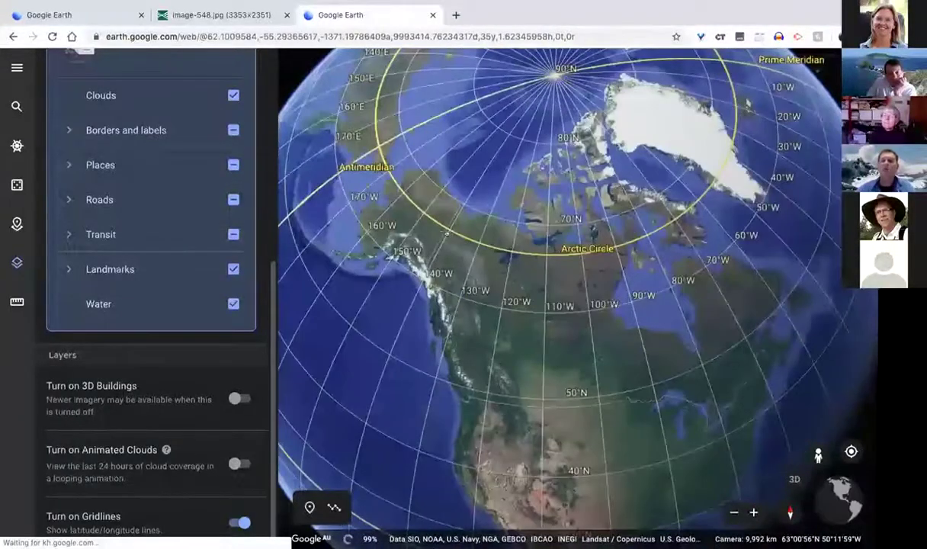
left_click_drag(457, 229, 633, 222)
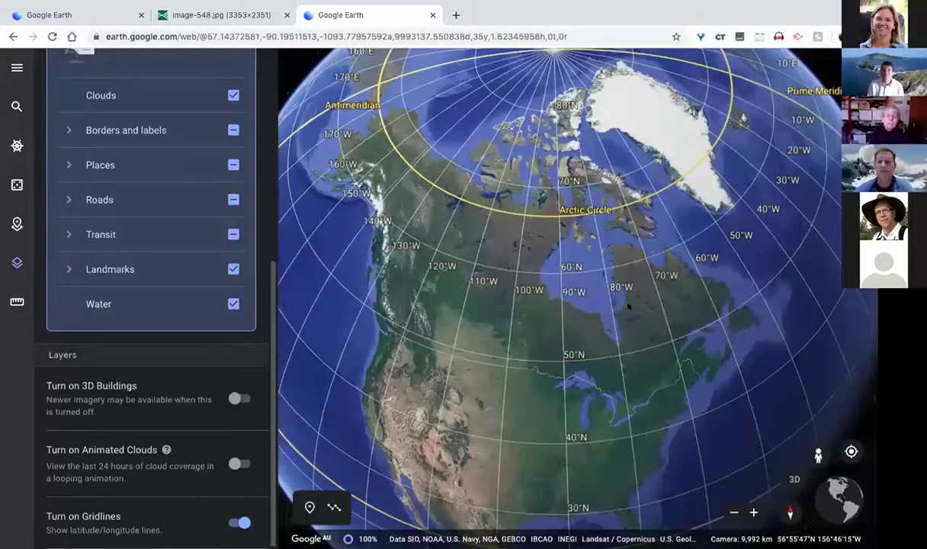
left_click_drag(391, 294, 755, 317)
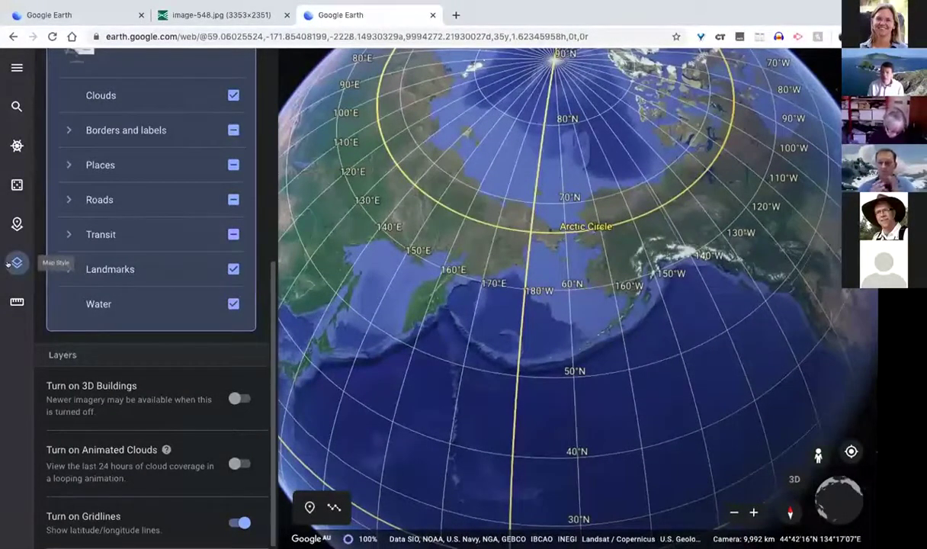
Step: Open Voyager and browse its Layers collection down to the tsunami, watershed and volcano entries
left_click(10, 263)
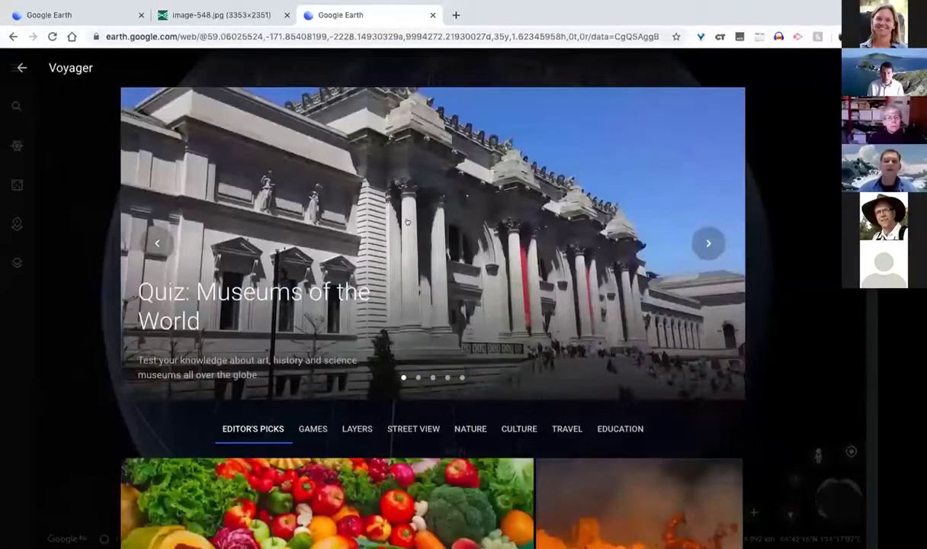
scroll(407, 221, "down", 1)
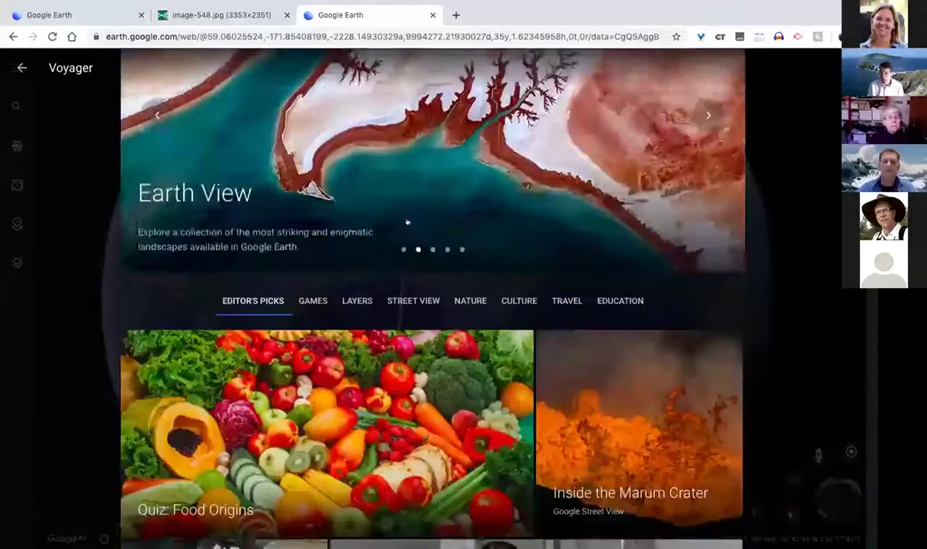
scroll(407, 221, "down", 3)
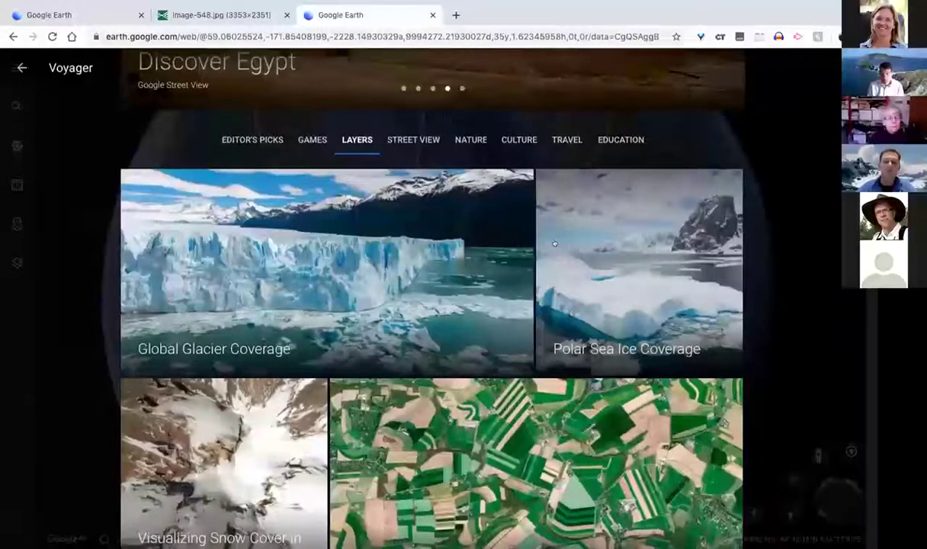
scroll(554, 243, "down", 2)
scroll(419, 302, "down", 4)
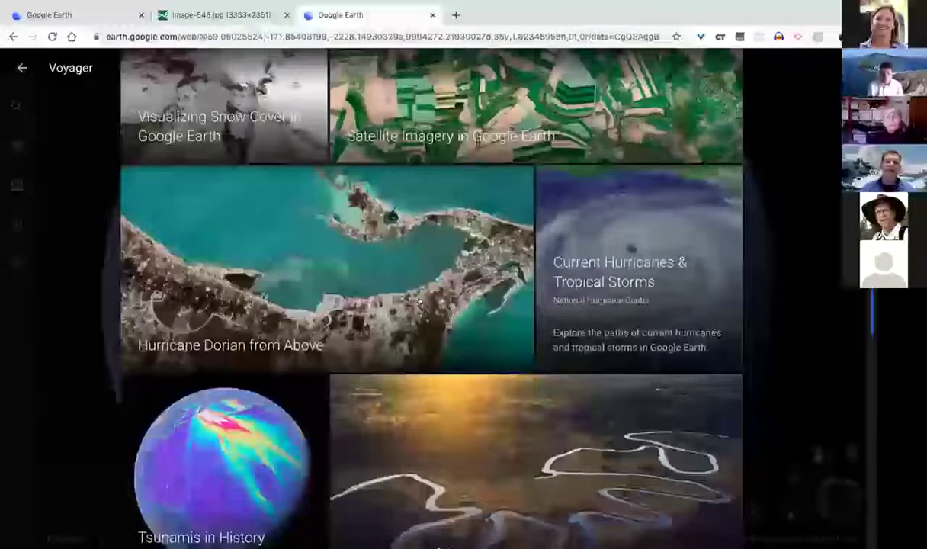
scroll(307, 371, "down", 2)
scroll(307, 371, "down", 1)
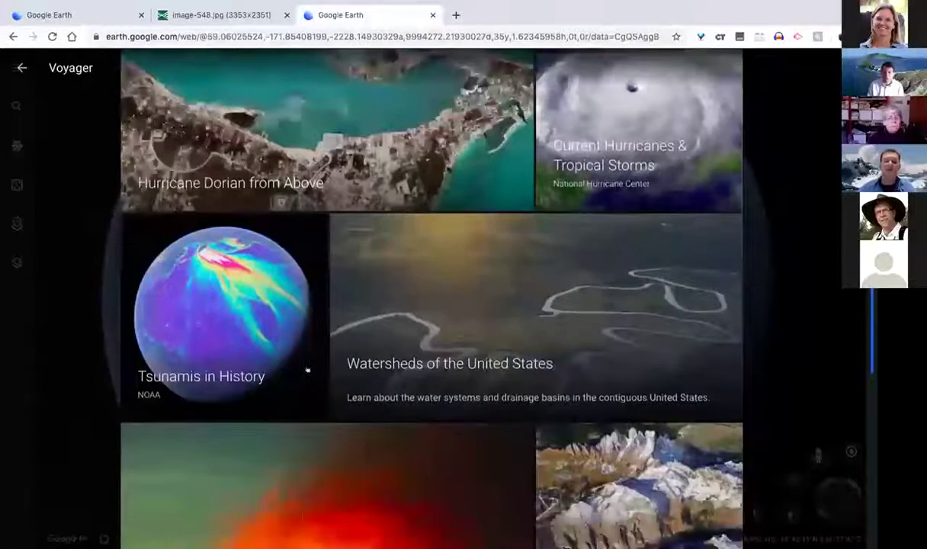
scroll(307, 370, "down", 2)
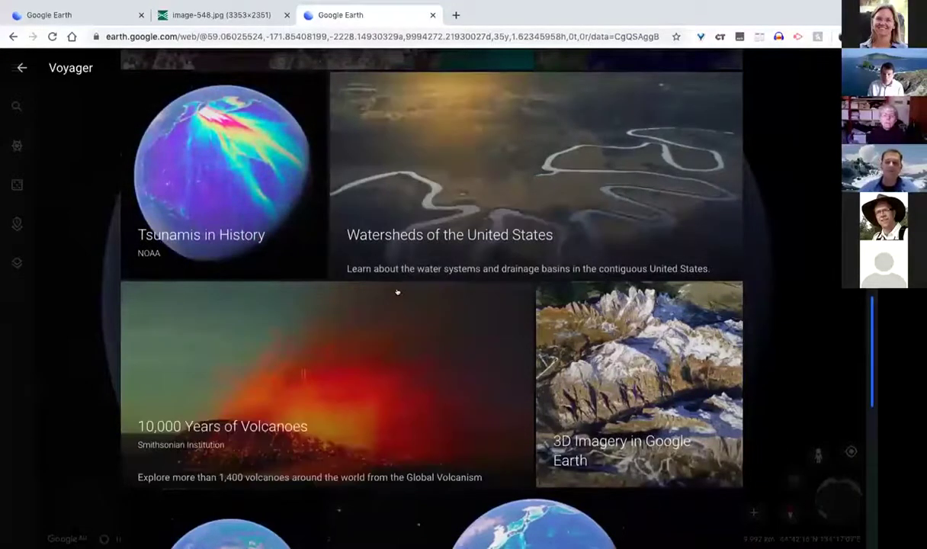
Step: Browse the Voyager Layers collection from the volcano and seafloor entries back up past hurricanes, snow cover and glaciers to the category bar
scroll(398, 292, "down", 2)
scroll(397, 292, "up", 1)
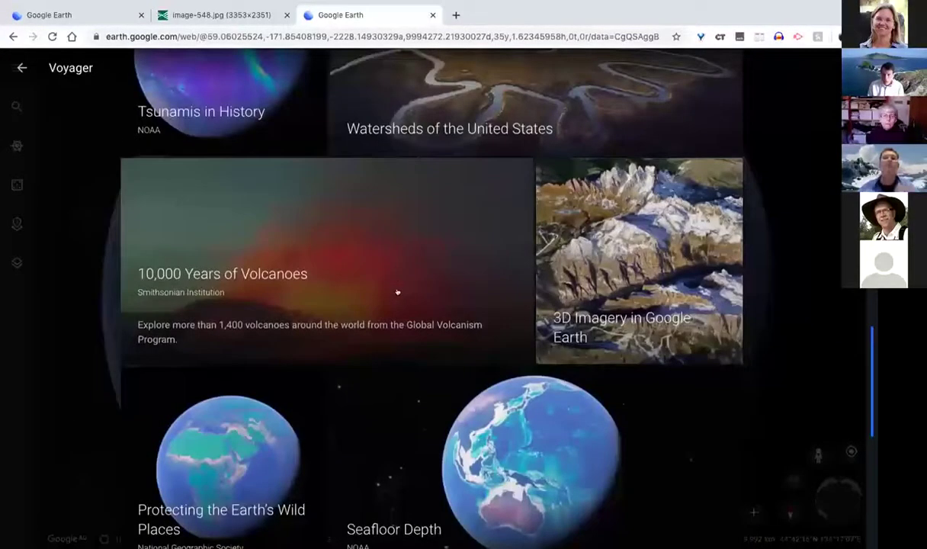
scroll(397, 292, "up", 4)
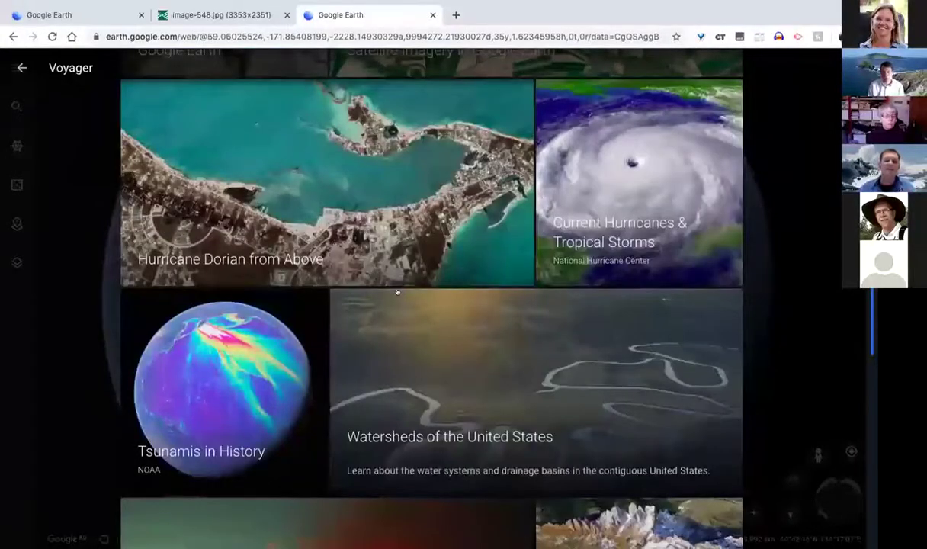
scroll(397, 292, "up", 1)
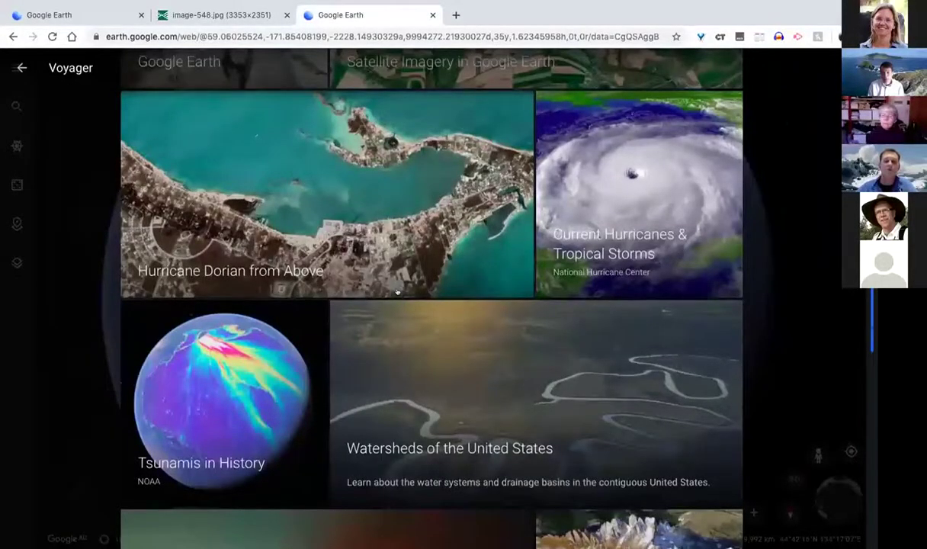
scroll(397, 292, "up", 1)
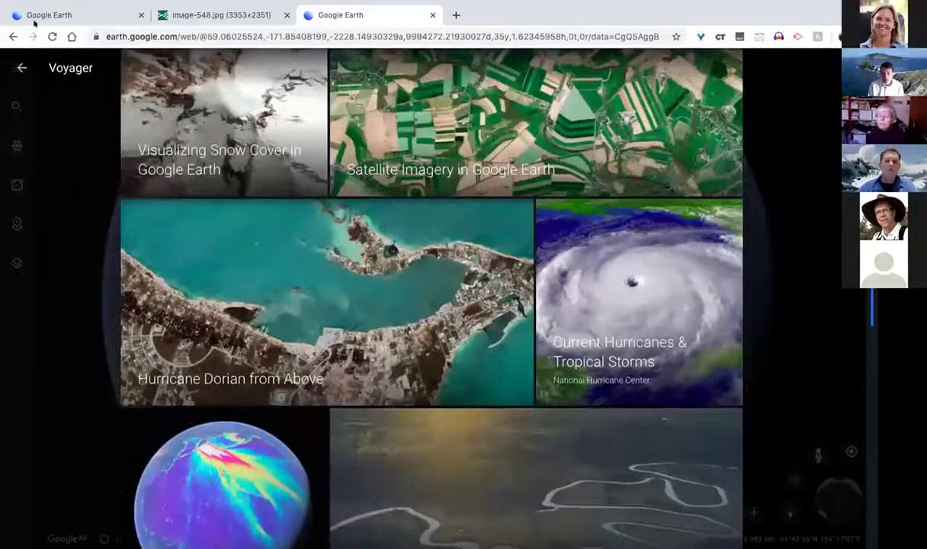
scroll(286, 155, "up", 1)
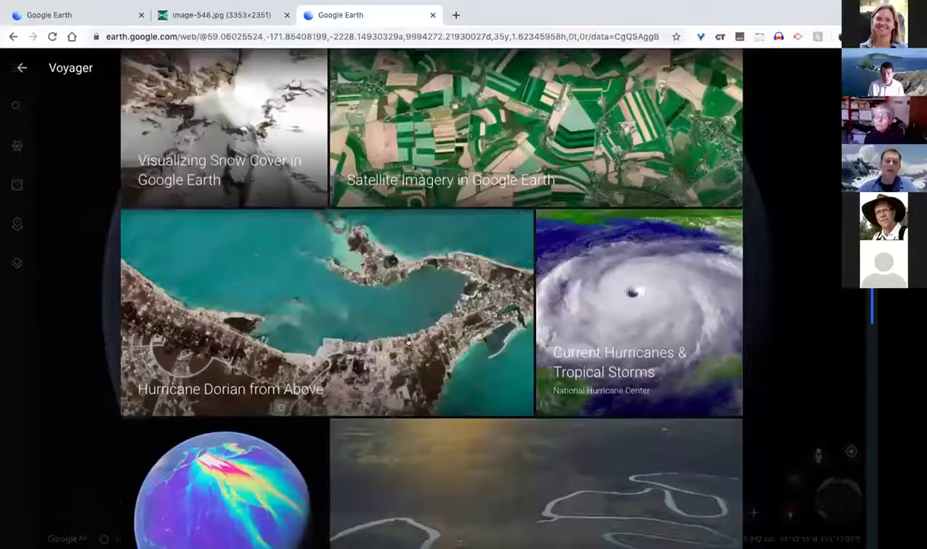
scroll(522, 212, "up", 3)
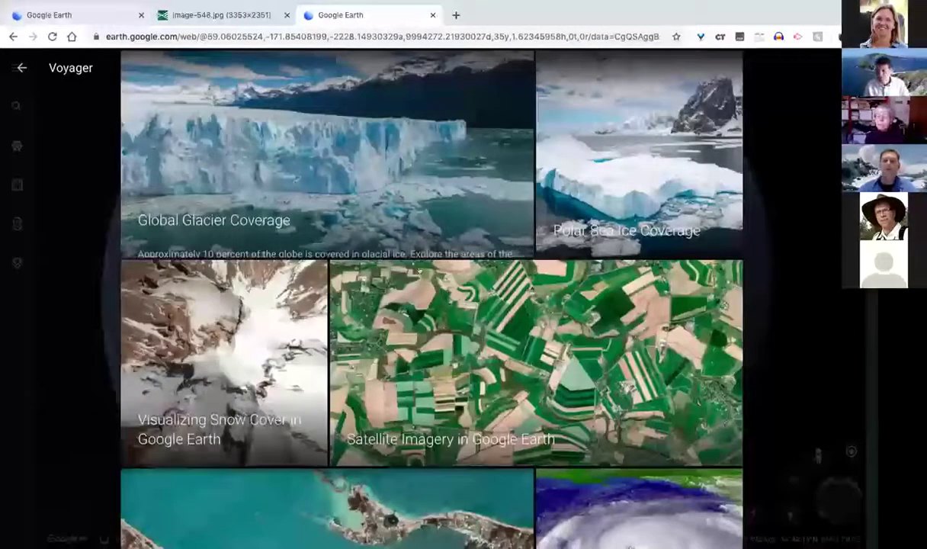
scroll(419, 271, "up", 5)
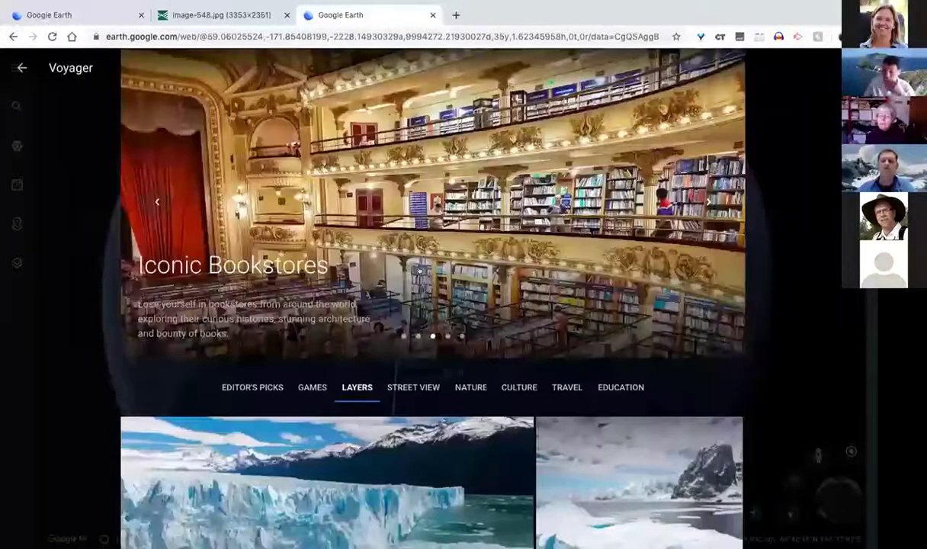
Step: Show Voyager's Street View collection, view its first stories and return to the globe
scroll(418, 271, "down", 1)
scroll(418, 270, "down", 1)
left_click(418, 275)
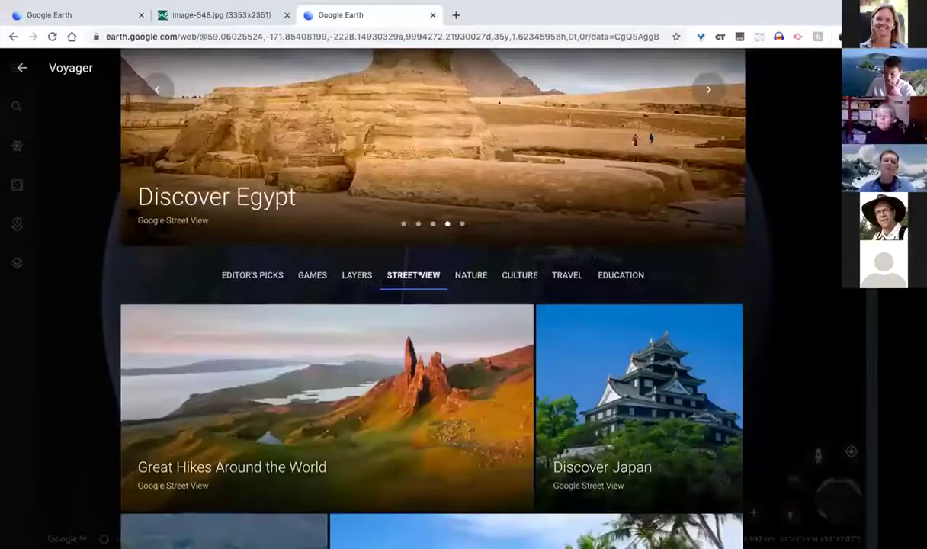
scroll(115, 74, "down", 1)
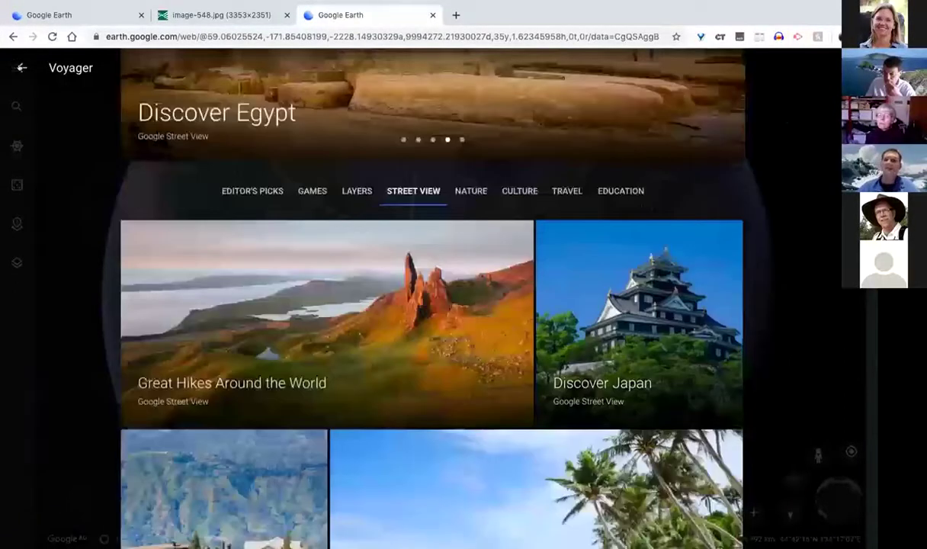
left_click(11, 105)
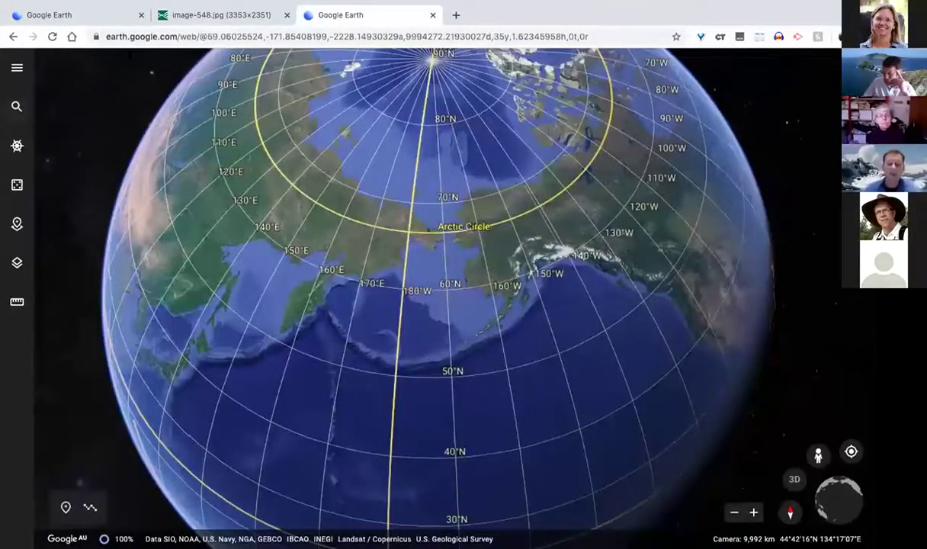
Step: Search for "yos" and fly to Yosemite National Park, California
left_click(17, 107)
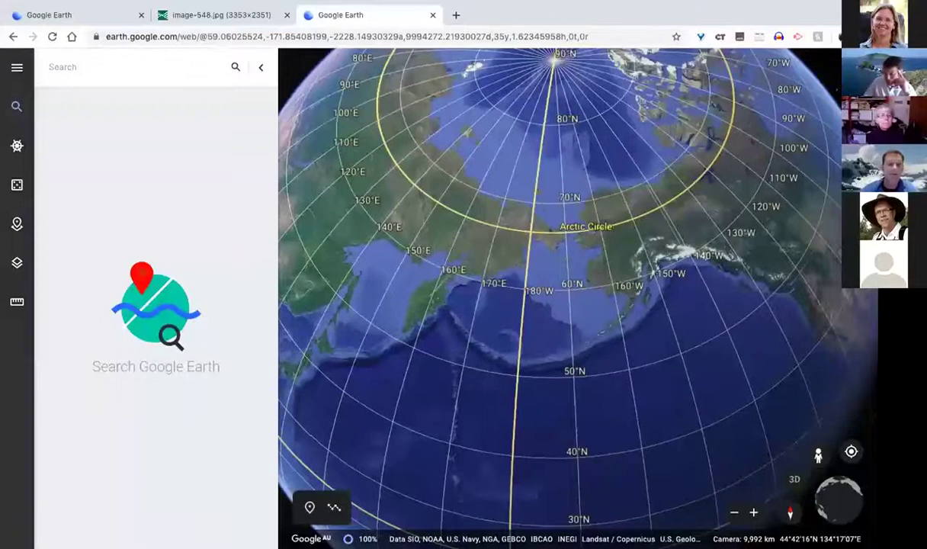
type("yos")
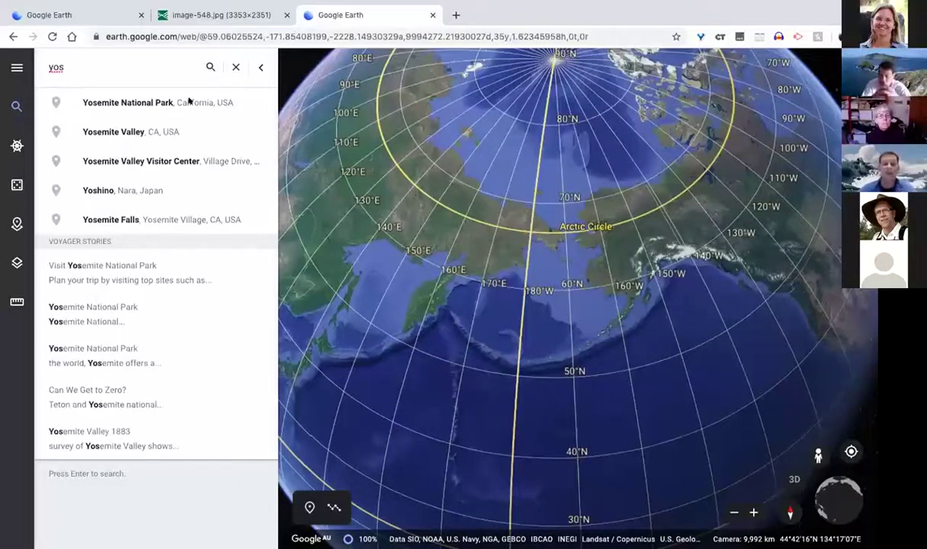
left_click(51, 98)
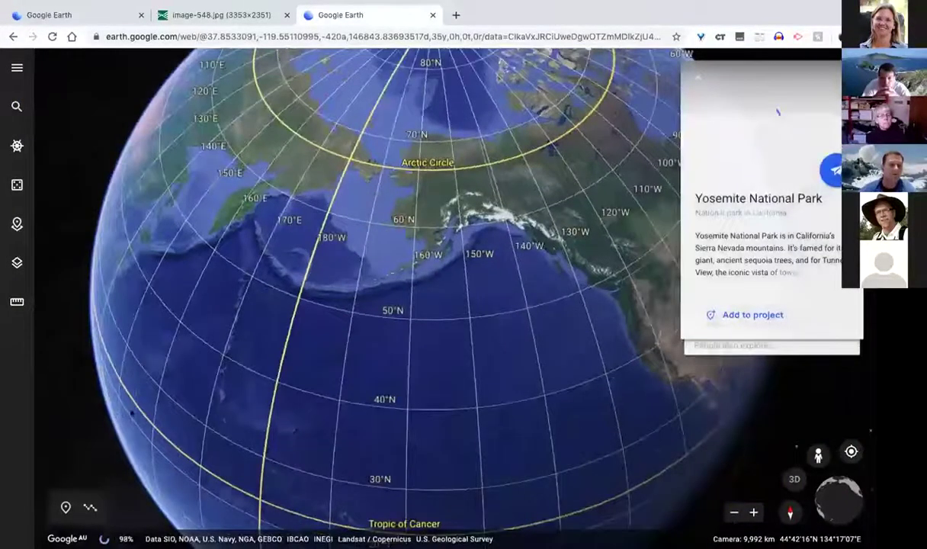
Step: Turn off the latitude/longitude gridlines over the Yosemite area
left_click(17, 223)
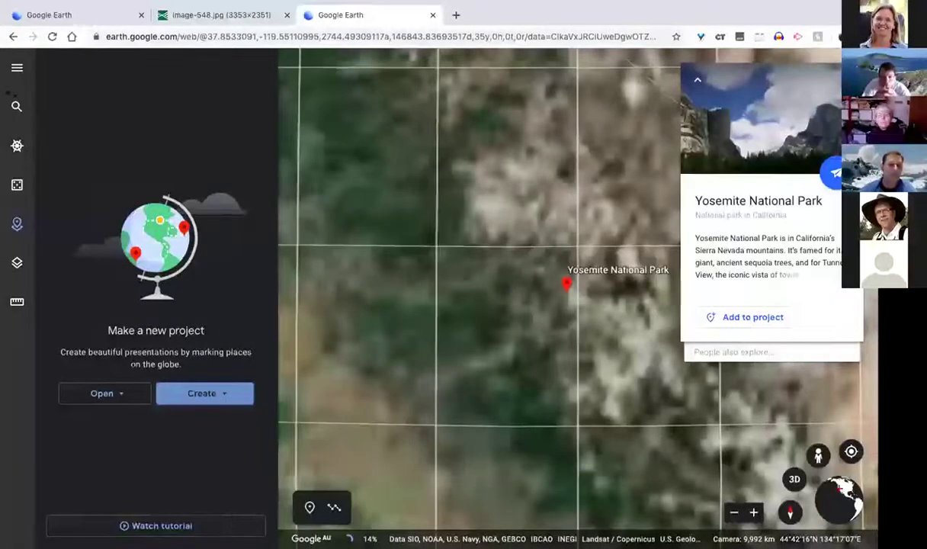
left_click(16, 262)
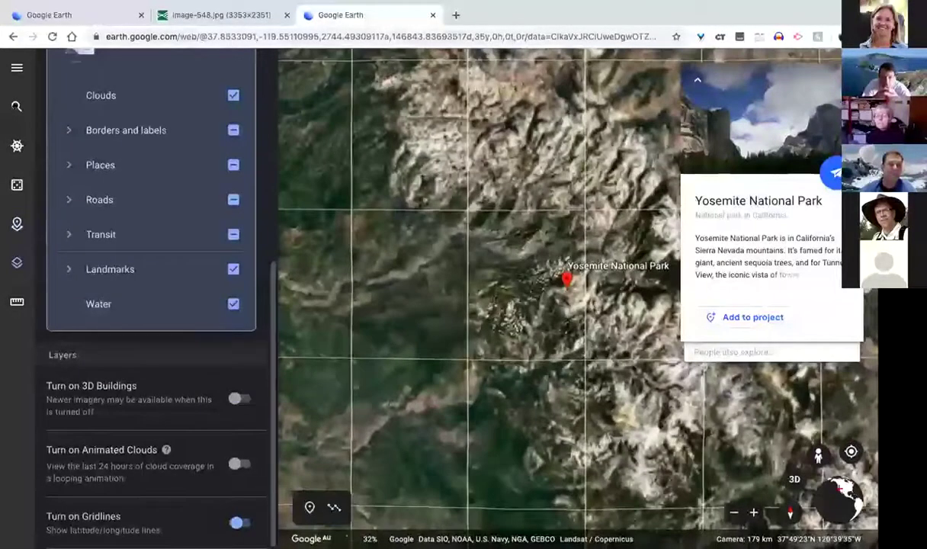
left_click(240, 522)
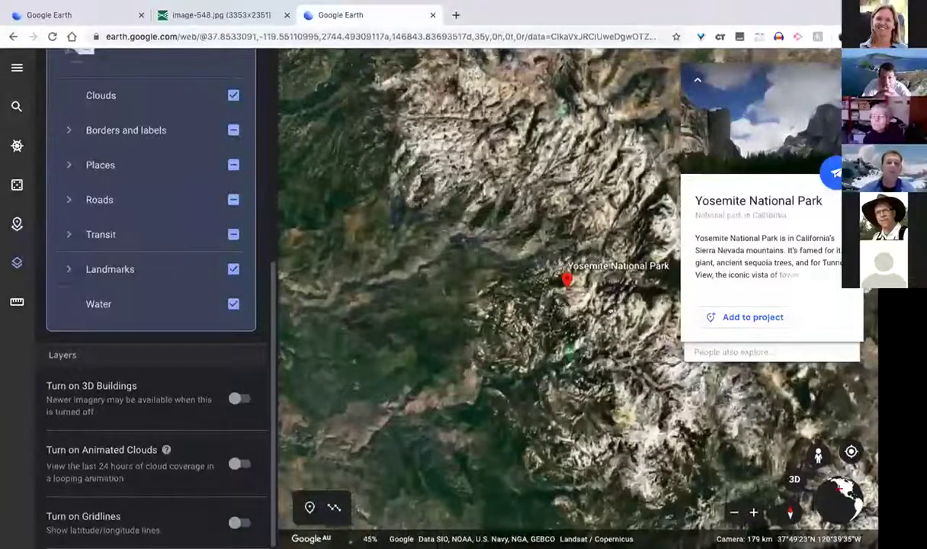
Step: Search for "yose" and open the Voyager story "Visit Yosemite National Park"
left_click(17, 107)
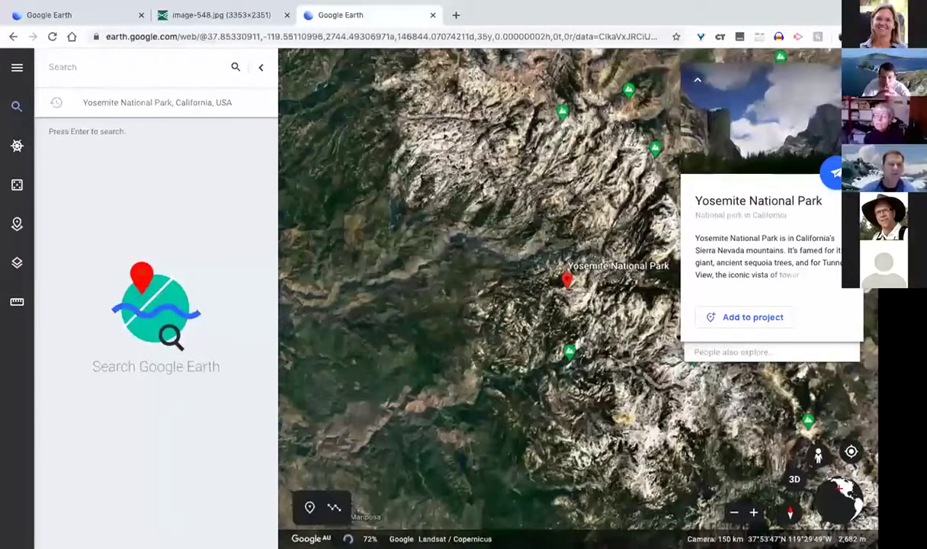
type("yose")
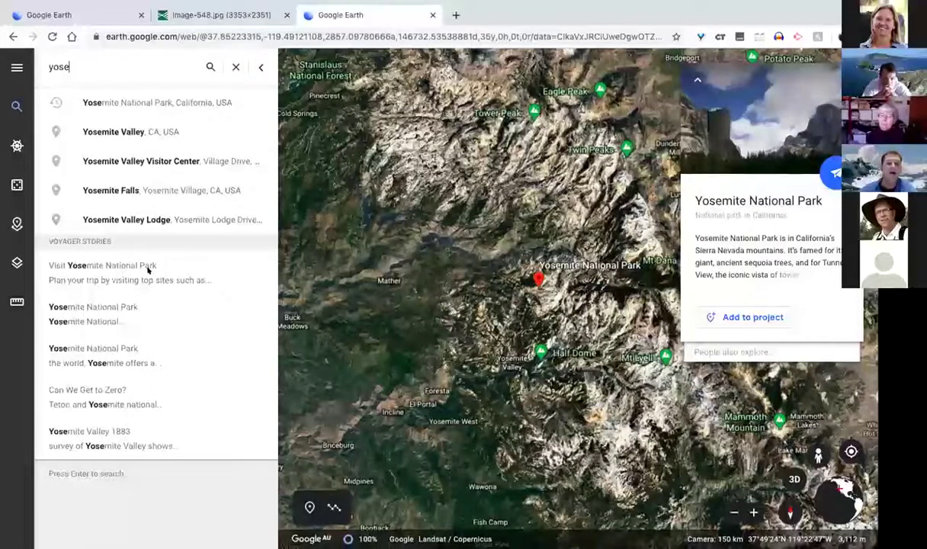
left_click(149, 269)
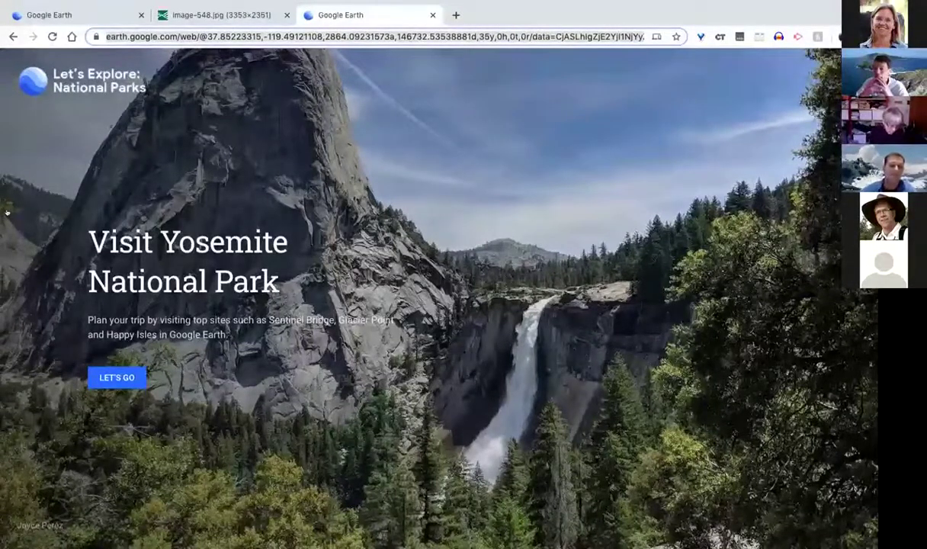
Step: Switch to the browser tab with the Himalaya view, open Projects and show the options for opening or importing a project
key("ctrl+1")
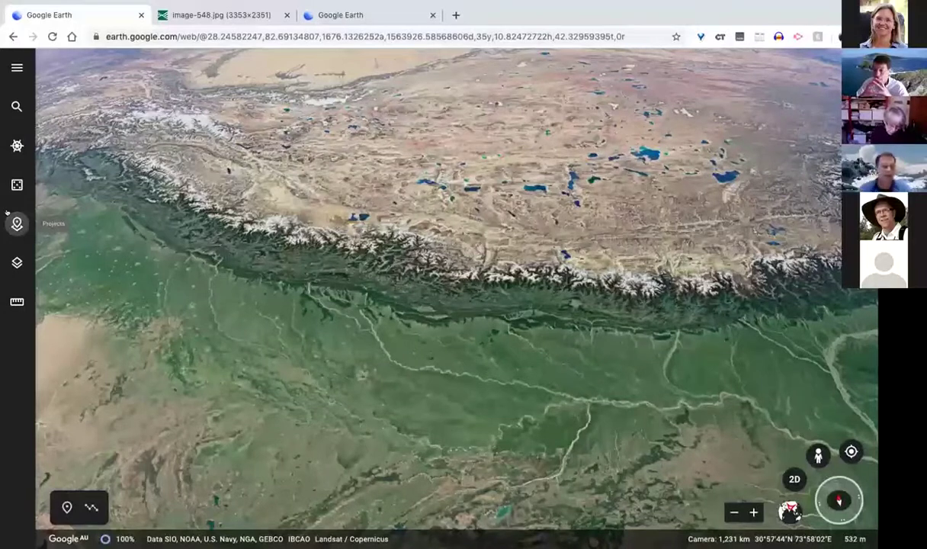
left_click(16, 222)
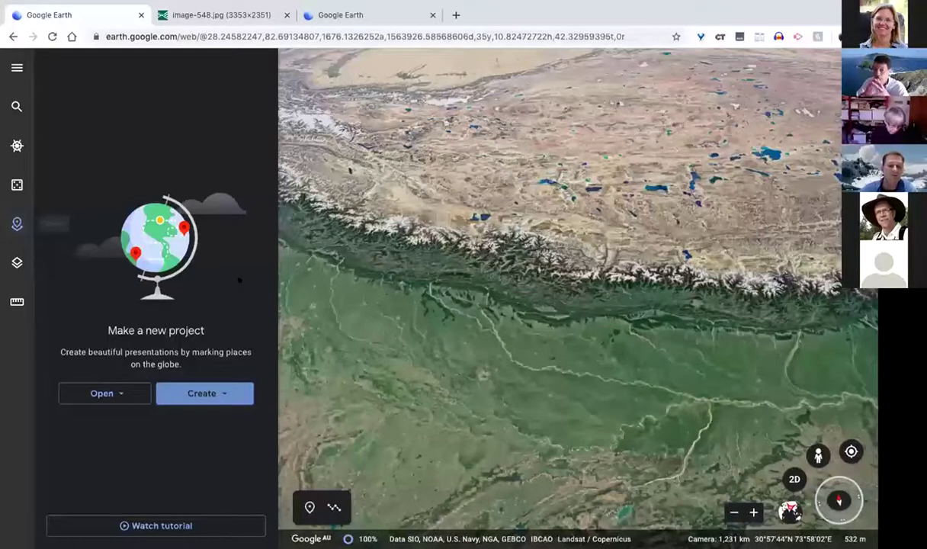
left_click(119, 395)
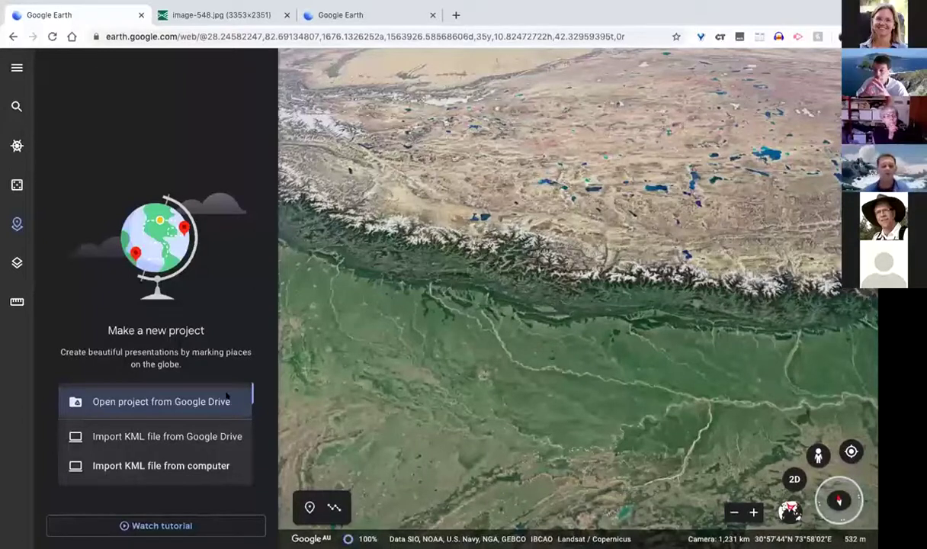
left_click(244, 317)
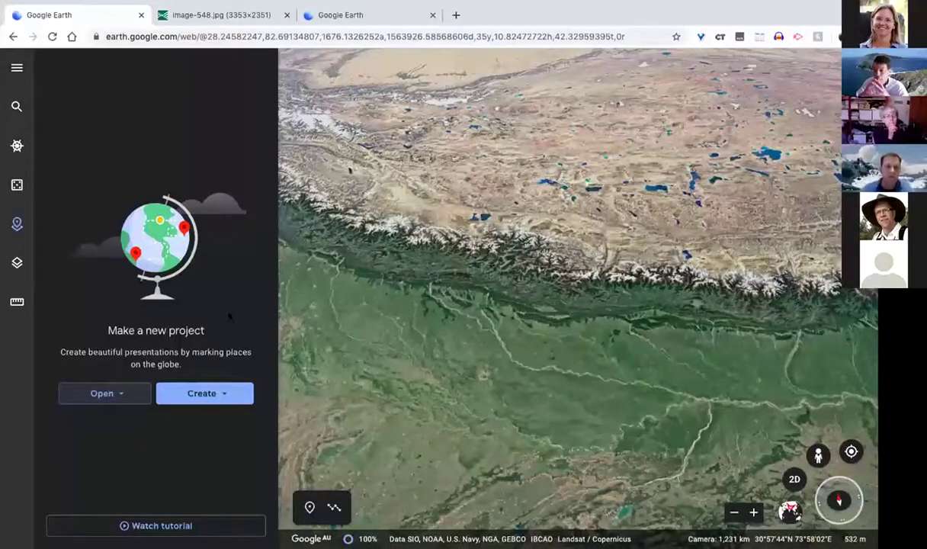
Step: Create a new project stored in Google Drive
left_click(192, 391)
left_click(193, 389)
left_click(221, 395)
left_click(226, 404)
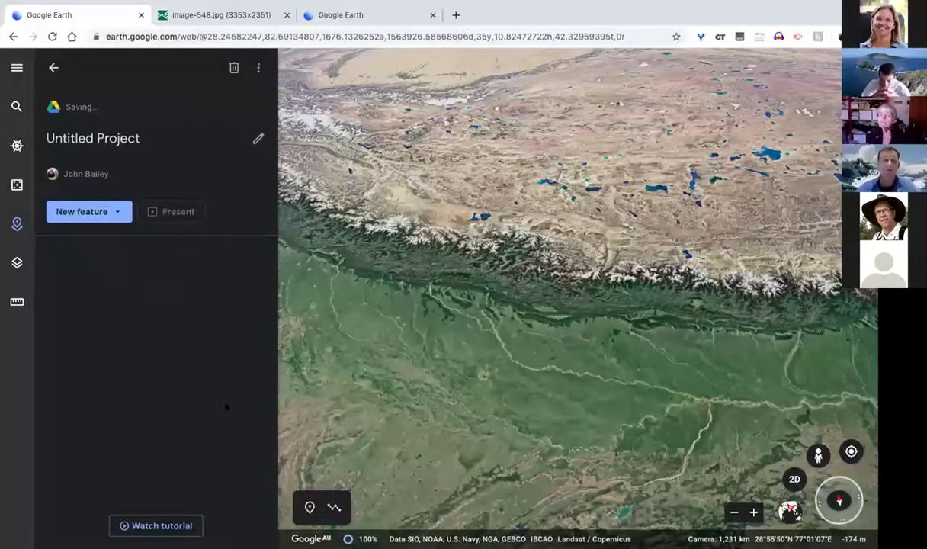
Step: Search for "hawaii vol" as a place for the project and fly to Hawai'i Volcanoes National Park
left_click(106, 211)
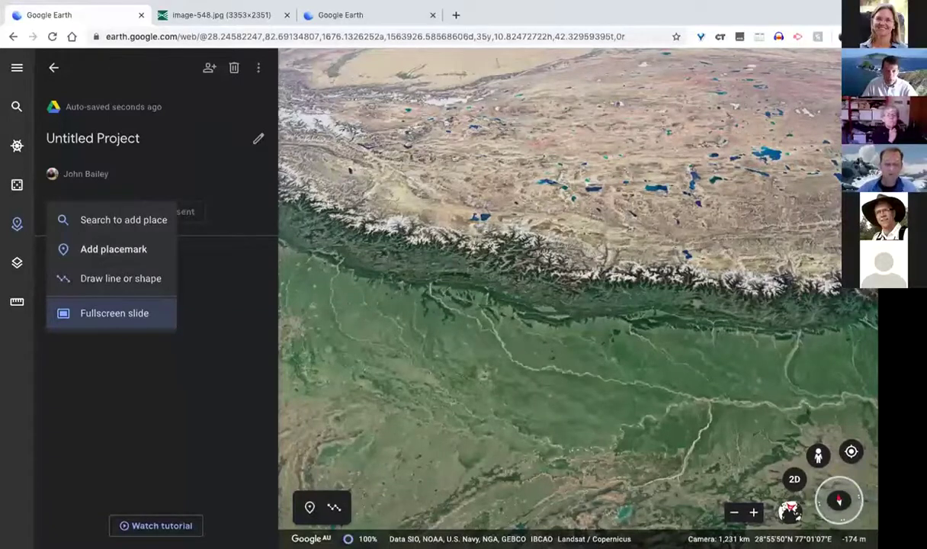
left_click(122, 221)
type("hawaii vo")
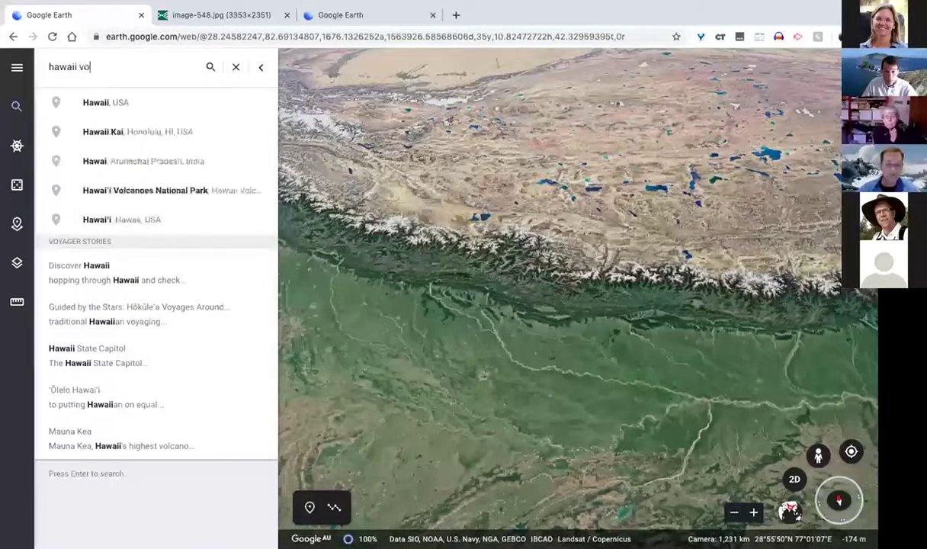
type("l")
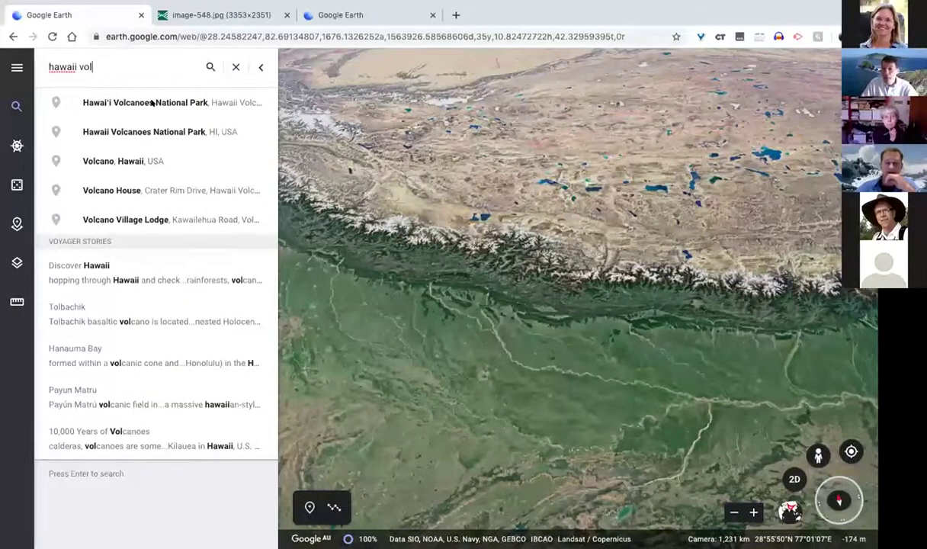
left_click(152, 102)
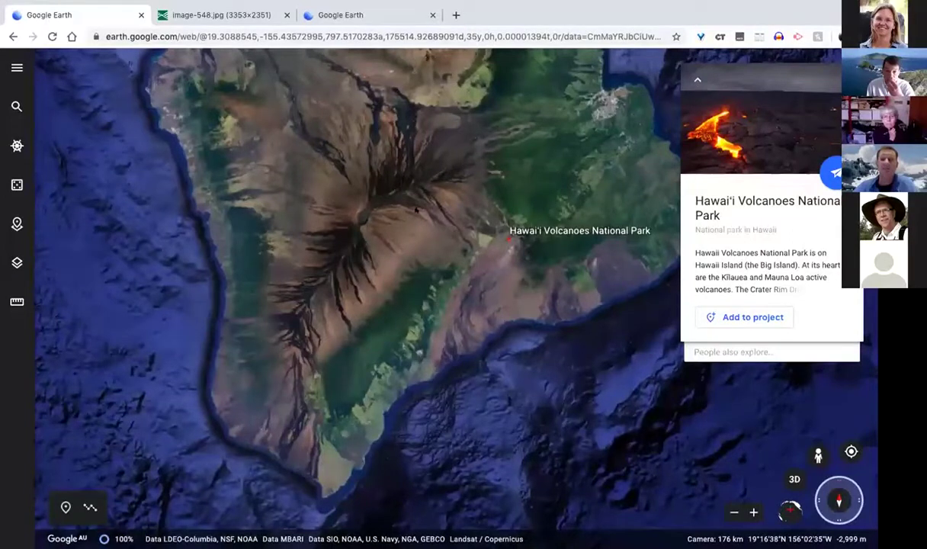
Step: Add a placemark at the volcano summit in Hawai'i Volcanoes National Park and save it untitled to the new project
left_click_drag(549, 176, 509, 176)
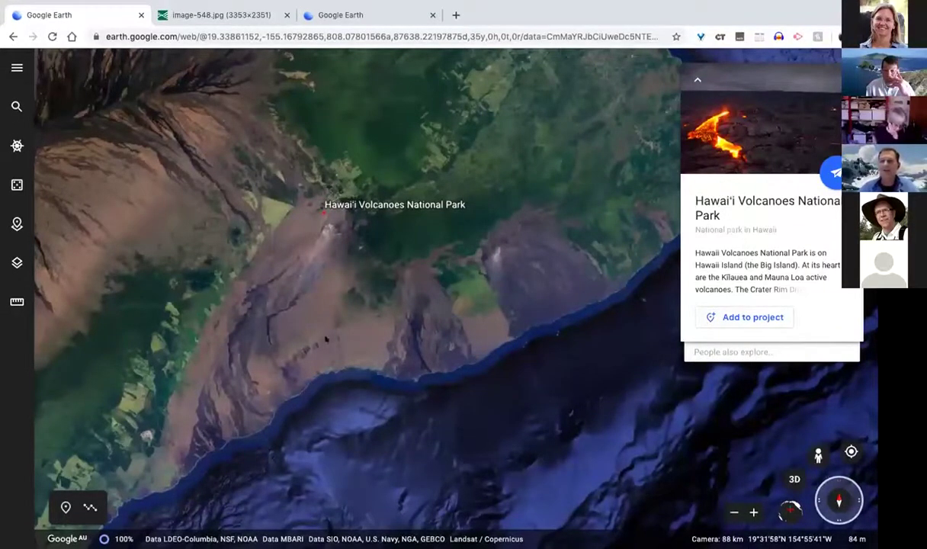
left_click(17, 224)
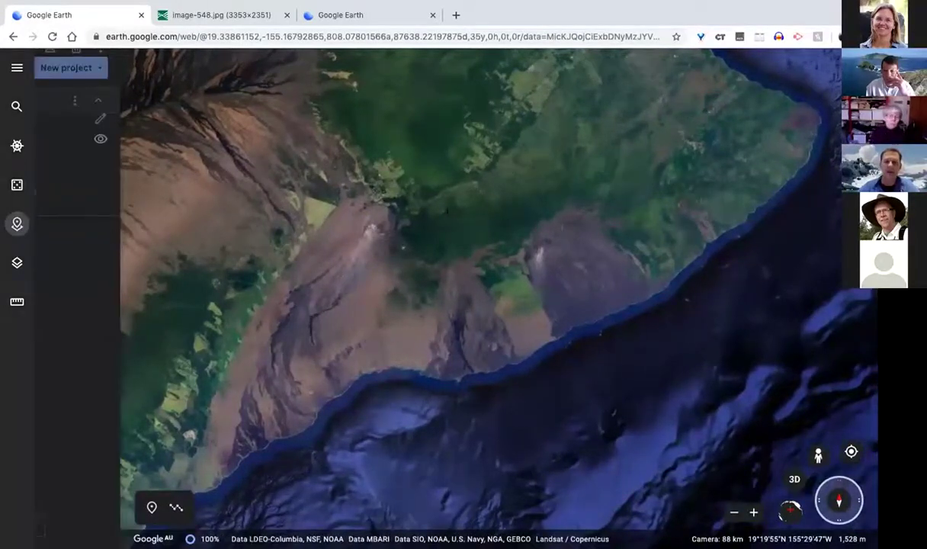
left_click(88, 212)
left_click(90, 230)
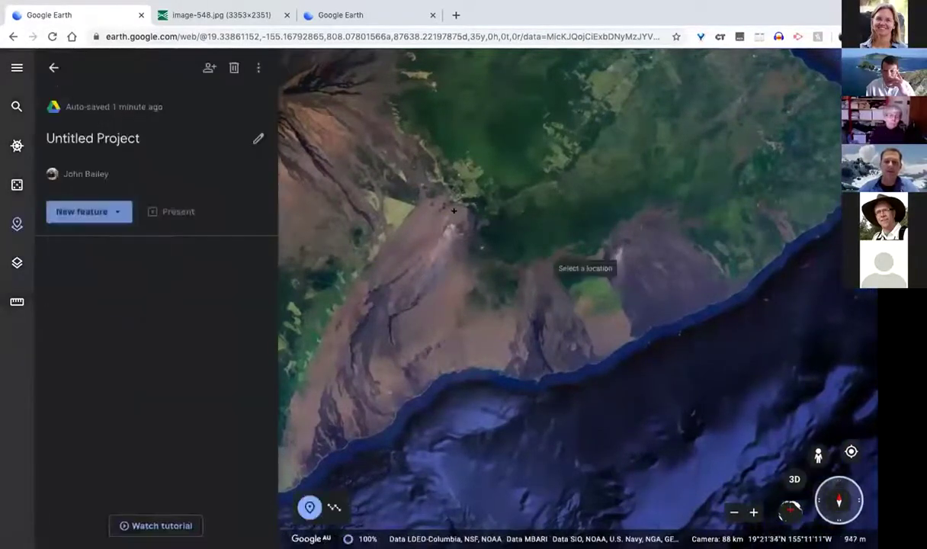
left_click(455, 210)
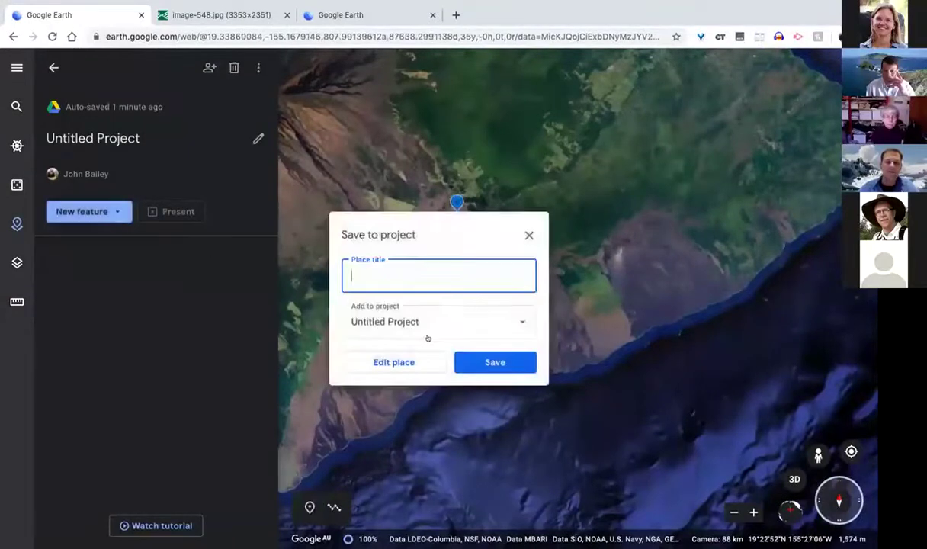
left_click(480, 362)
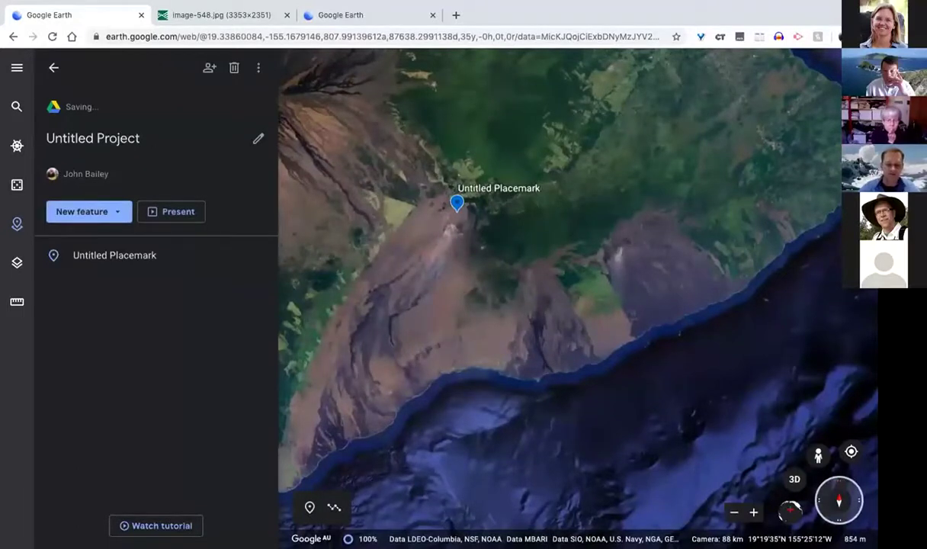
Step: Set the project title to "Hawaii Volancoes NP"
left_click(259, 139)
type("Volanoes NP")
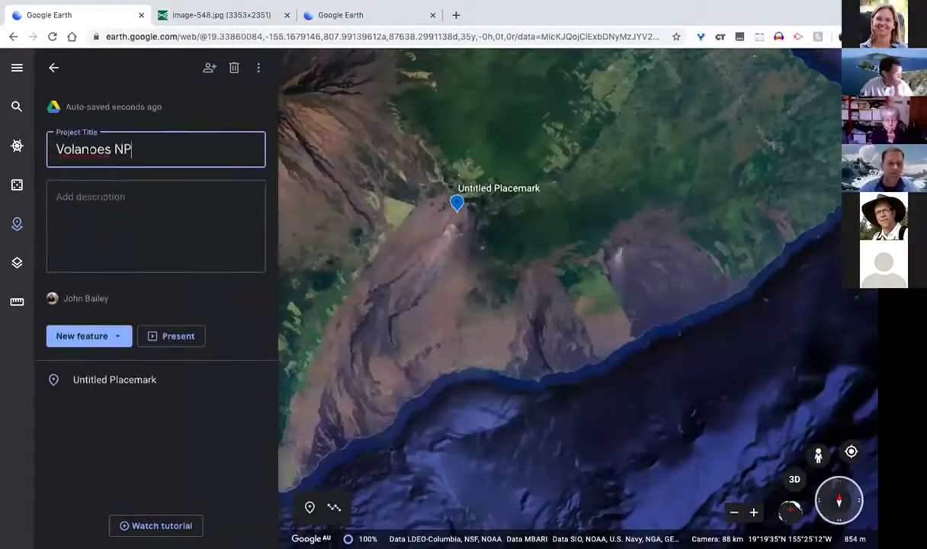
left_click(91, 150)
type("c")
left_click(53, 144)
type("Hawaii")
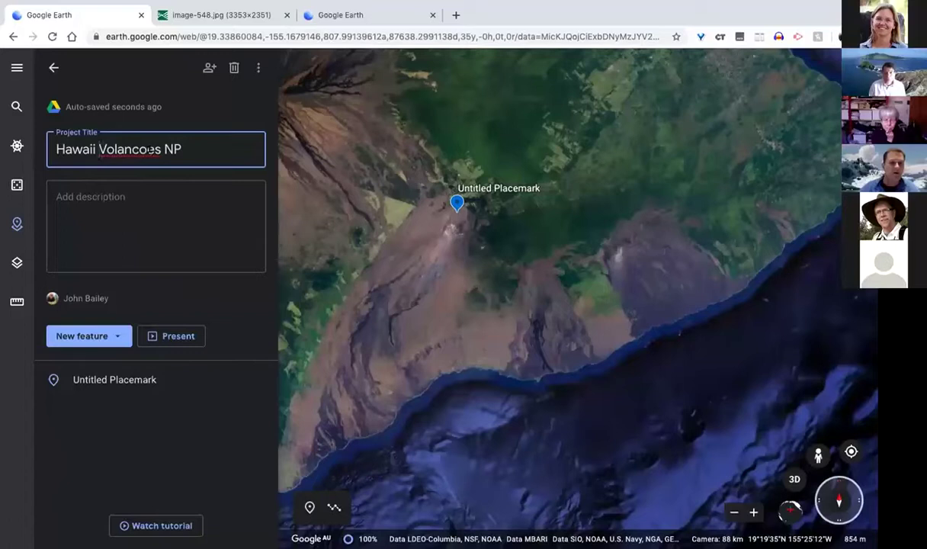
Step: Correct the spelling of the project title to "Hawaii Volcanoes NP"
left_click(116, 149)
type("c")
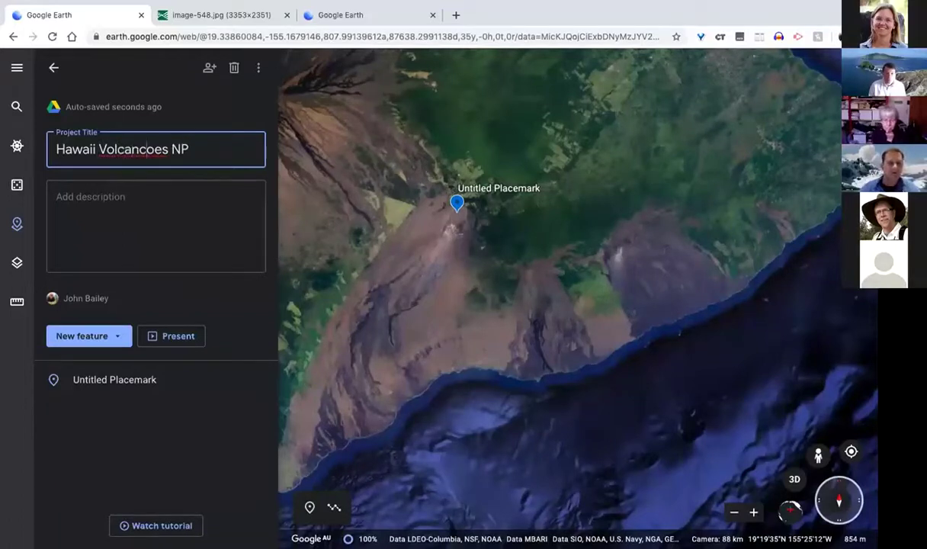
left_click(147, 150)
key("Delete")
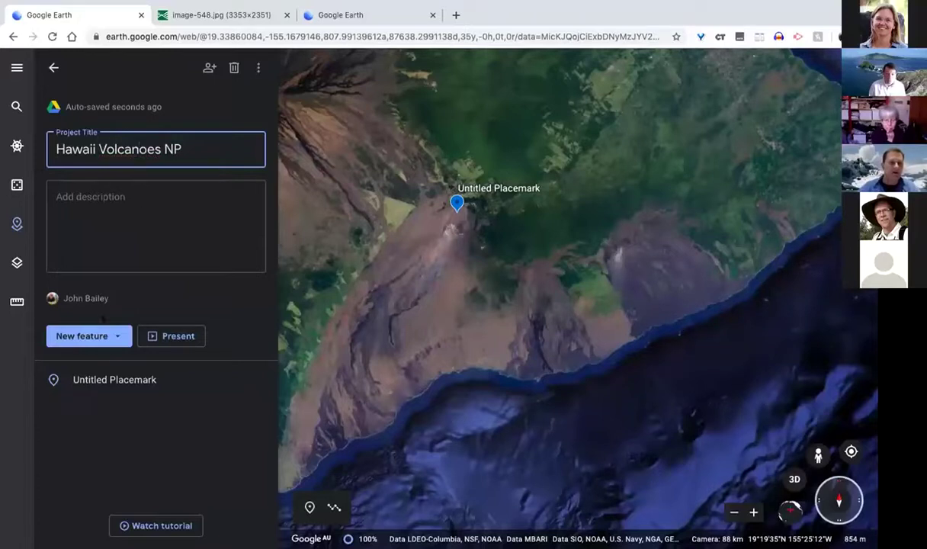
Step: Open the untitled placemark for editing and give it the volcano icon found by filtering the icon library for "volca"
left_click(192, 372)
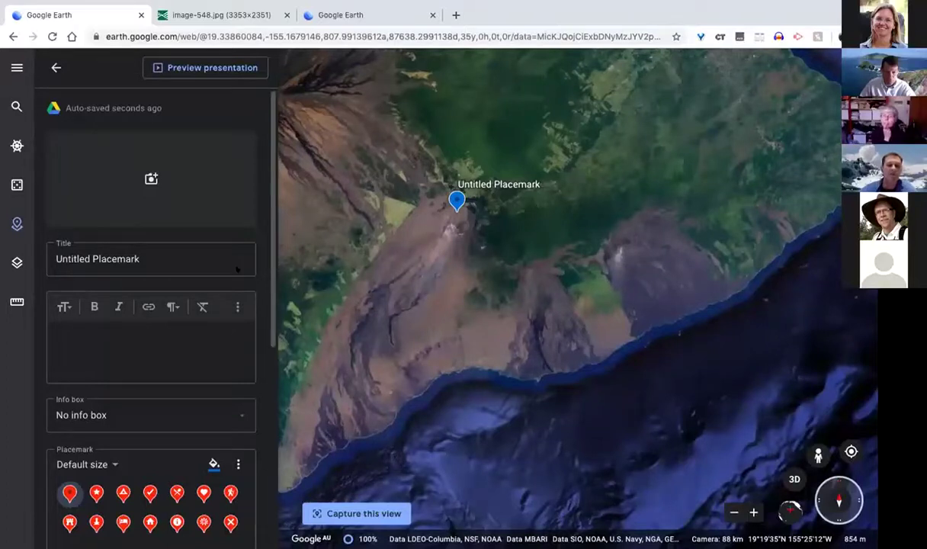
scroll(225, 259, "down", 3)
left_click(238, 271)
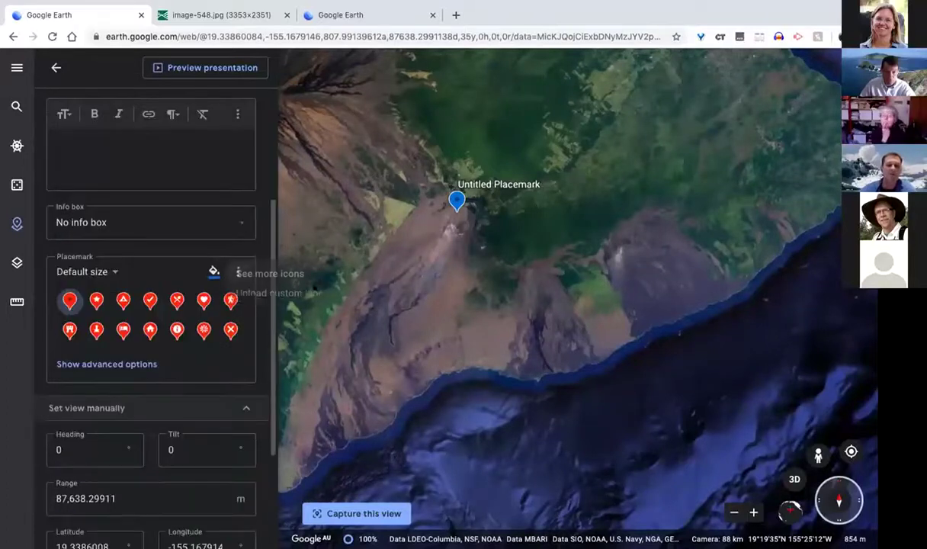
left_click(297, 278)
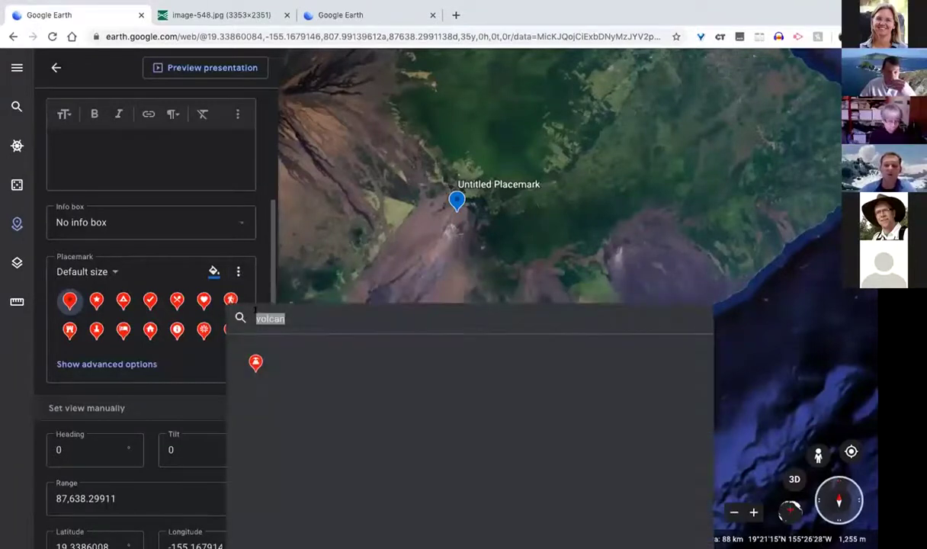
key("BackSpace")
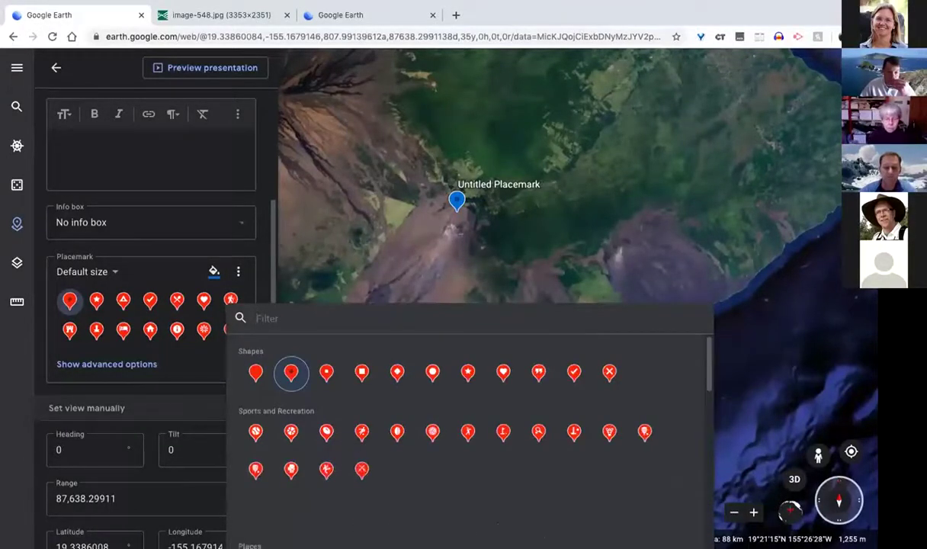
type("volcn")
key("BackSpace")
type("a")
left_click(256, 362)
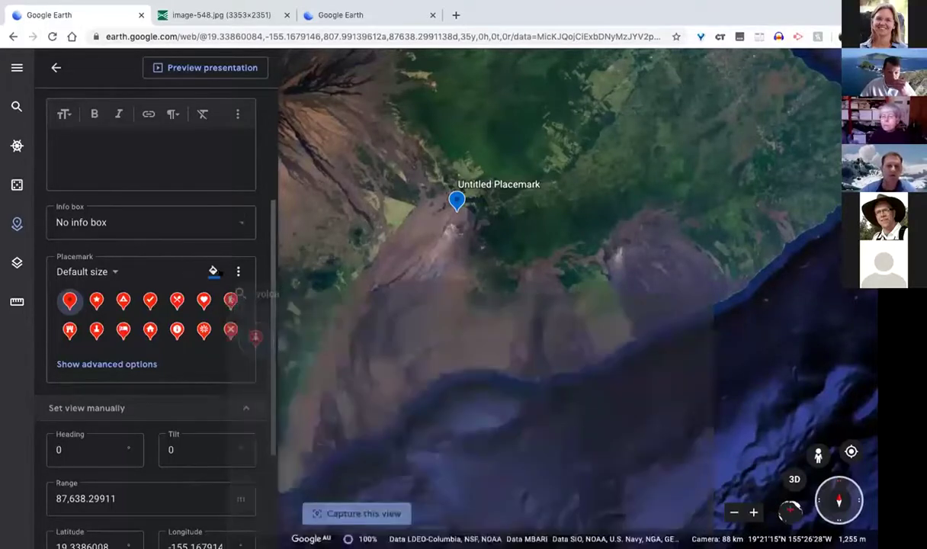
Step: Set the placemark icon's size to Large and its colour to red
left_click(237, 272)
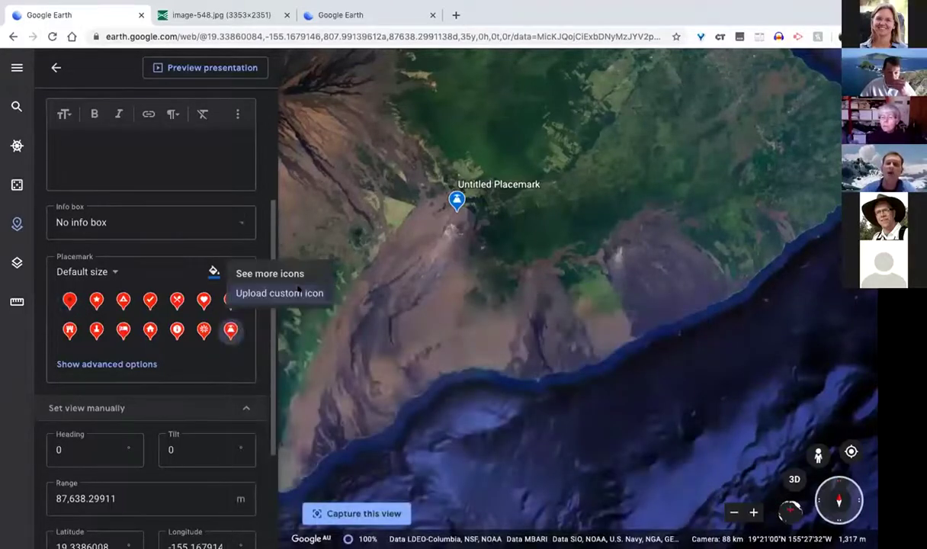
left_click(90, 273)
left_click(74, 332)
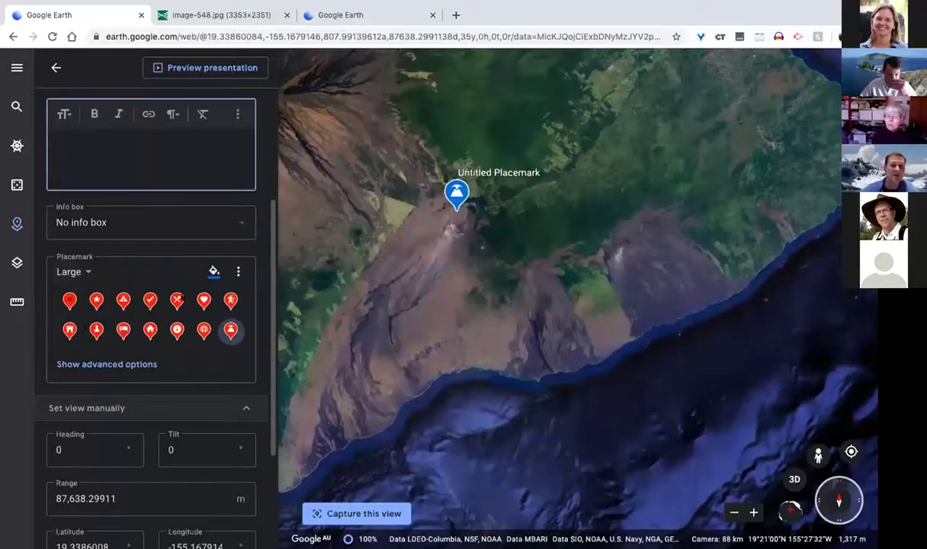
left_click(214, 271)
left_click(211, 267)
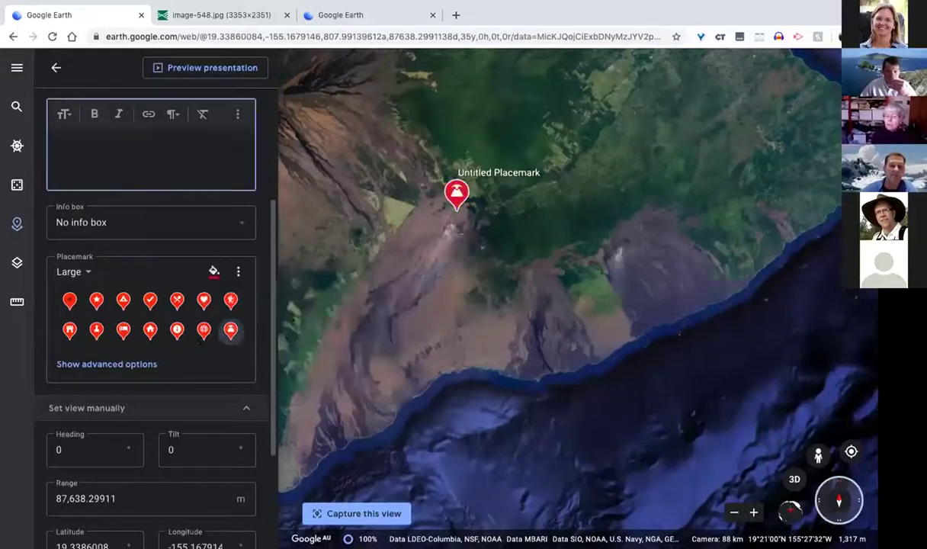
Step: Capture a tilted 3D view of the island as the placemark's view and return to the project overview
scroll(152, 343, "down", 2)
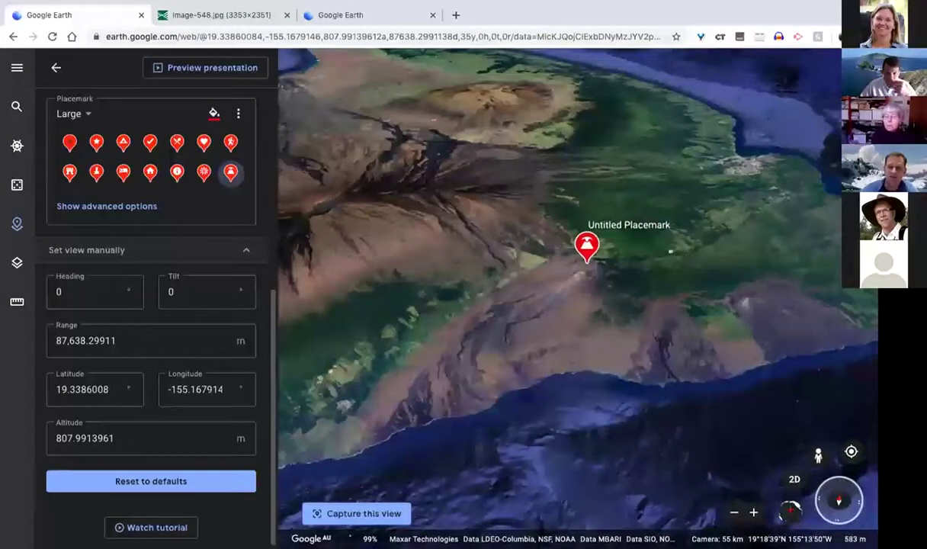
left_click(367, 514)
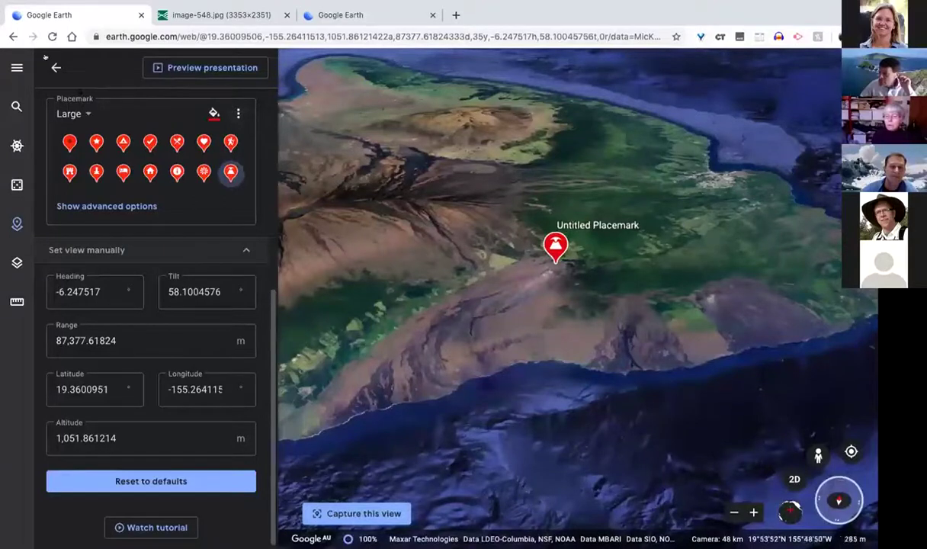
scroll(350, 164, "up", 5)
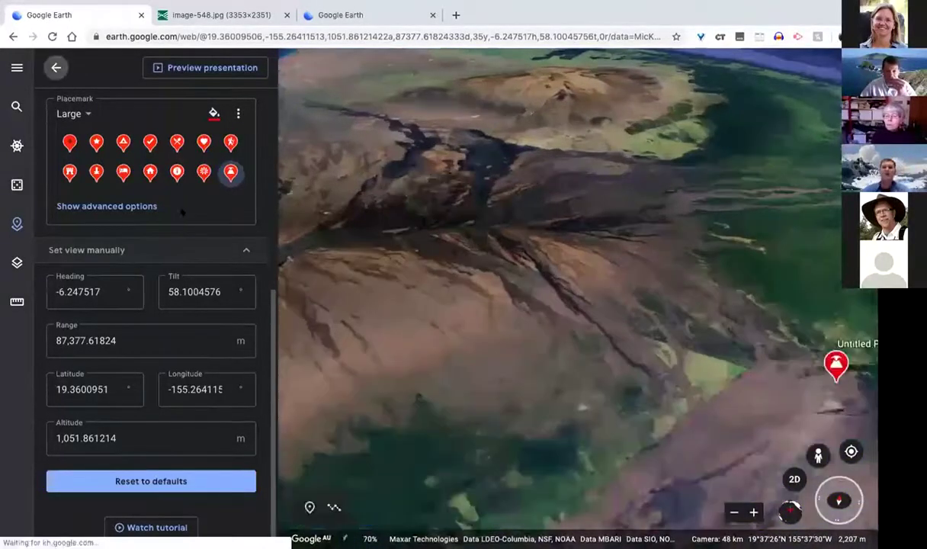
left_click(178, 211)
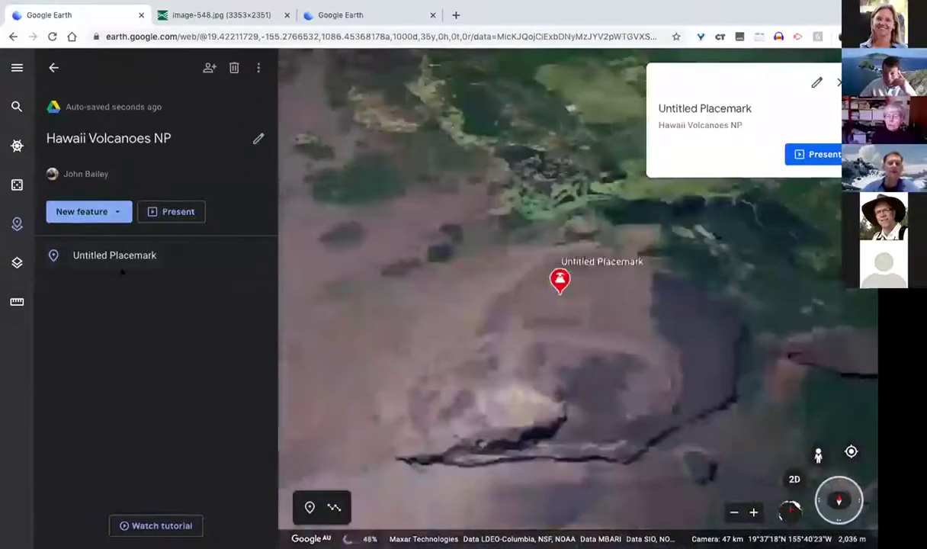
Step: Reopen the placemark, give it a large info box with the description "lkjhfvuadgvkpugdv", and preview the presentation
left_click(110, 211)
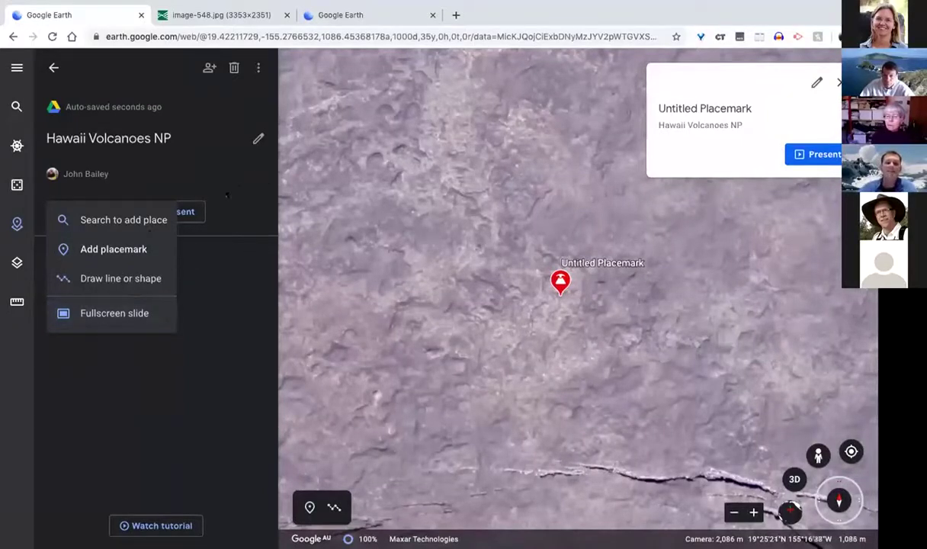
left_click(192, 251)
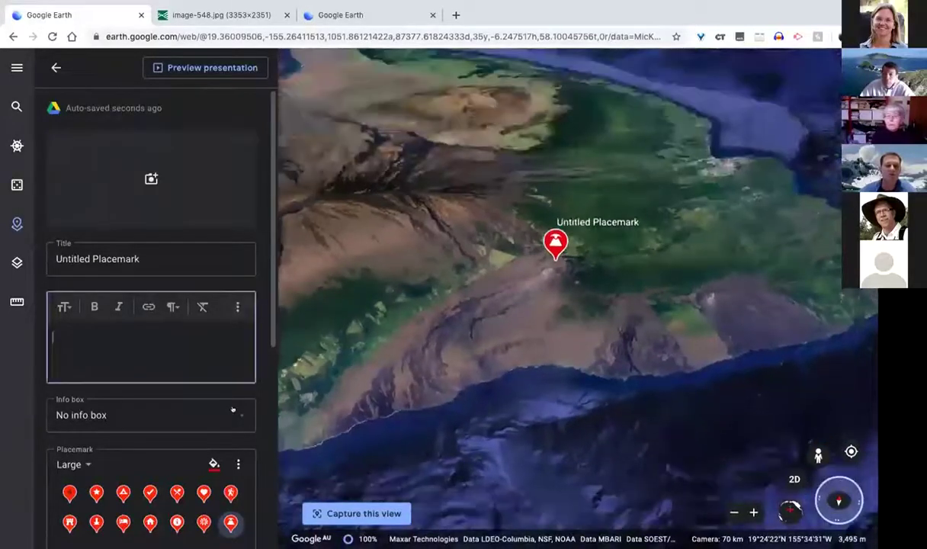
left_click(226, 416)
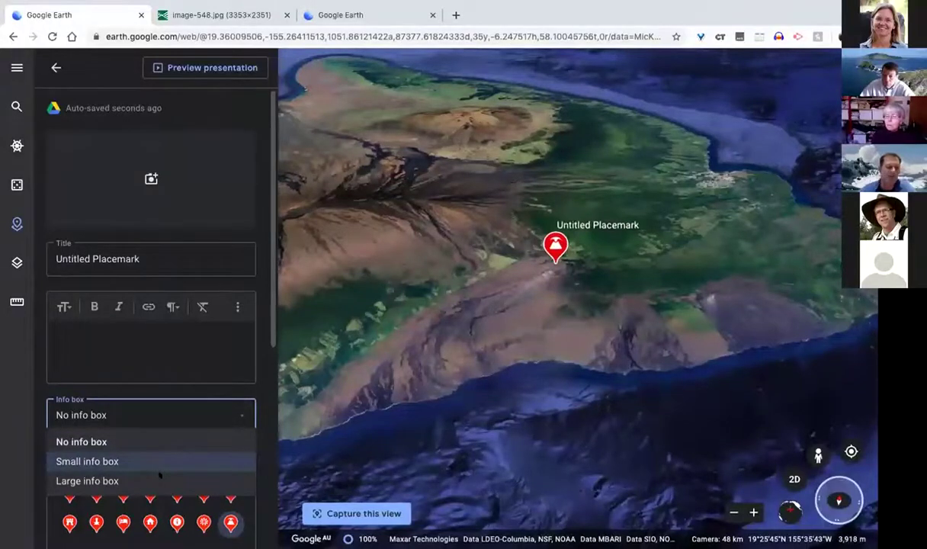
left_click(238, 305)
left_click(212, 352)
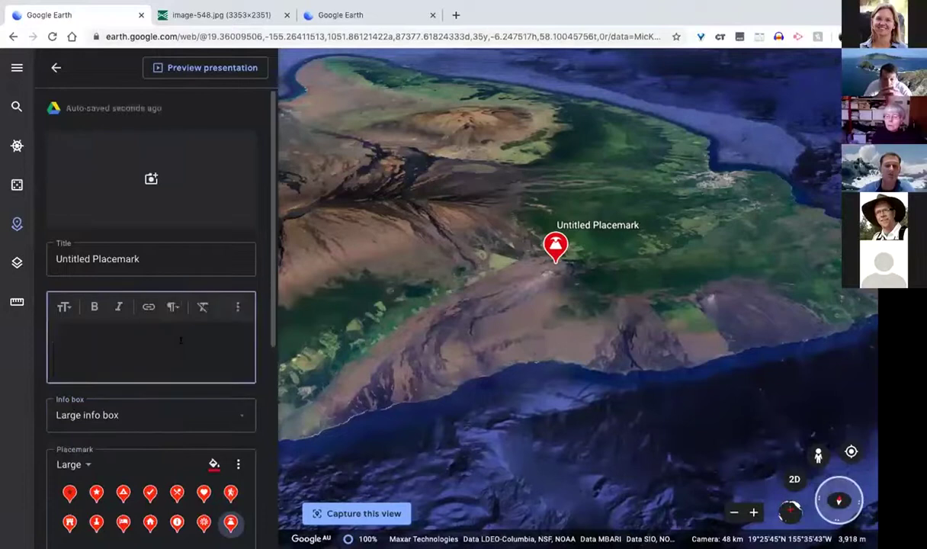
type("lkj")
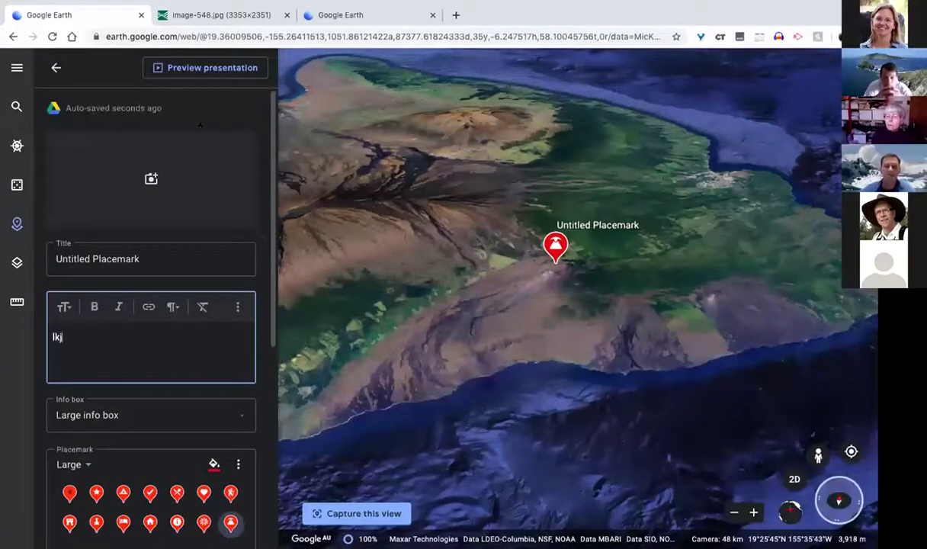
type("hfvuadgvkpugdv")
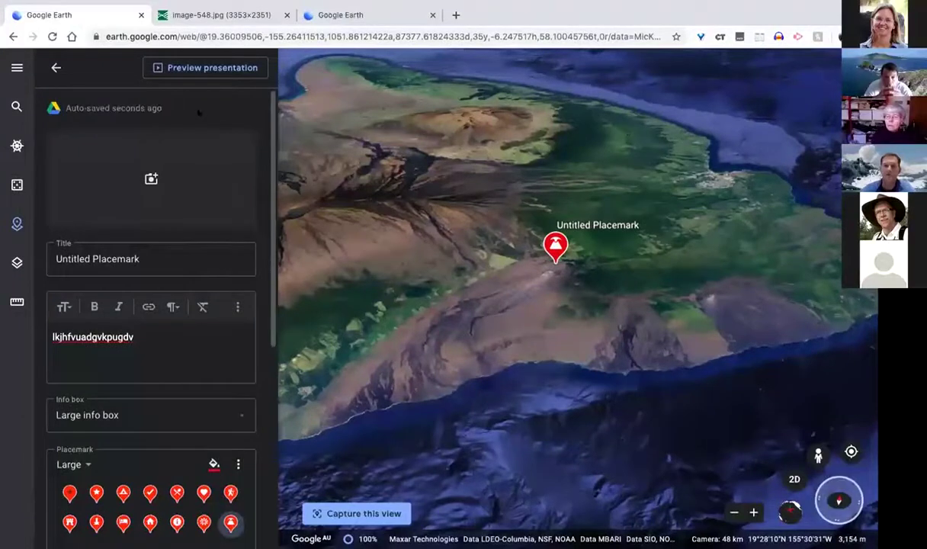
left_click(238, 68)
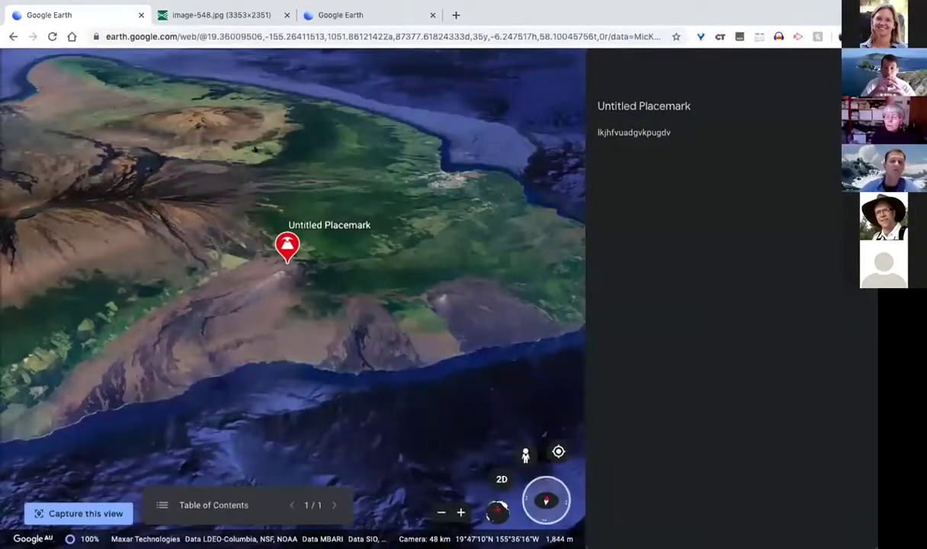
key("Escape")
Step: Add the first Google Image Search result for "kilaeua volcano" as the placemark's image
left_click(151, 180)
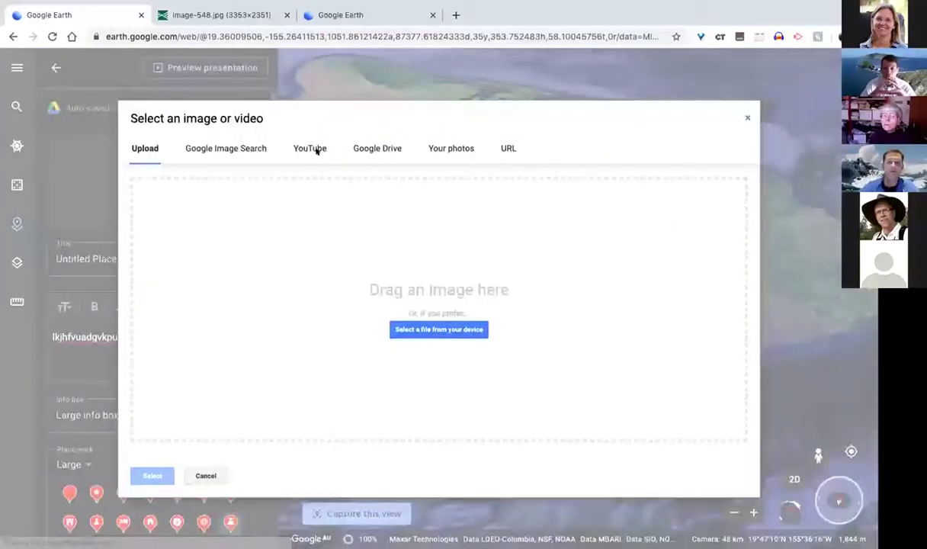
left_click(241, 148)
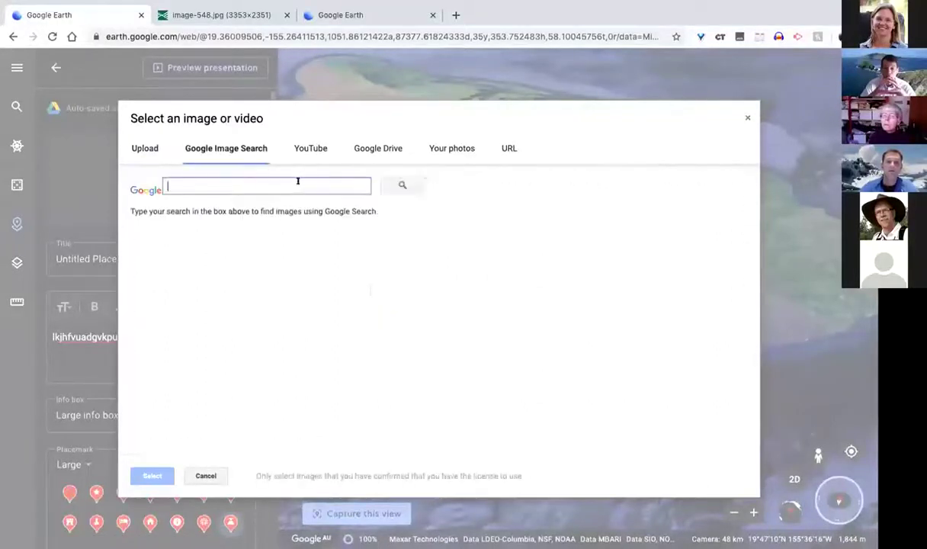
type("kilaeua volcano")
key("Return")
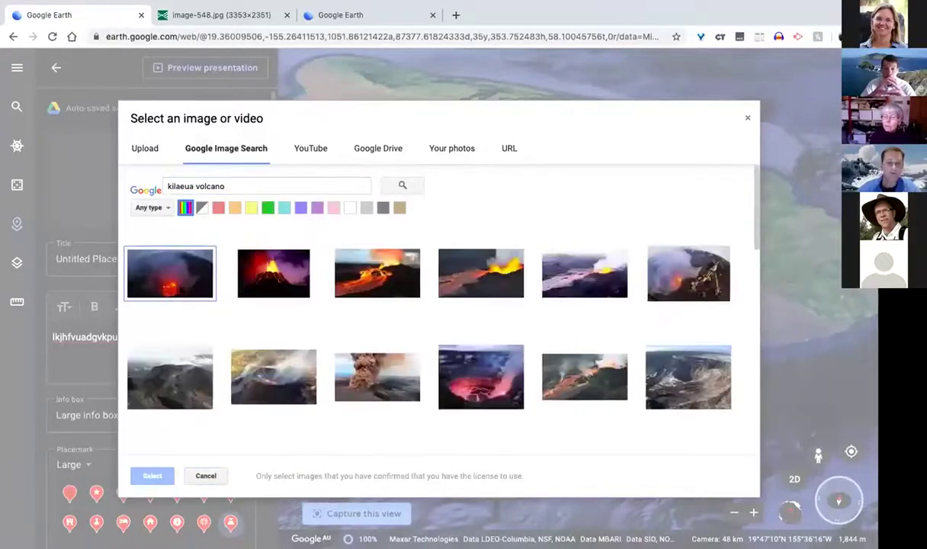
left_click(170, 273)
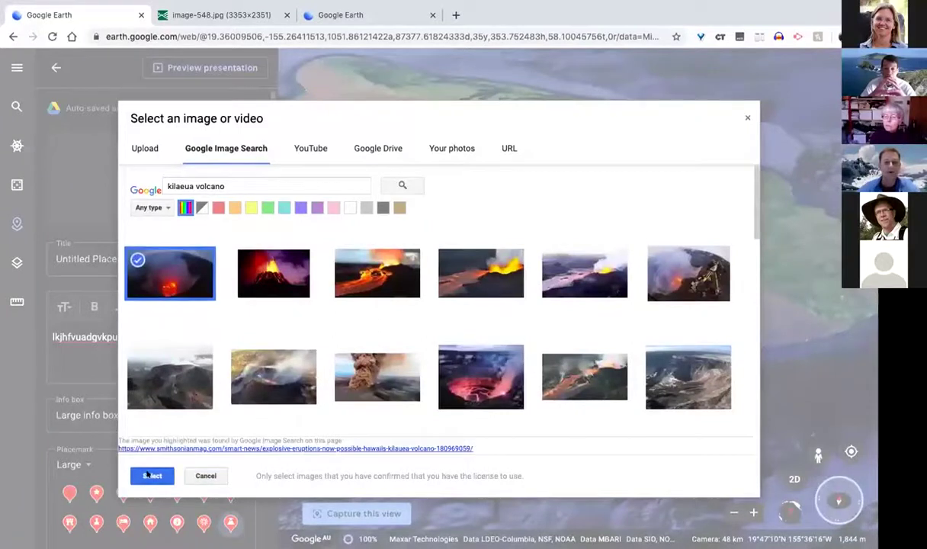
left_click(149, 475)
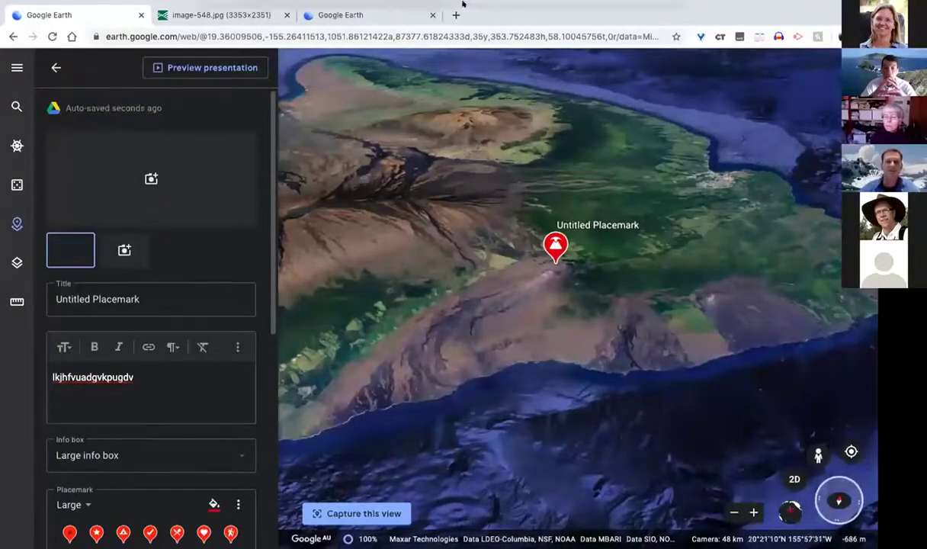
Step: Preview the presentation with the added volcano image and return to the placemark editor
mouse_move(462, 5)
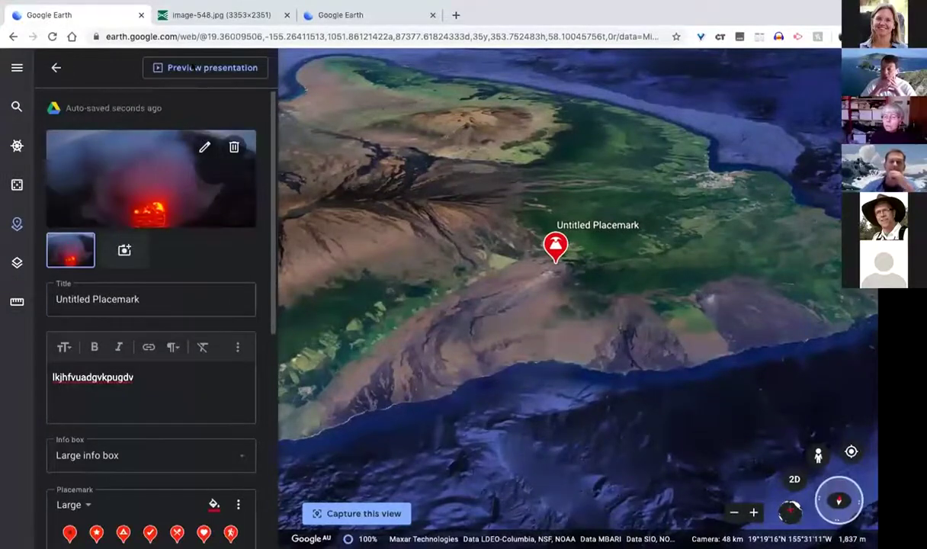
left_click(196, 67)
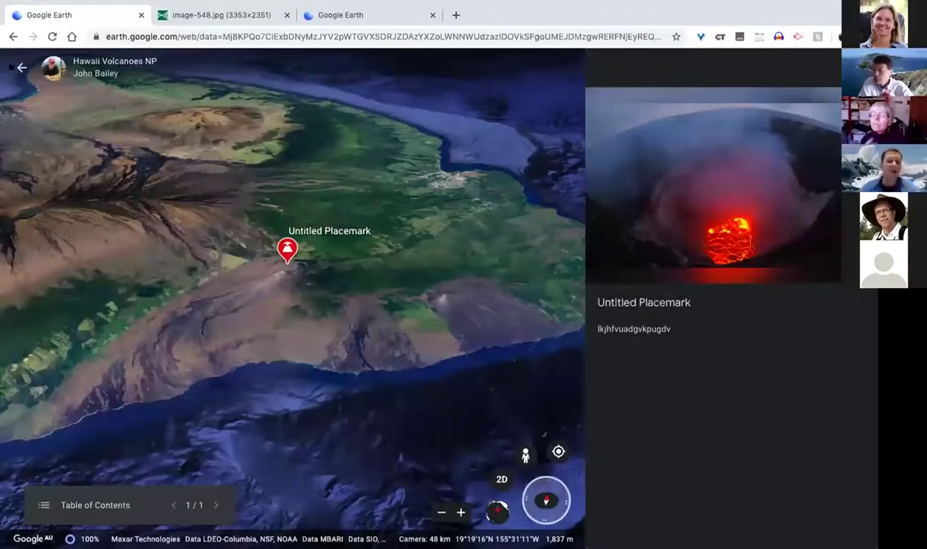
left_click(12, 66)
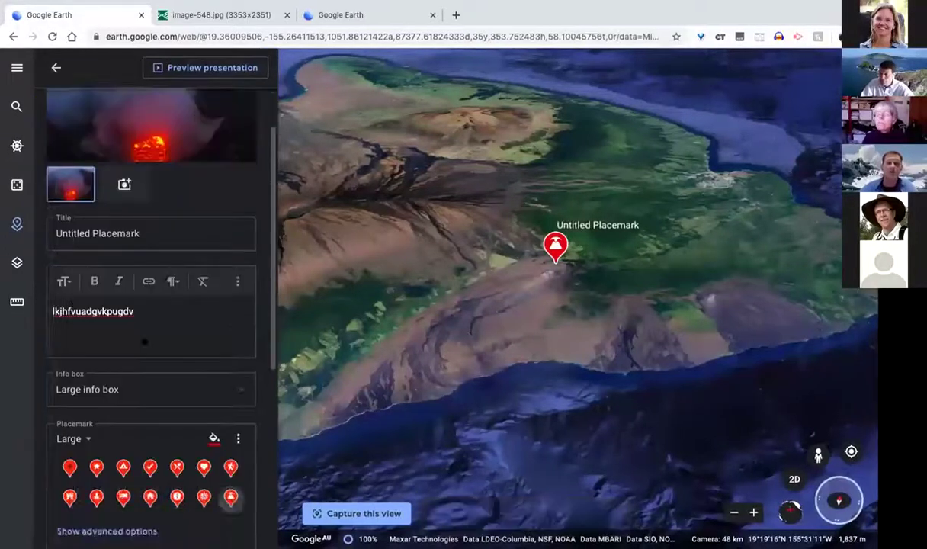
Step: Examine the Create Link options for the placemark's description text and close them without adding a link
double_click(91, 376)
left_click(149, 346)
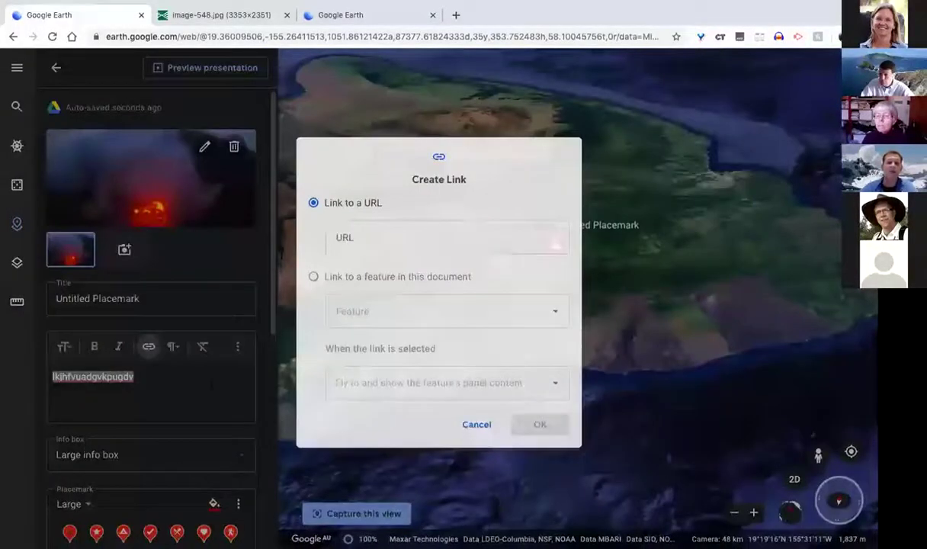
left_click(476, 424)
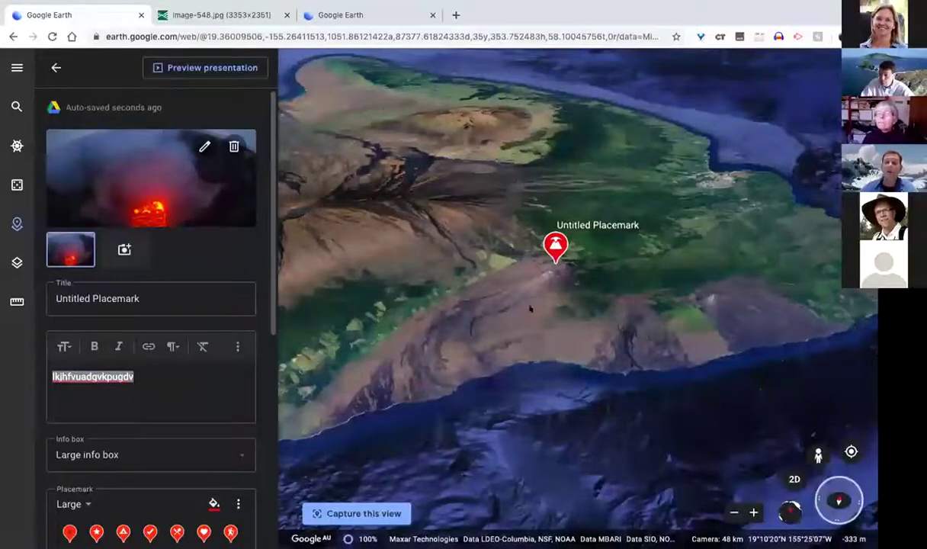
key("ctrl+k")
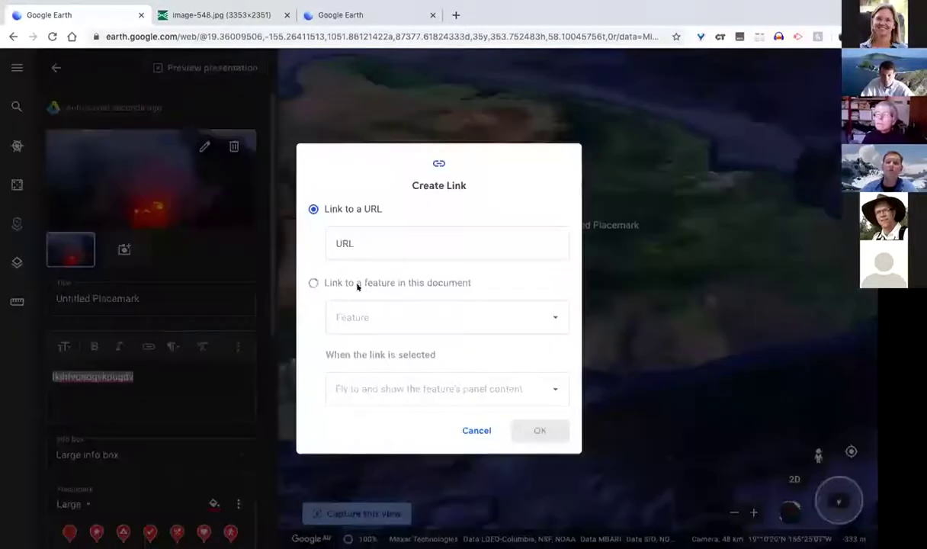
left_click(415, 230)
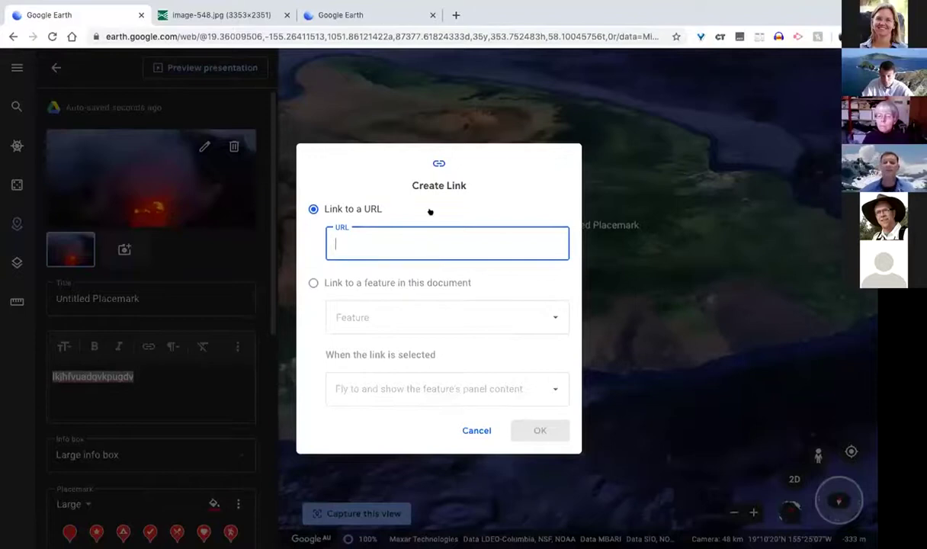
left_click(482, 428)
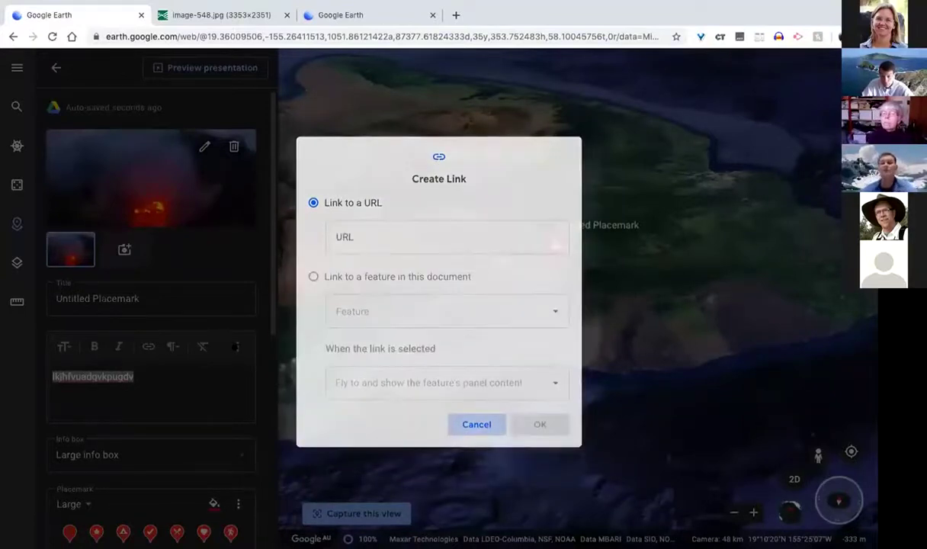
left_click(476, 424)
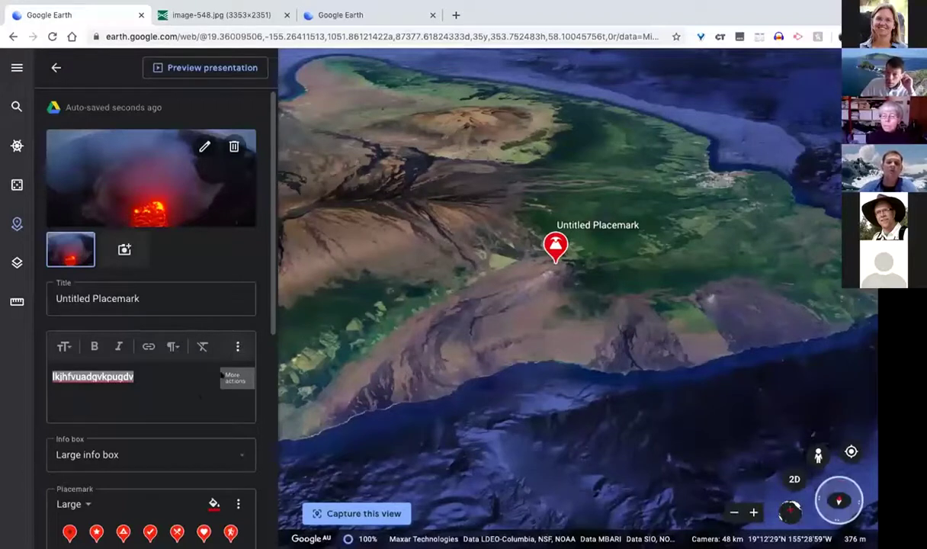
Step: Switch the untitled placemark's description from the large info box template to custom HTML editing
left_click(158, 448)
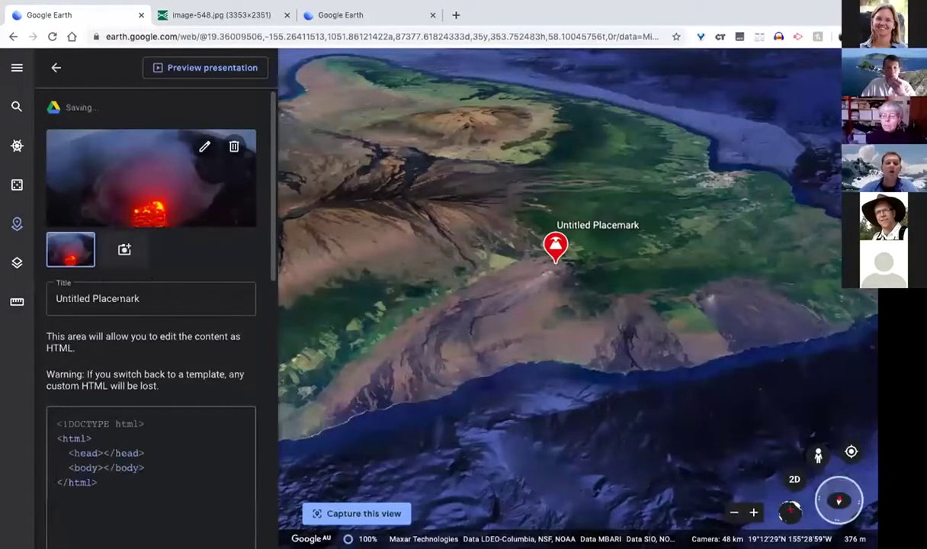
scroll(103, 281, "down", 3)
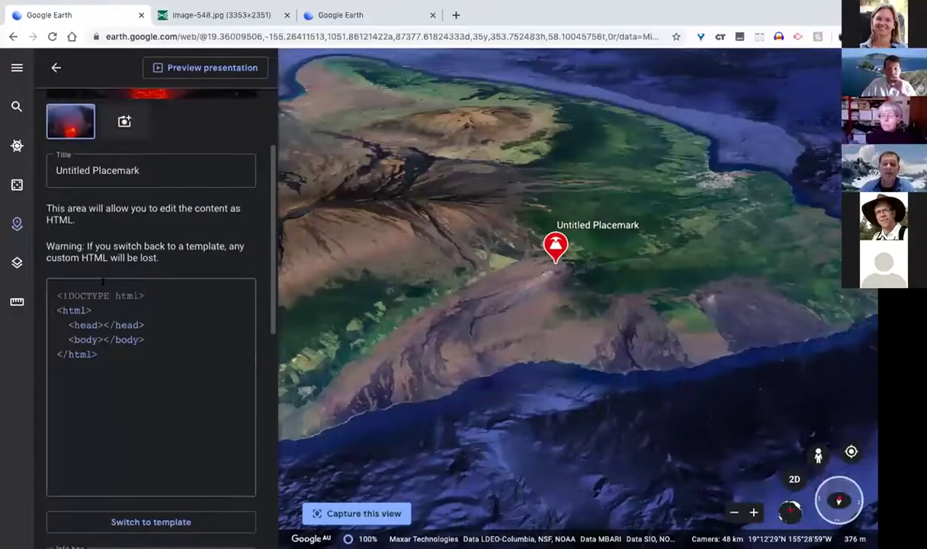
scroll(103, 281, "down", 1)
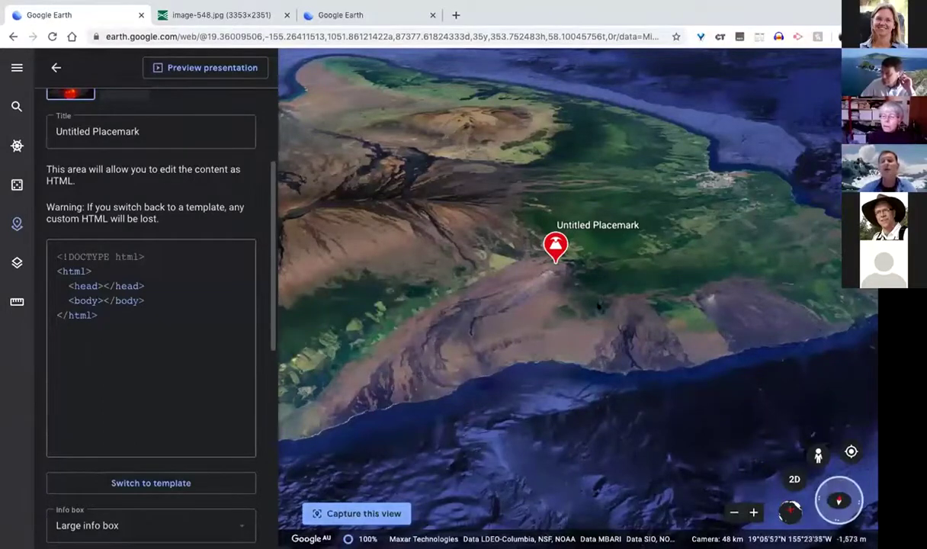
Step: Enter Street View beside the volcano placemark, face along the forest road and capture this as the placemark's view
left_click(817, 455)
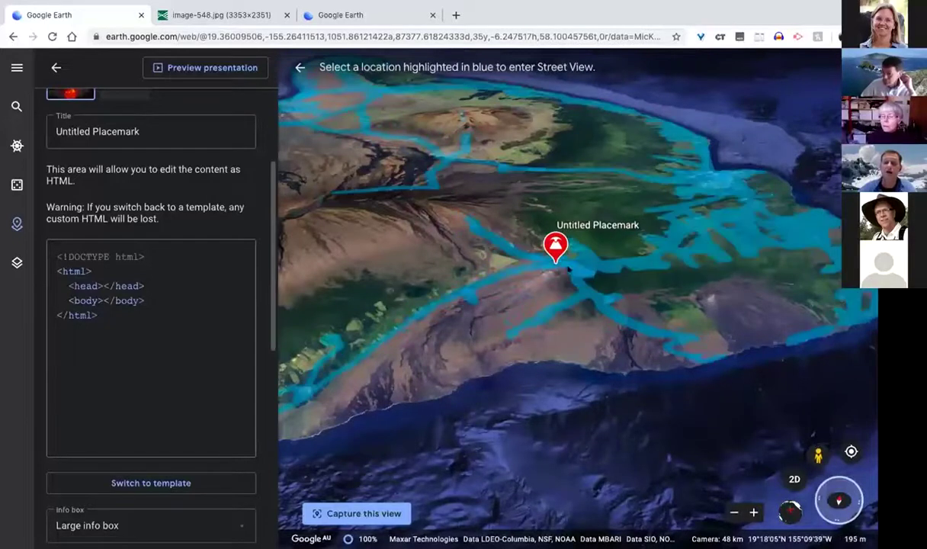
left_click(564, 264)
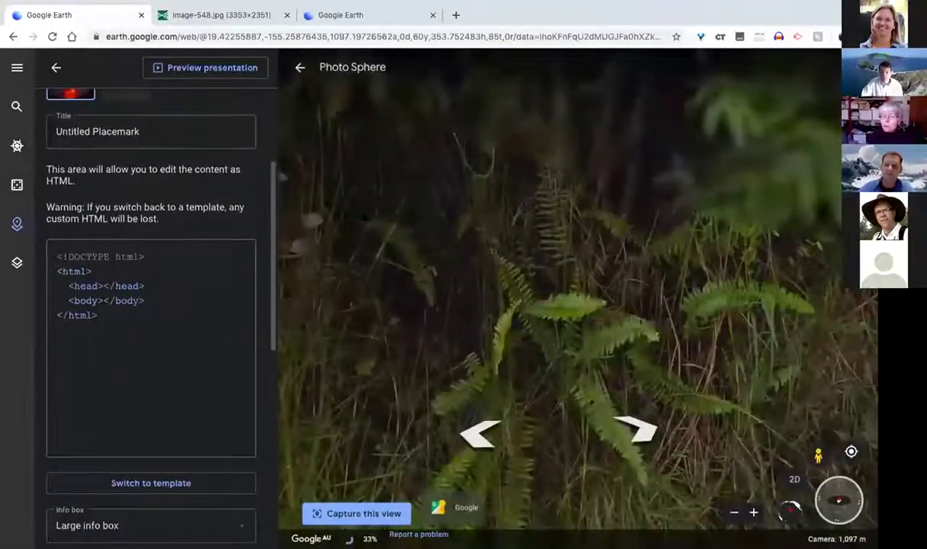
left_click_drag(600, 218, 533, 182)
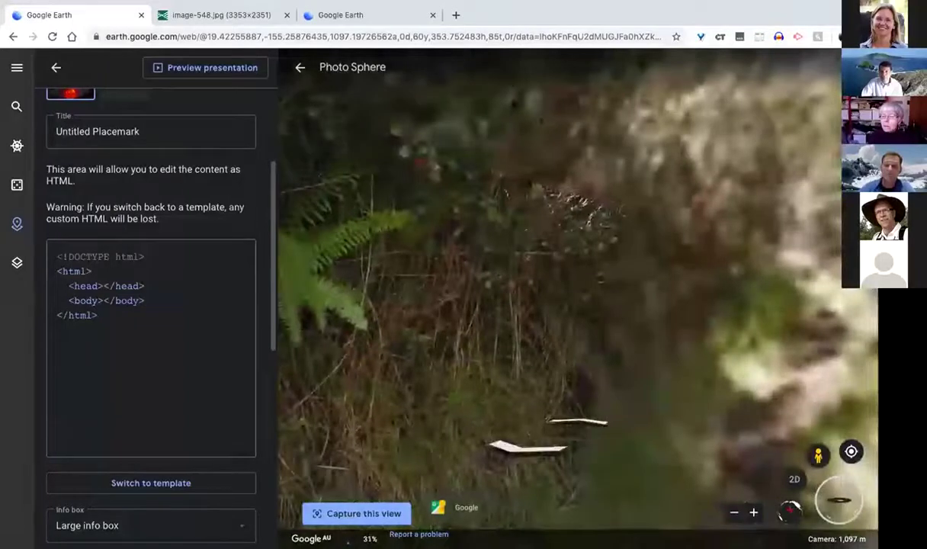
left_click_drag(636, 192, 411, 292)
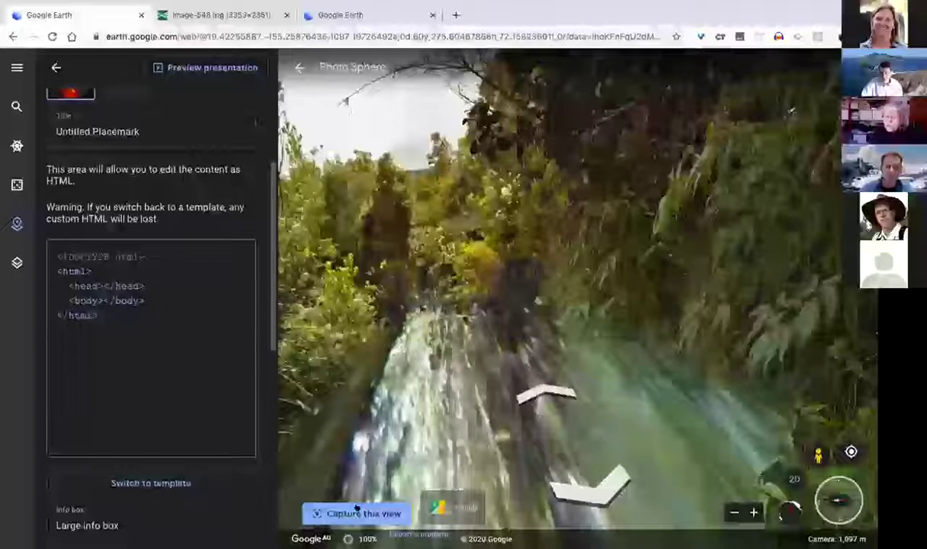
left_click(363, 513)
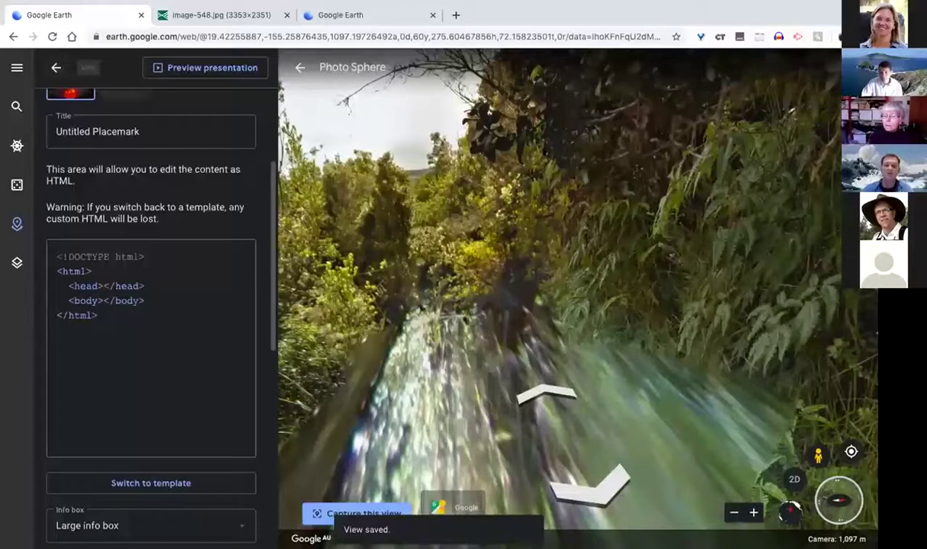
Step: Preview the presentation with the captured Street View, return to the Hawaii Volcanoes NP project and open and dismiss its sharing dialog
left_click(200, 67)
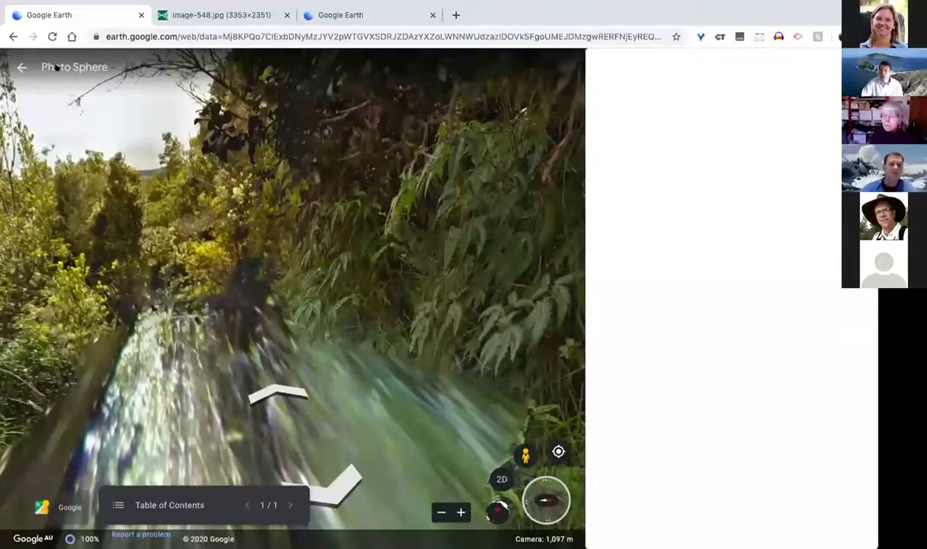
key("Escape")
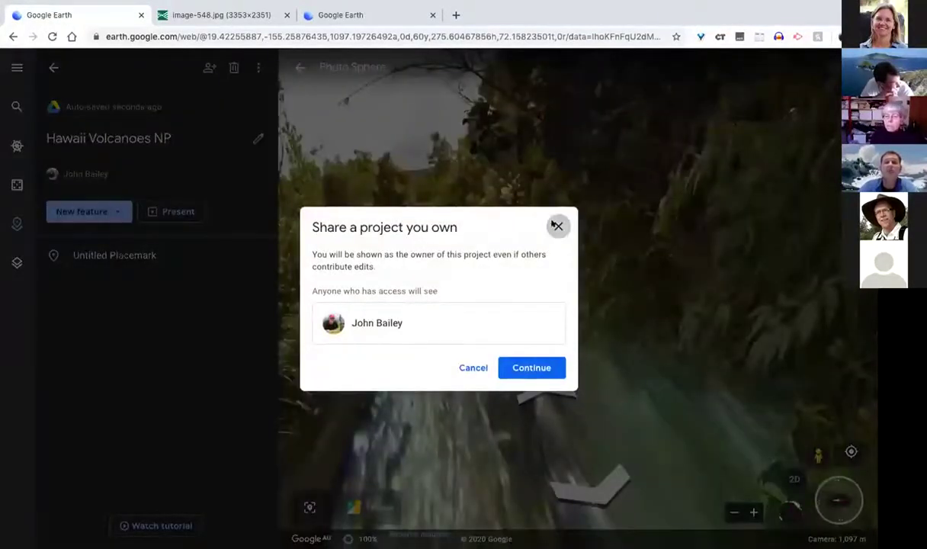
left_click(556, 225)
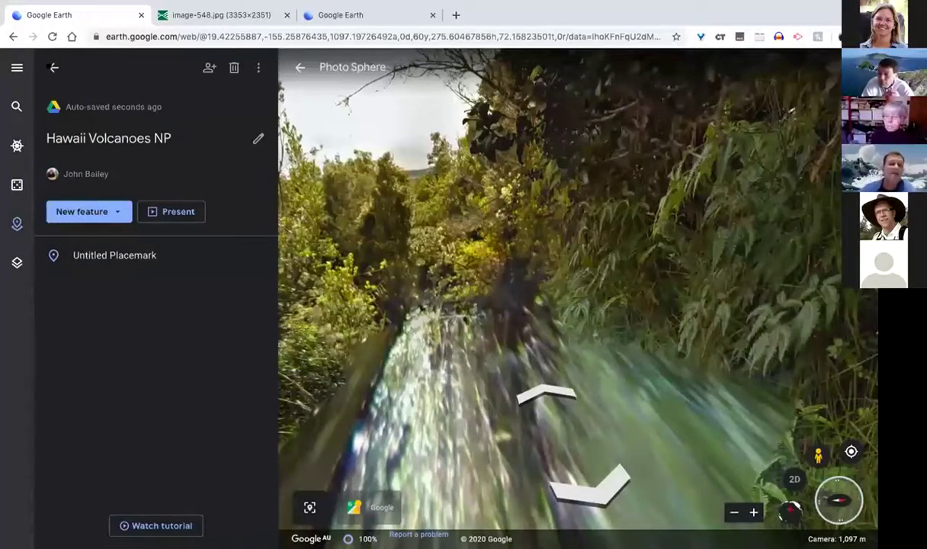
Step: Return to the project list and examine the options for creating projects and importing KML files
left_click(53, 67)
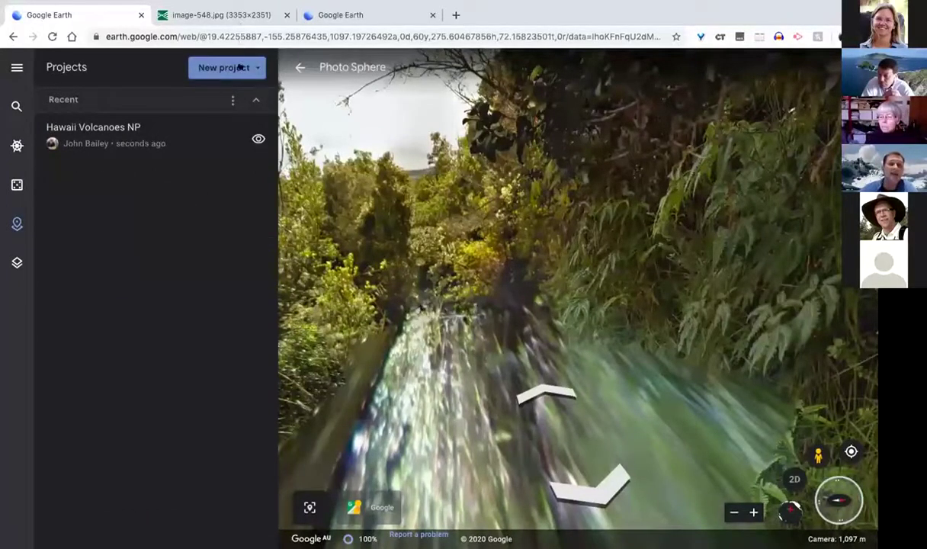
left_click(240, 67)
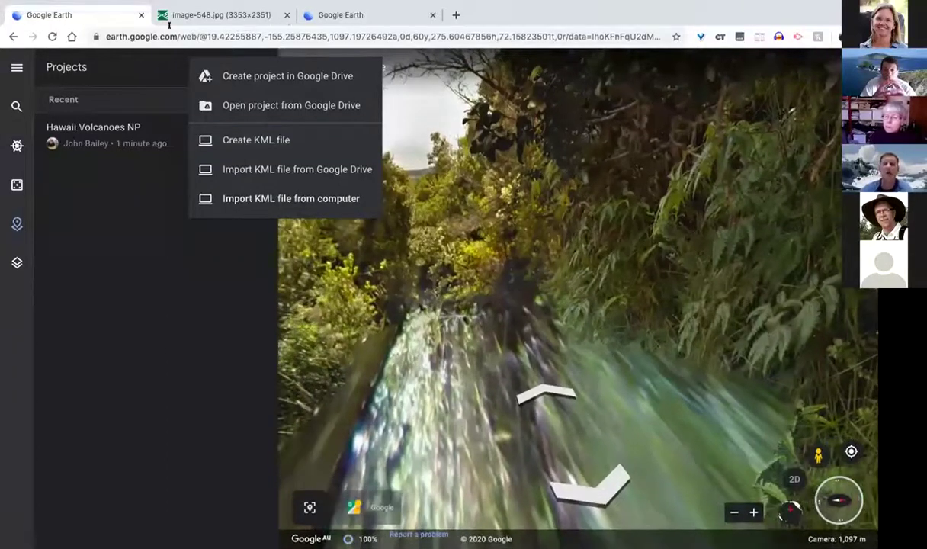
left_click(164, 25)
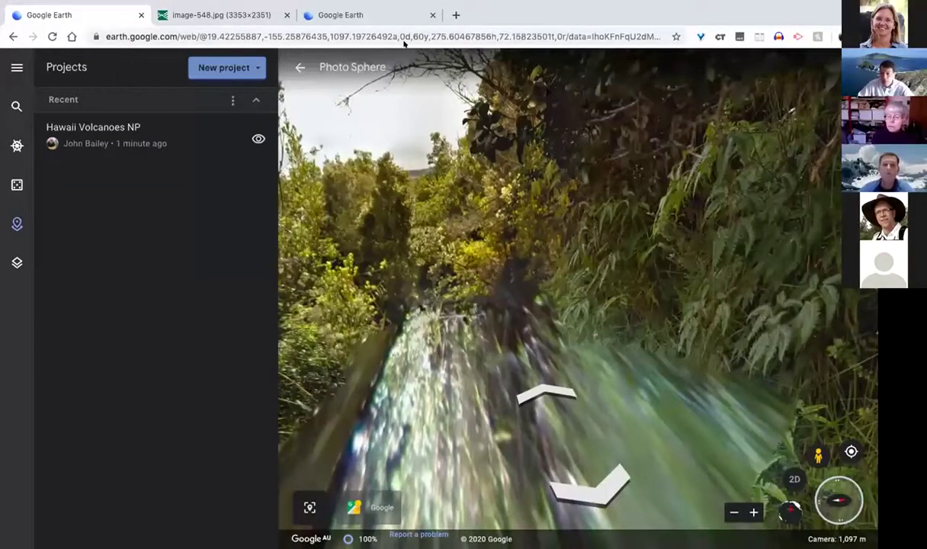
Step: Switch to the full-screen NAGT webinar slides
key("ctrl+Up")
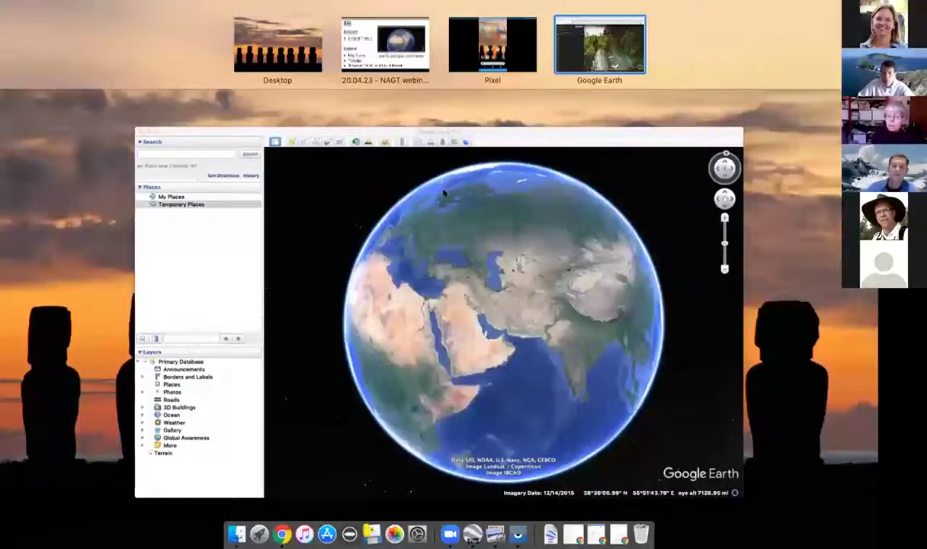
left_click(385, 45)
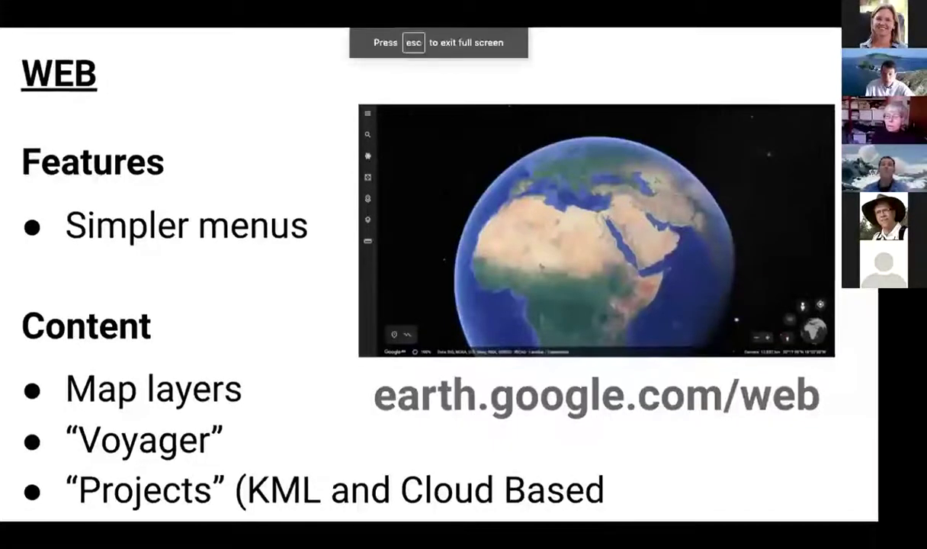
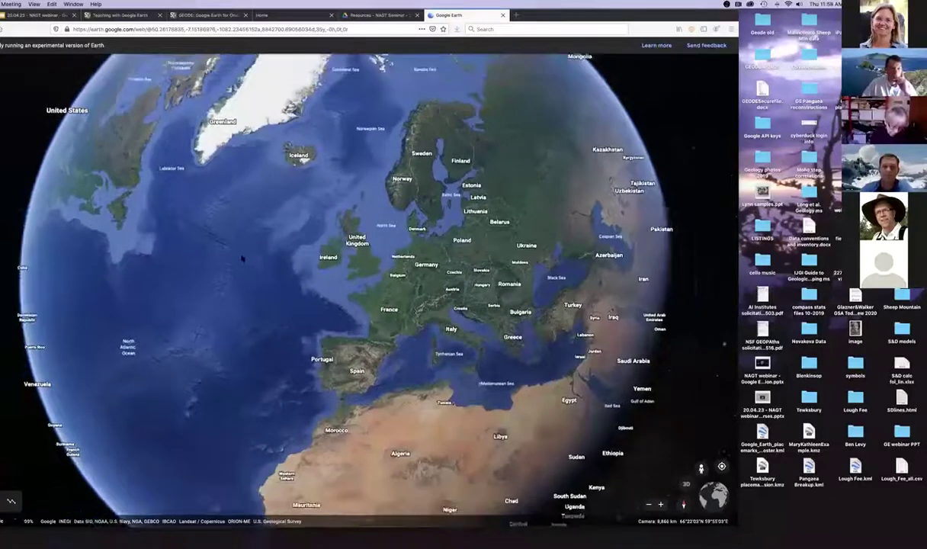
Step: Import the Lough Fee.kml file from the computer's Desktop as a Google Earth project
left_click(358, 270)
left_click_drag(405, 273, 437, 270)
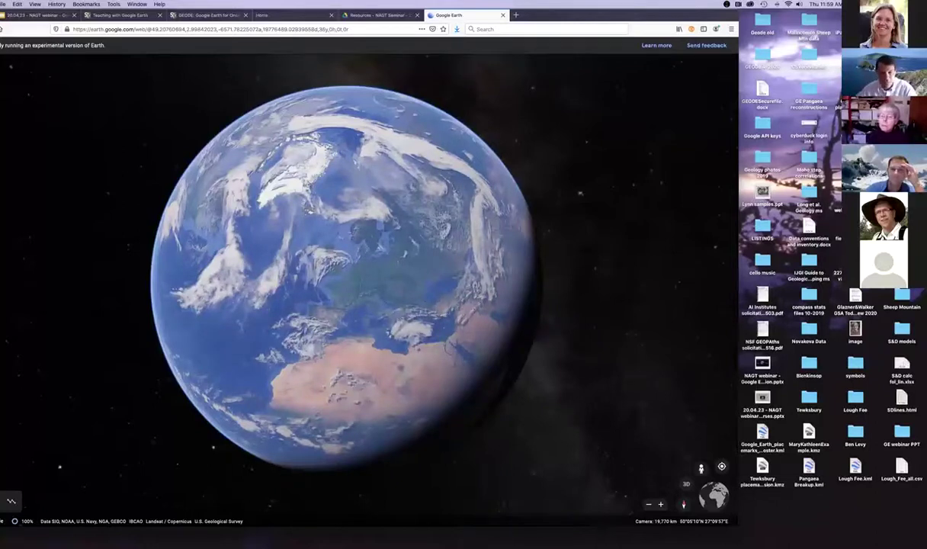
left_click(0, 145)
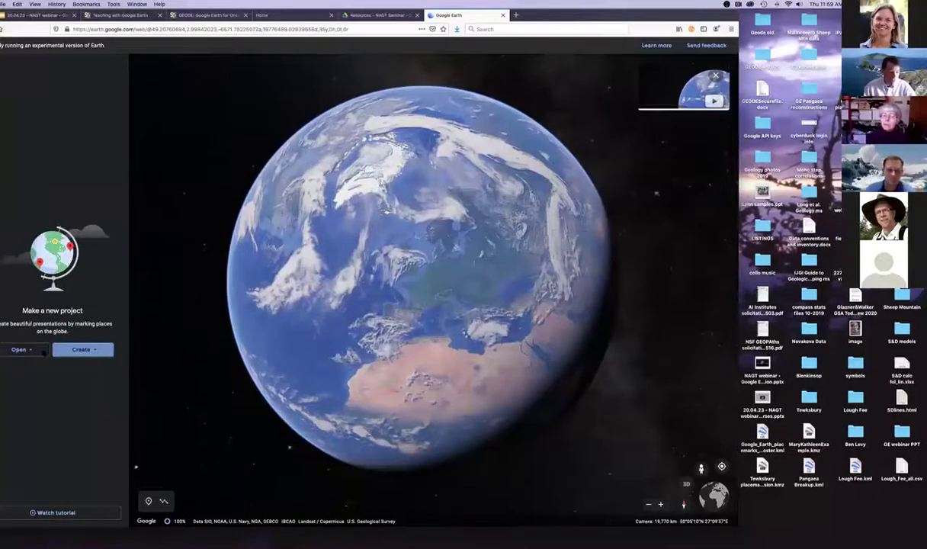
left_click(23, 349)
left_click(33, 396)
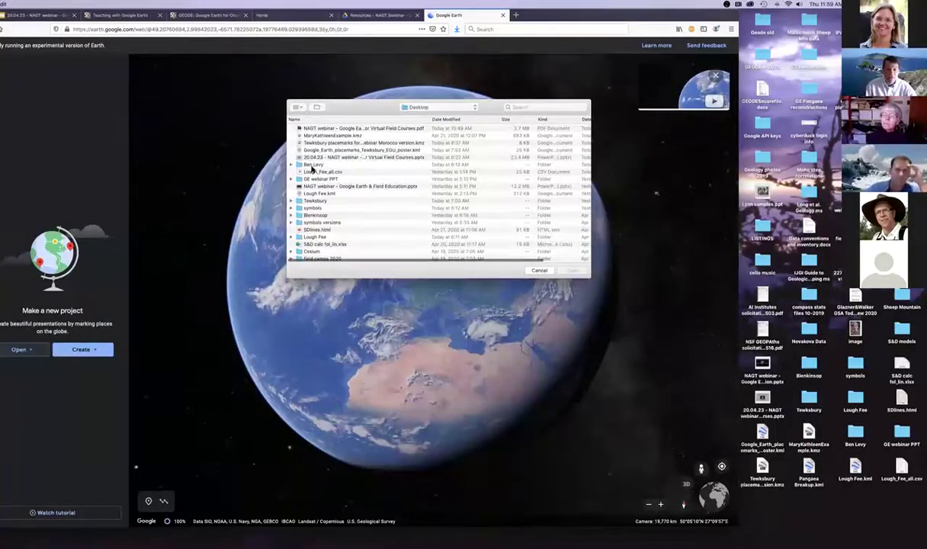
scroll(312, 167, "down", 3)
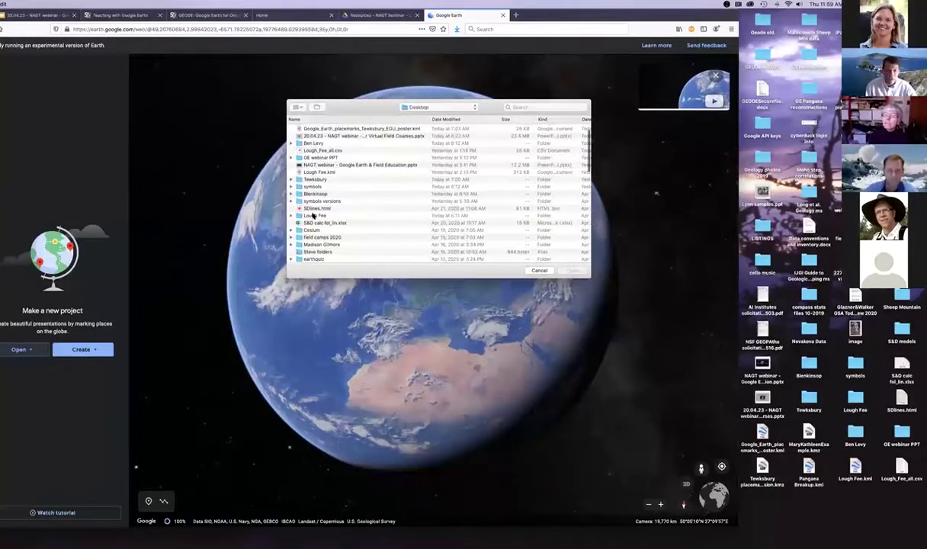
double_click(316, 172)
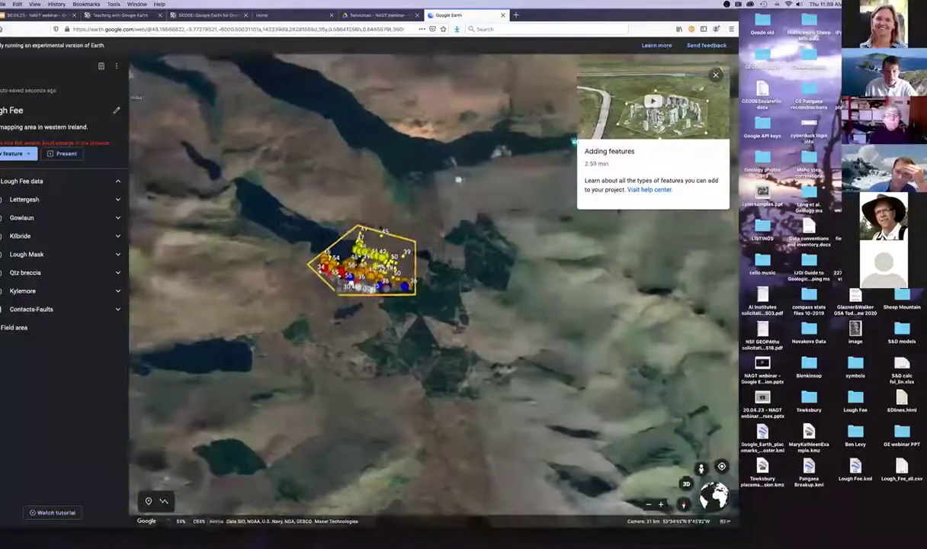
Step: Examine the Lough Fee strike and dip symbols, dismiss the Adding features tutorial and open a Gowlaun measurement's details
scroll(415, 245, "up", 8)
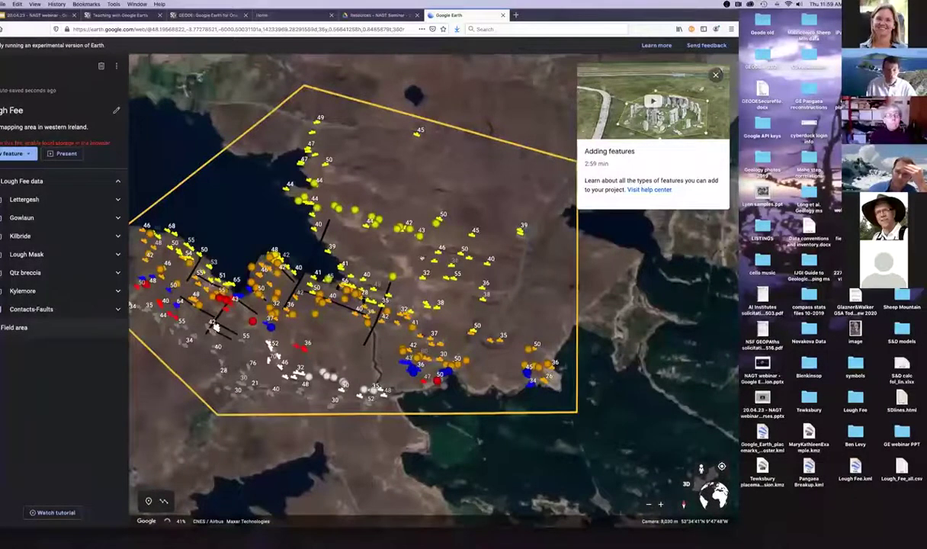
scroll(373, 283, "up", 5)
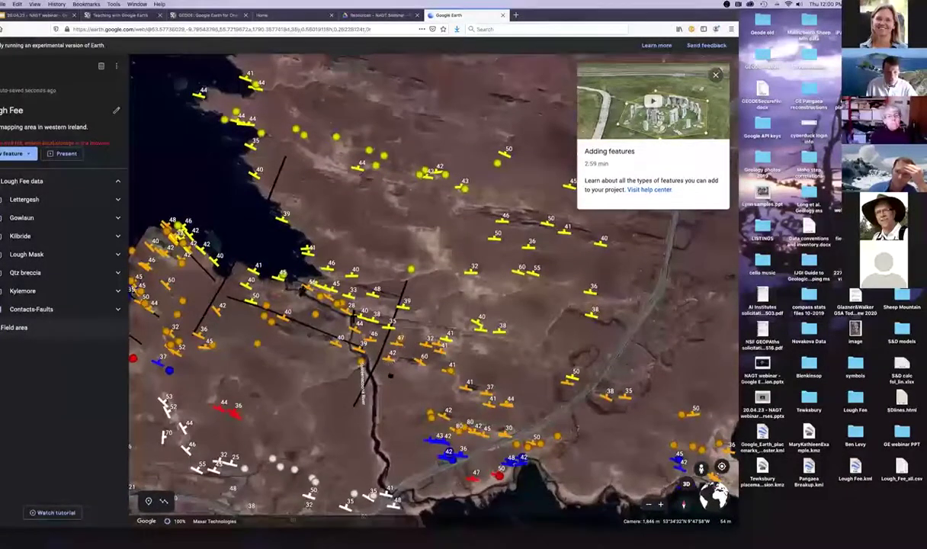
left_click_drag(307, 383, 383, 362)
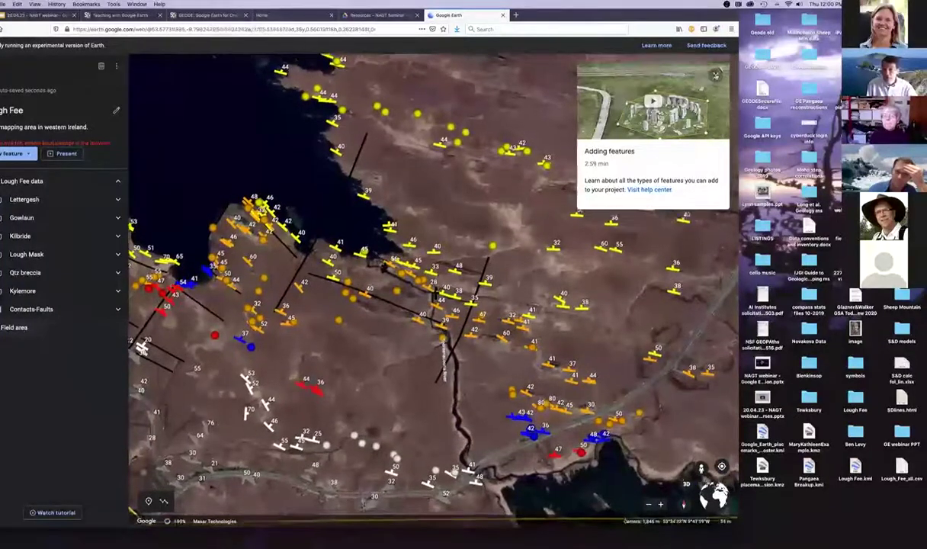
left_click(715, 74)
left_click(717, 73)
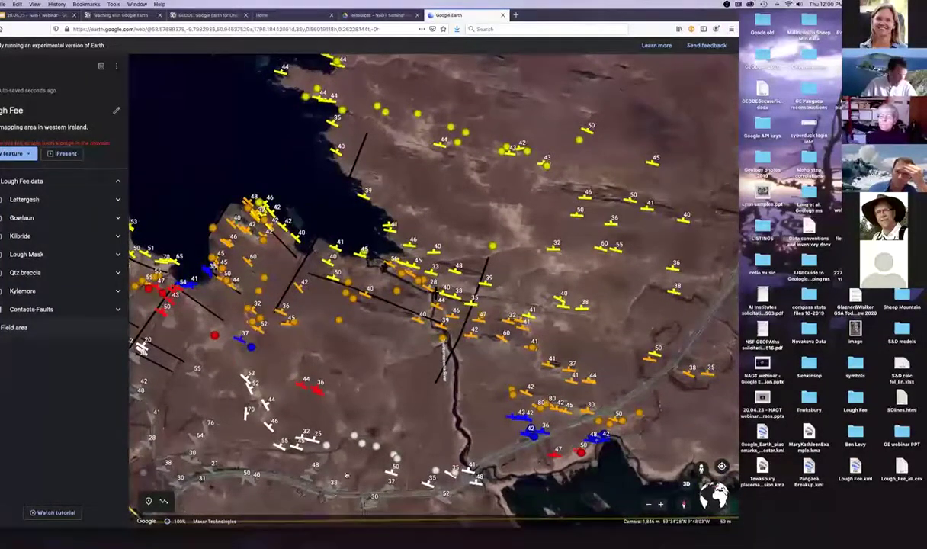
left_click_drag(522, 393, 498, 388)
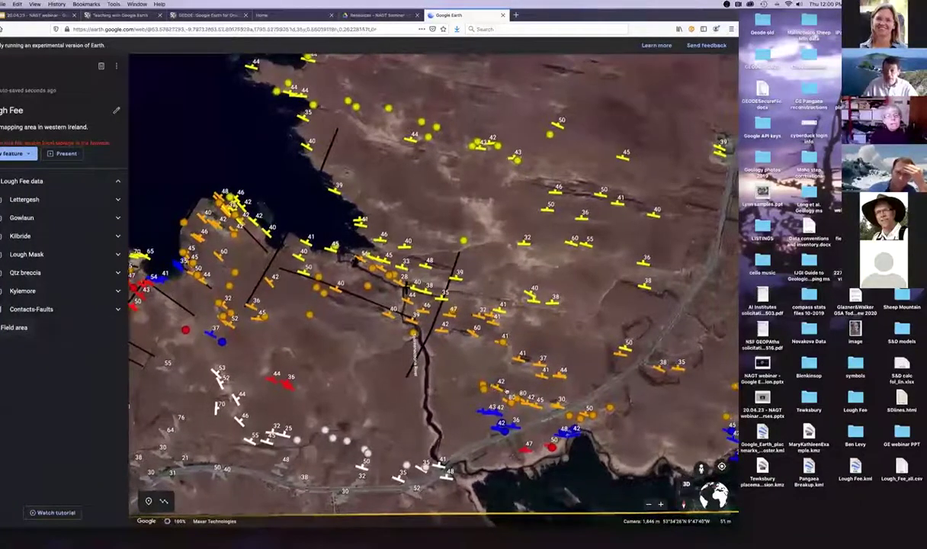
left_click(478, 388)
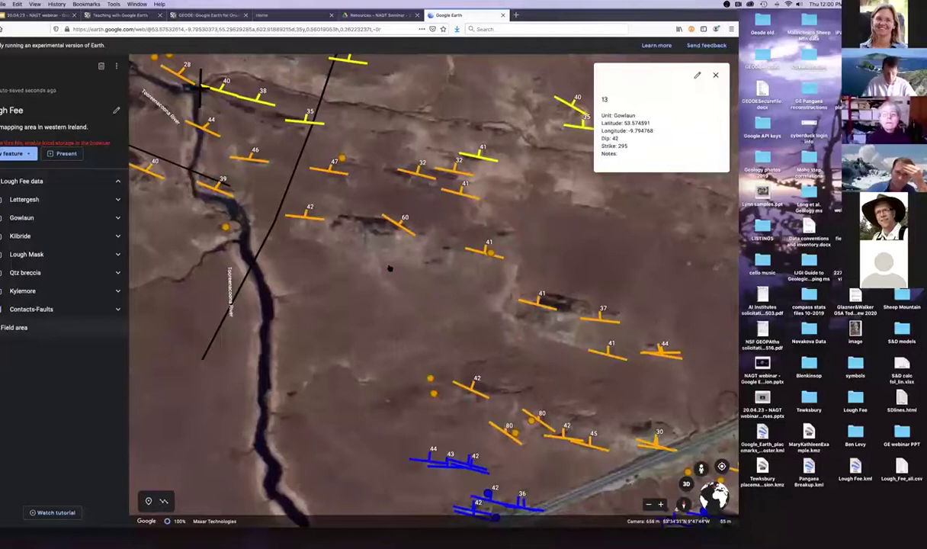
Step: Open the Field area details, inspect the mapped symbols in a tilted, rotated 3D view and close the details
left_click(15, 328)
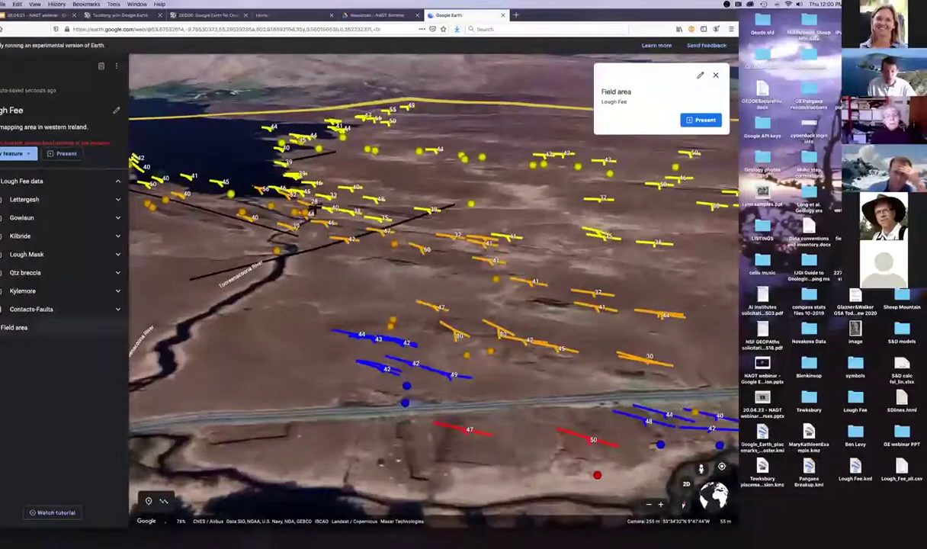
left_click_drag(457, 296, 368, 327, "shift")
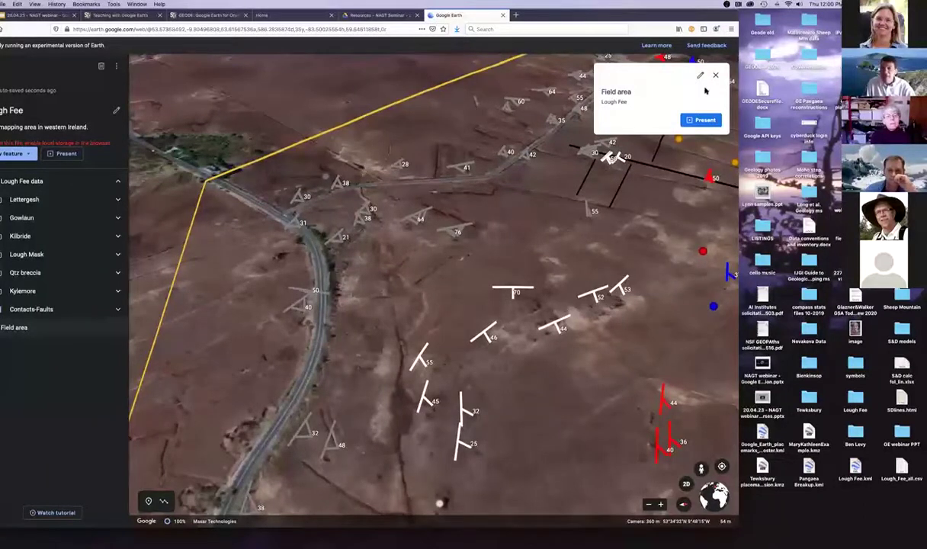
left_click_drag(440, 503, 146, 483)
left_click(500, 297)
left_click(715, 74)
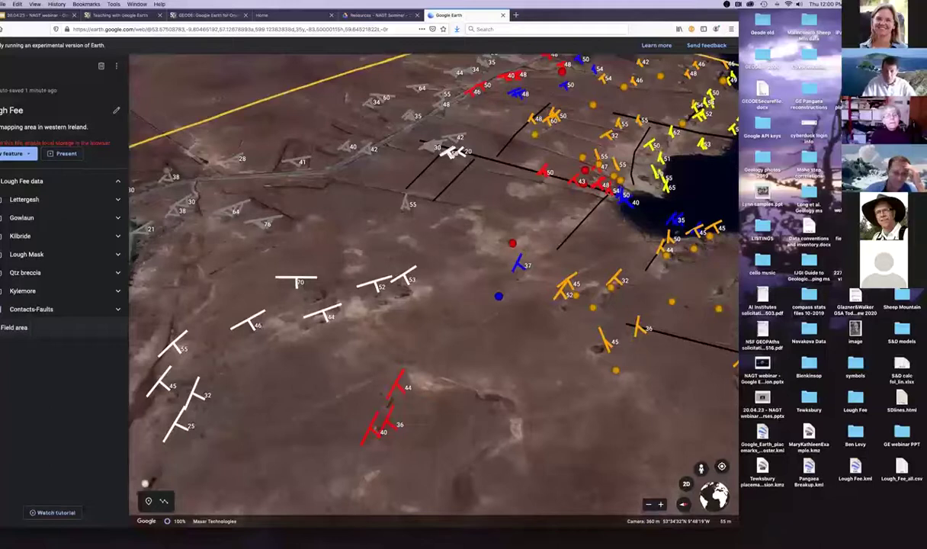
Step: Restore a top-down, north-up view and examine the western part of the Lough Fee mapping area
key("u")
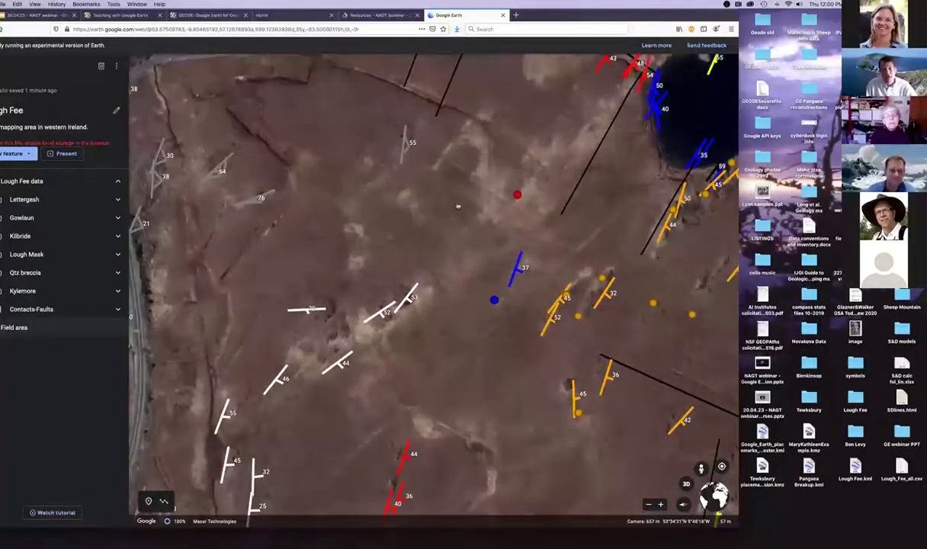
scroll(457, 206, "down", 3)
key("n")
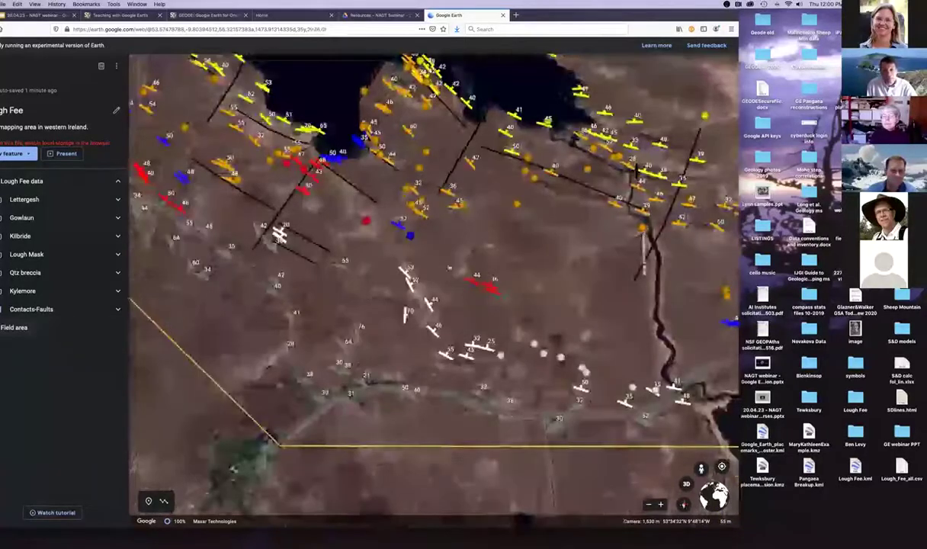
left_click_drag(276, 140, 344, 196)
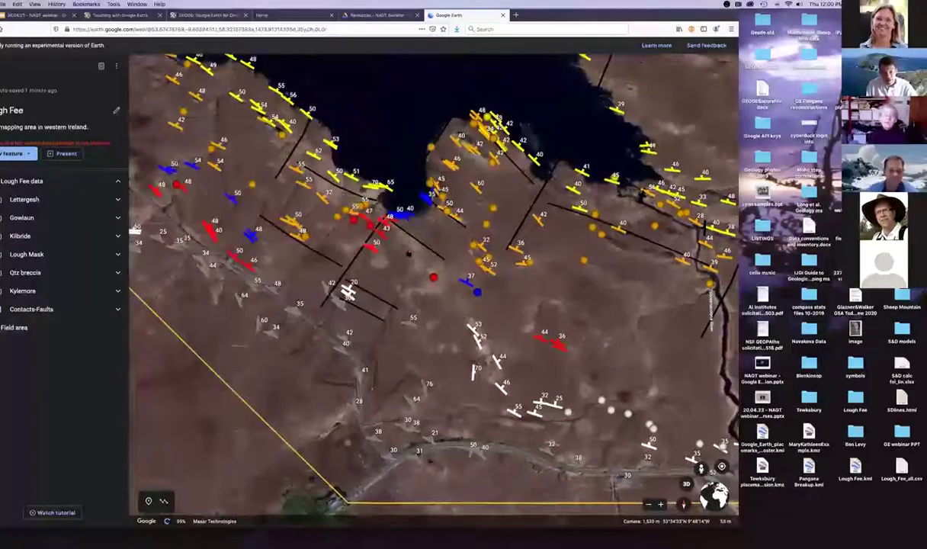
scroll(408, 253, "down", 2)
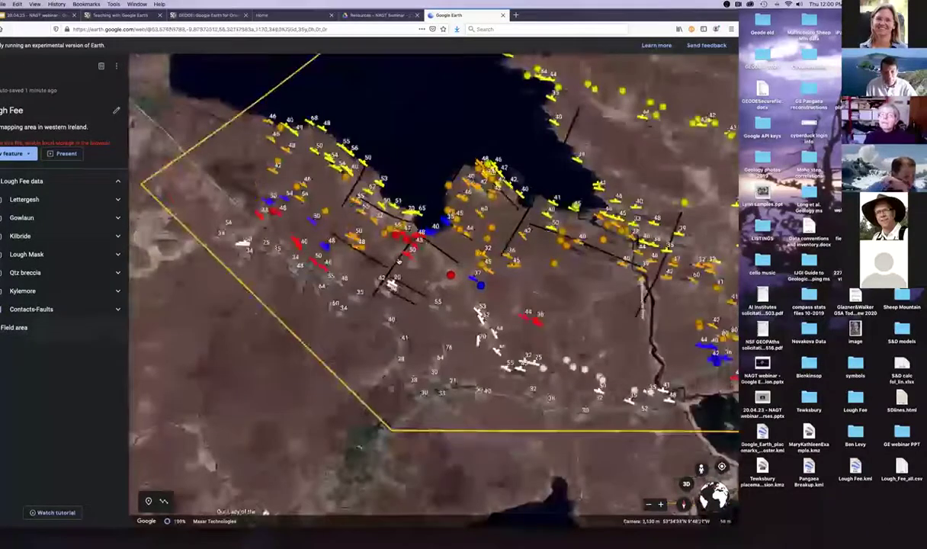
Step: Draw a closed four-sided polygon around the red Lough Mask point just south of the lake inlet, following the black fault and contact lines
left_click_drag(538, 242, 514, 290)
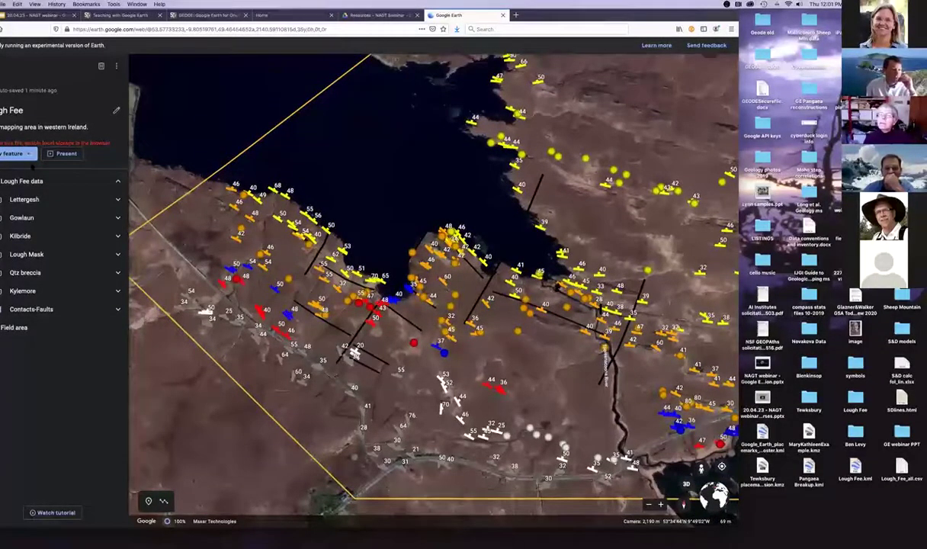
left_click(19, 155)
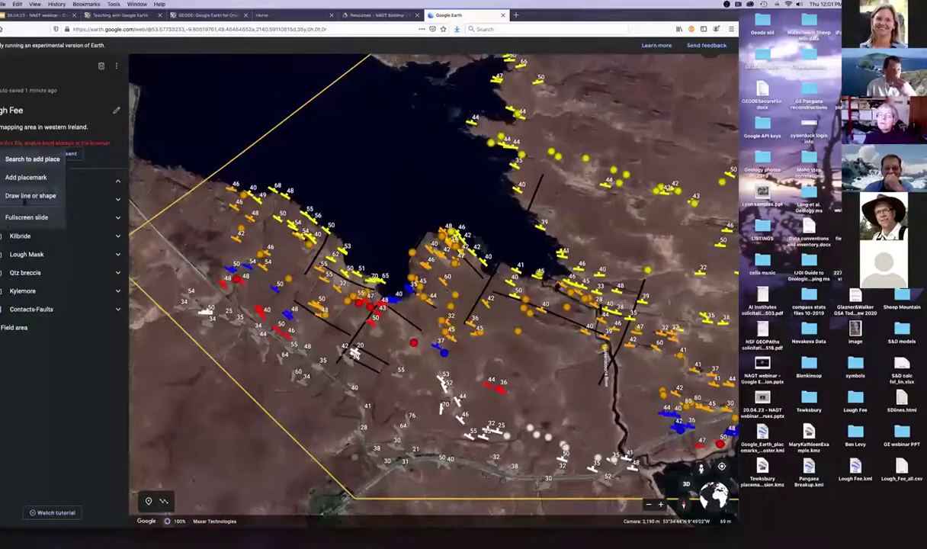
left_click(31, 195)
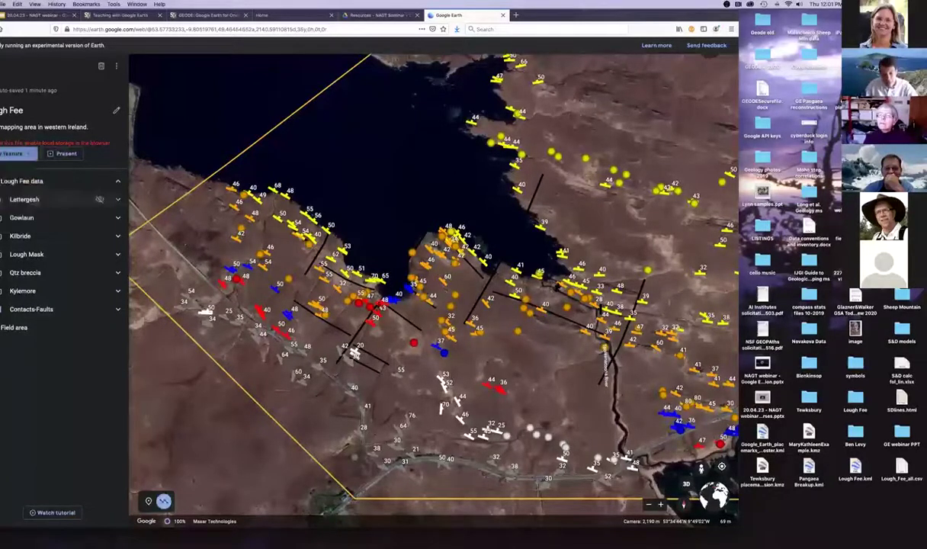
scroll(431, 341, "up", 3)
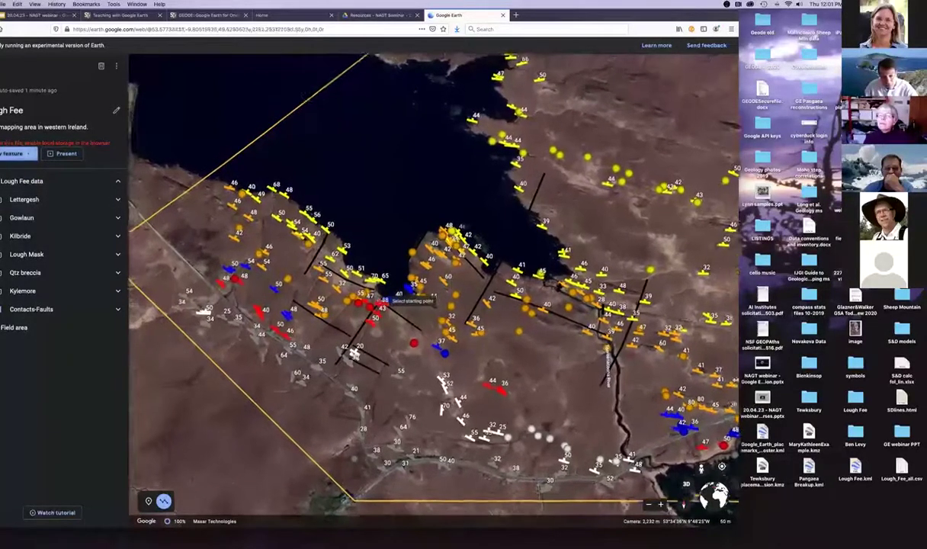
scroll(432, 341, "up", 2)
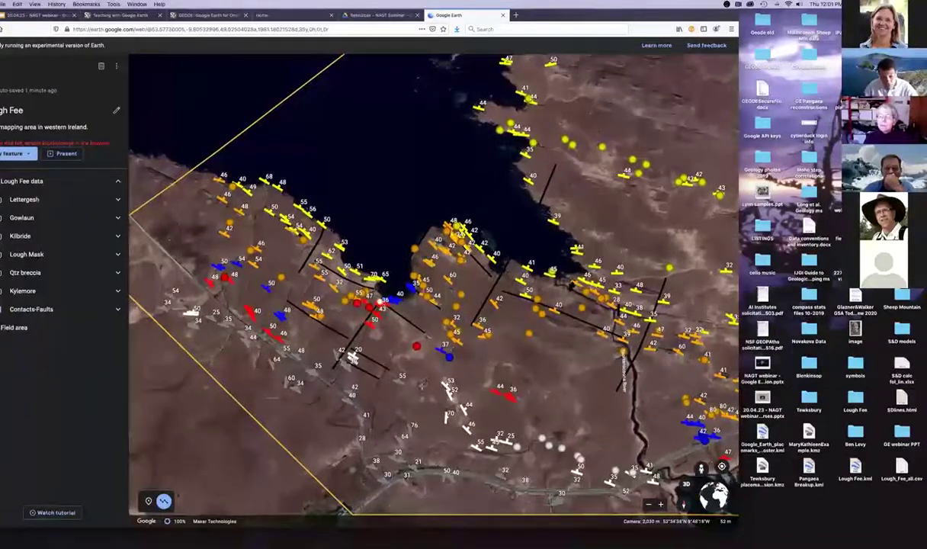
left_click(383, 300)
left_click(443, 348)
left_click(425, 381)
left_click(351, 350)
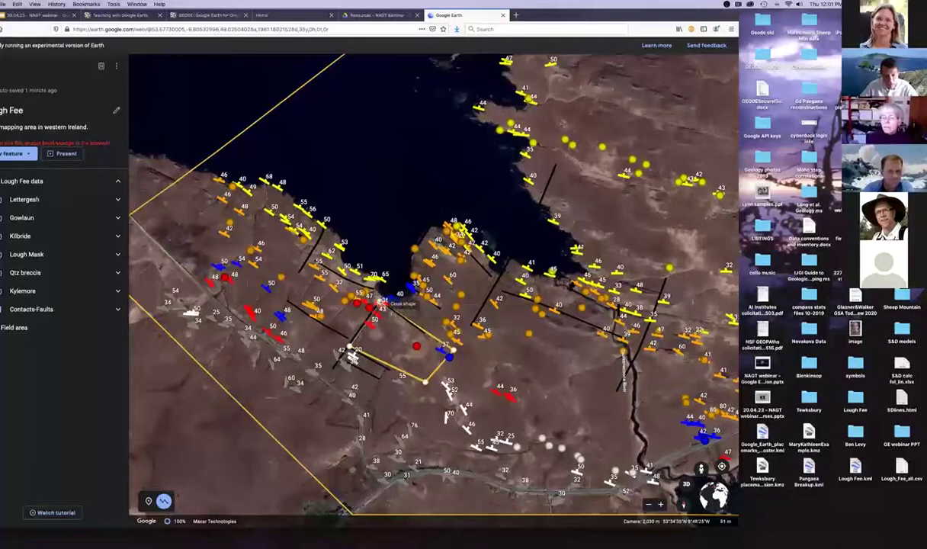
left_click(383, 301)
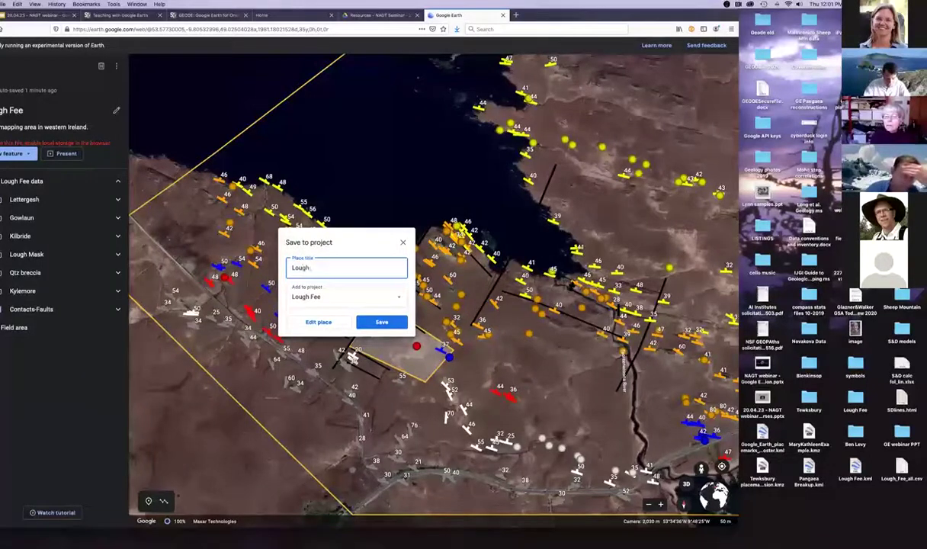
Step: Title the new polygon Lough Mask, give it a red fill and a short description, and return to the project's feature list
type("Lough Mask")
left_click(318, 322)
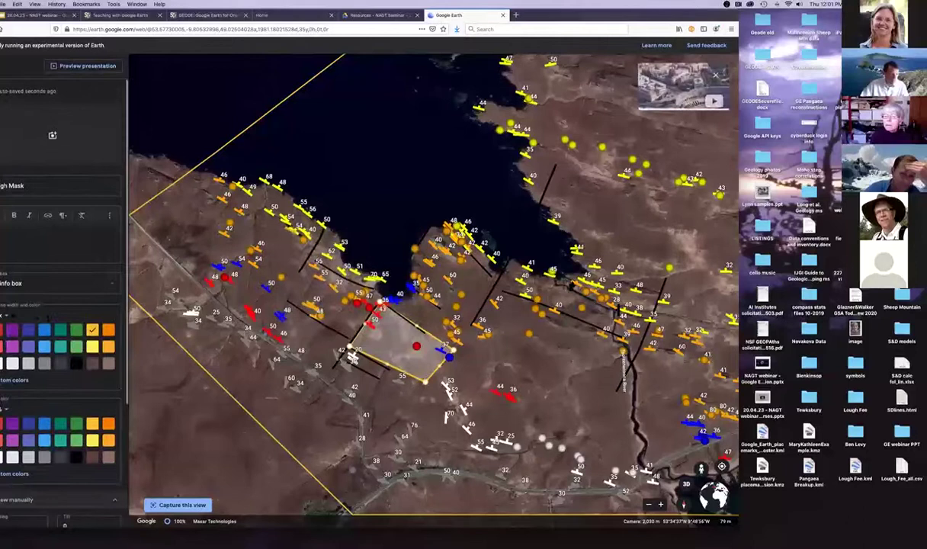
left_click(6, 316)
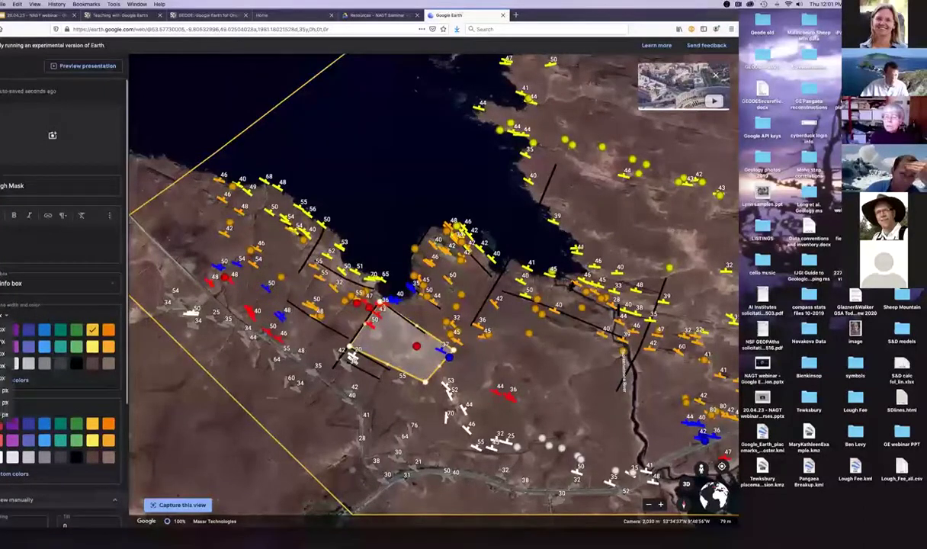
left_click(46, 346)
scroll(52, 399, "down", 1)
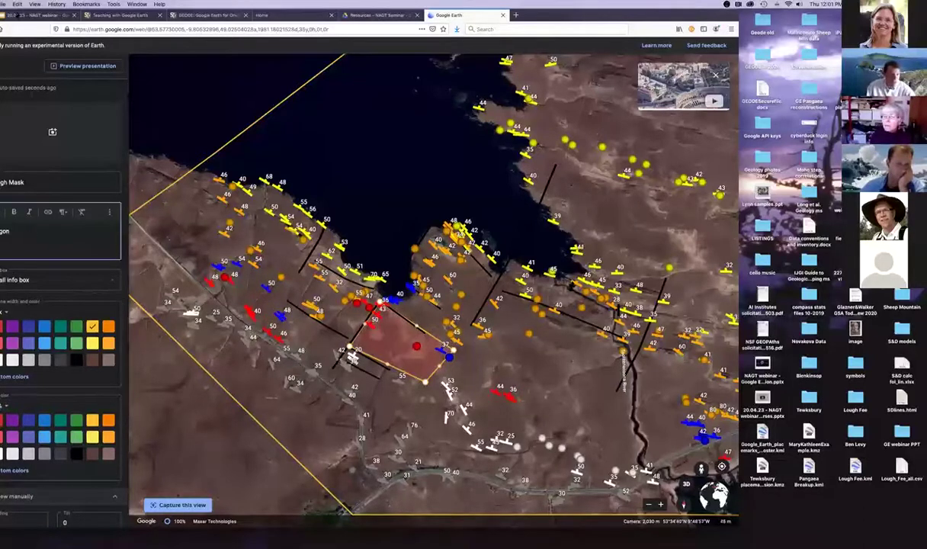
left_click(1, 66)
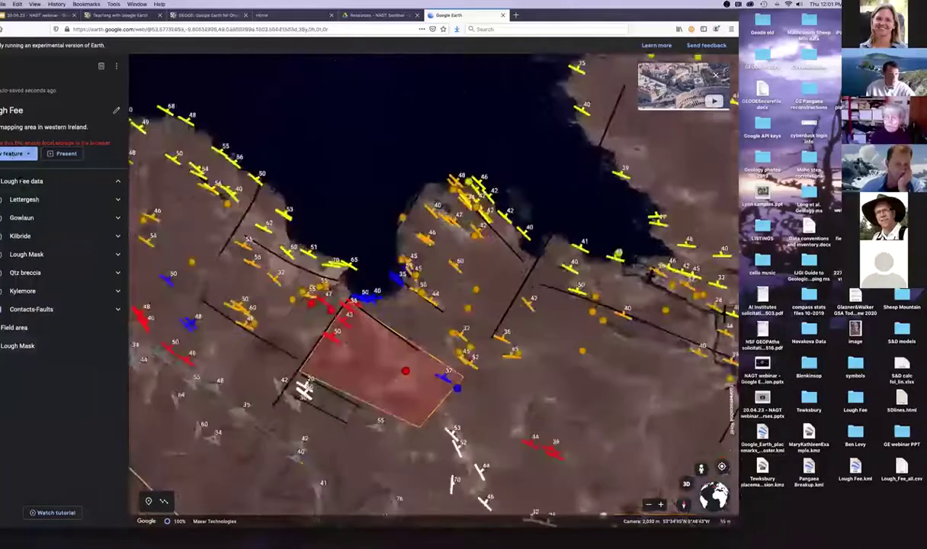
Step: Draw a second four-sided polygon along the northeast edge of the red Lough Mask area, from the lake inlet to the fault line
left_click(12, 153)
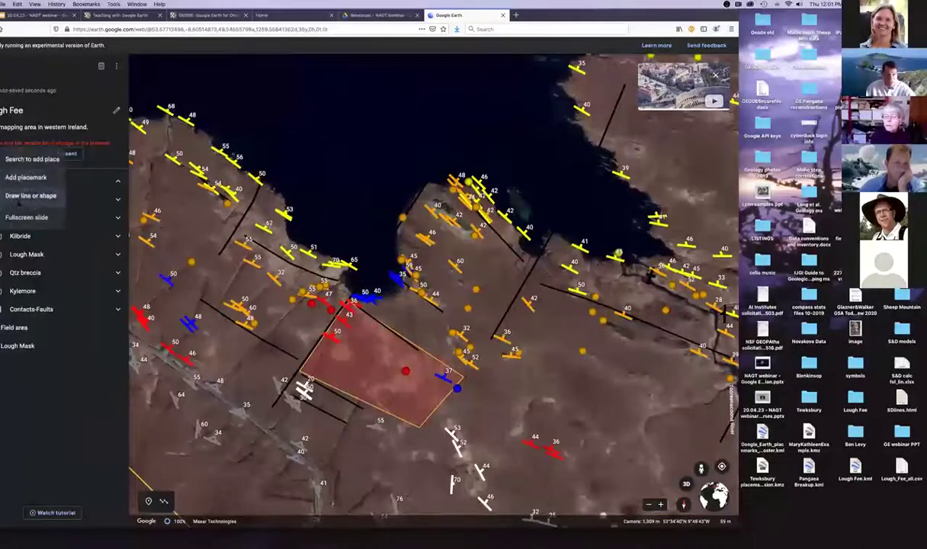
left_click(31, 186)
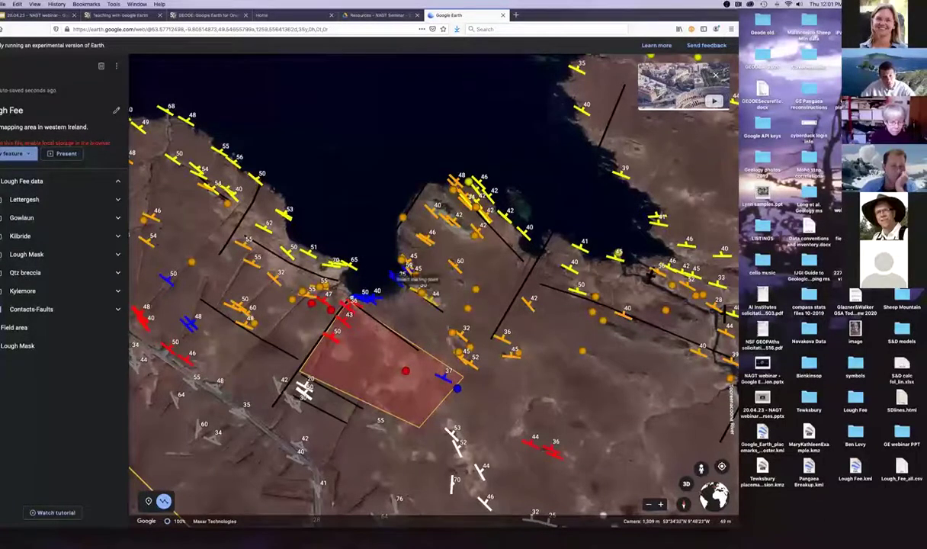
left_click(374, 263)
left_click(350, 297)
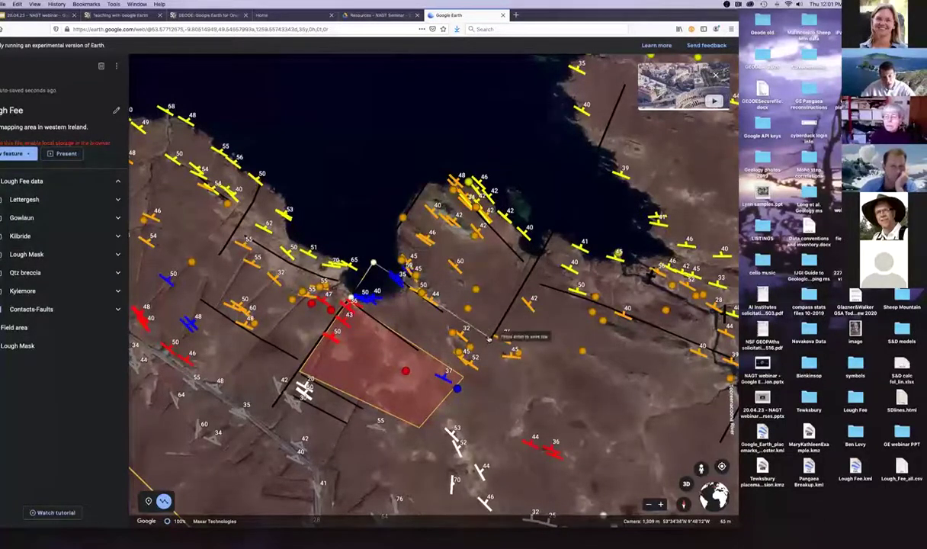
left_click(491, 339)
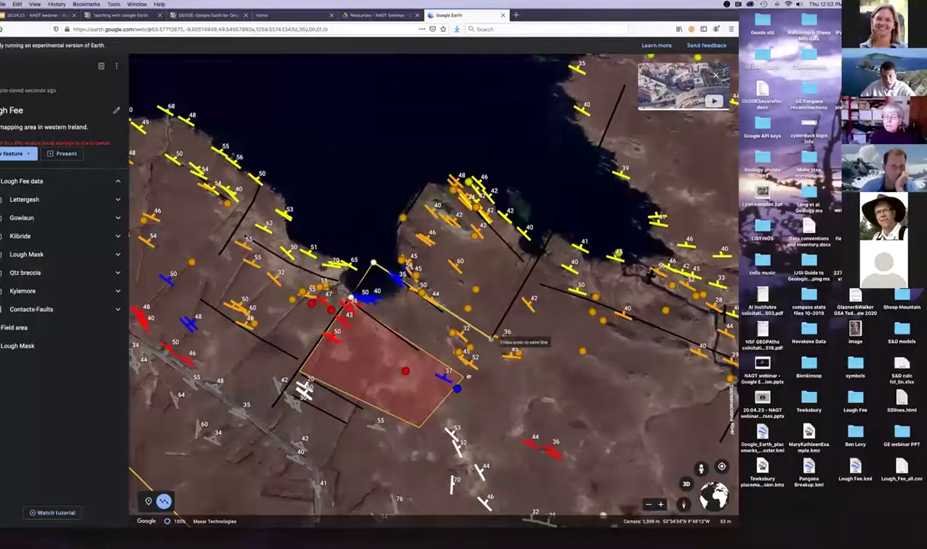
left_click(463, 374)
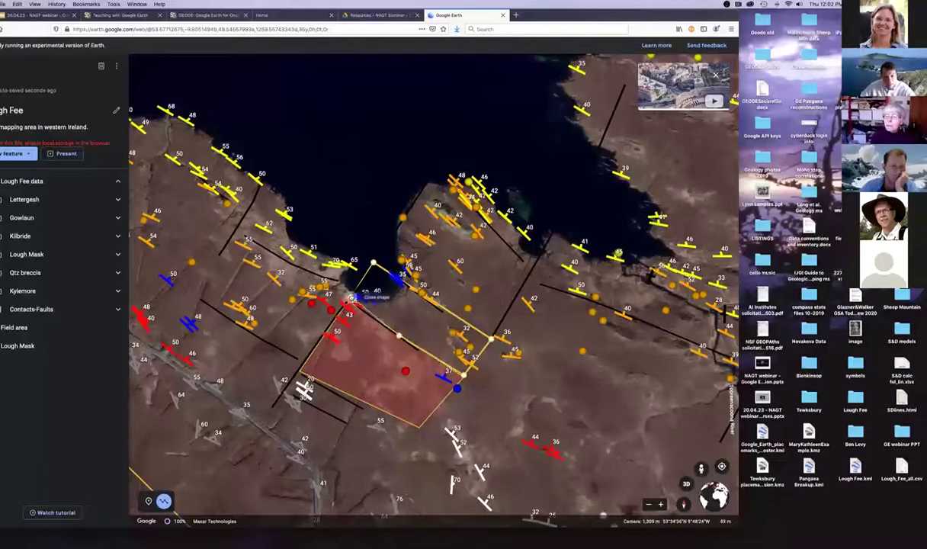
key("Return")
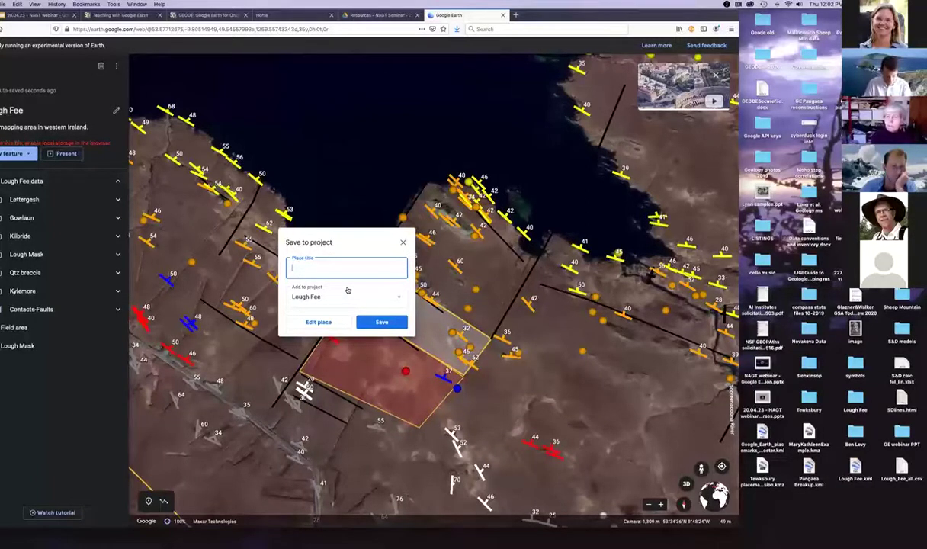
Step: Save the second polygon to the Lough Fee project with the title "next unit"
type("Next")
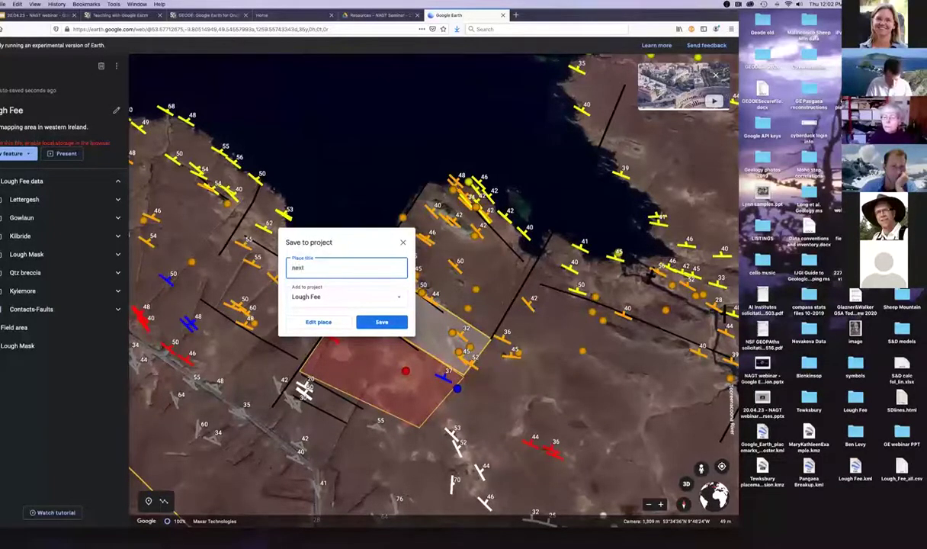
type(" unit")
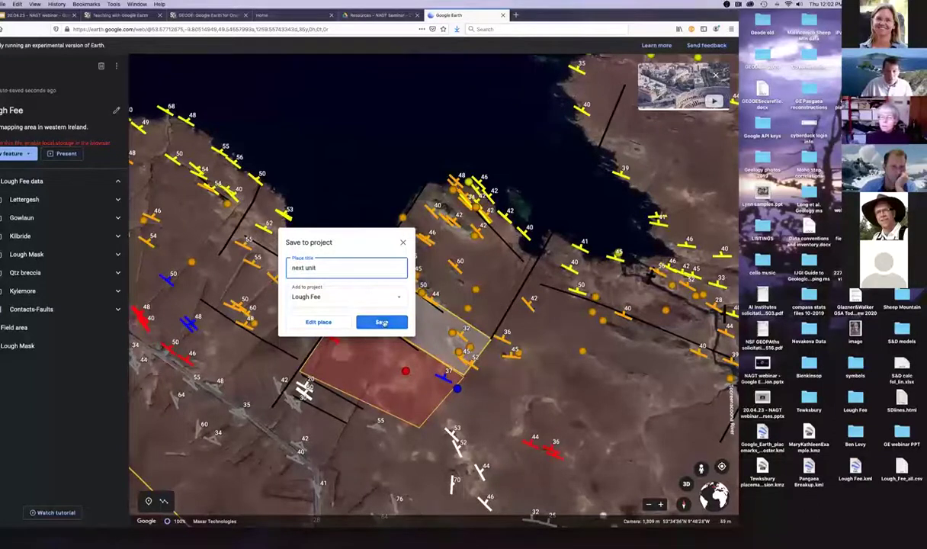
left_click(382, 322)
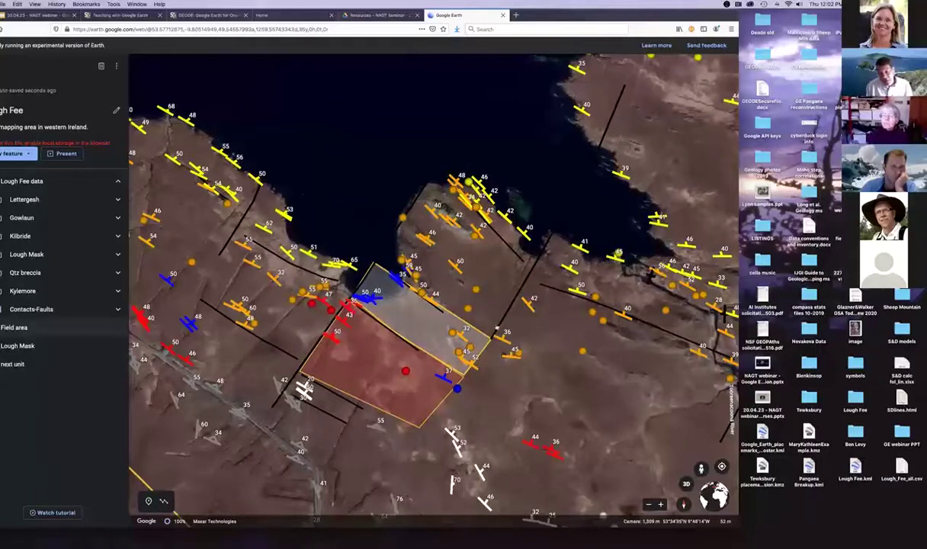
Step: Examine both polygons within the whole Lough Fee field area and show the project's KML export option
scroll(496, 330, "down", 5)
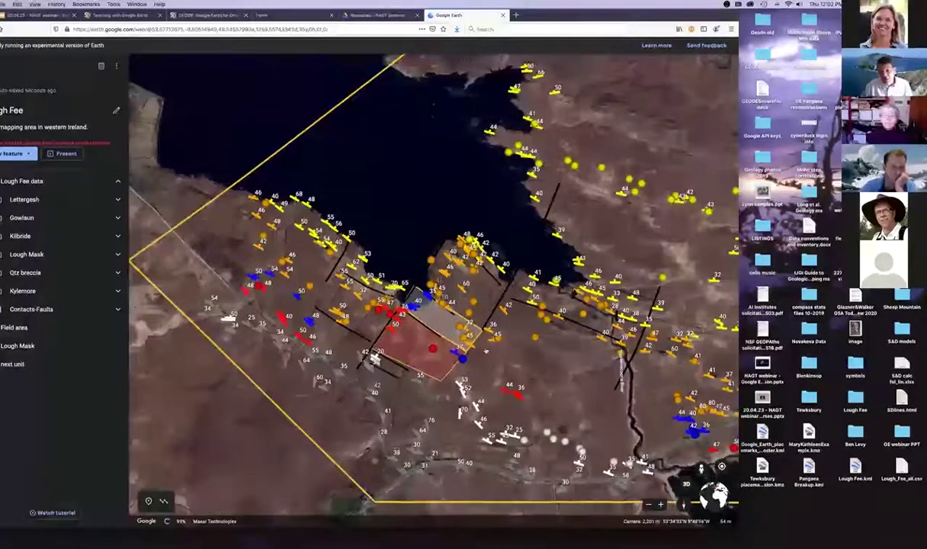
scroll(486, 350, "down", 2)
scroll(494, 277, "down", 3)
left_click_drag(495, 276, 415, 286)
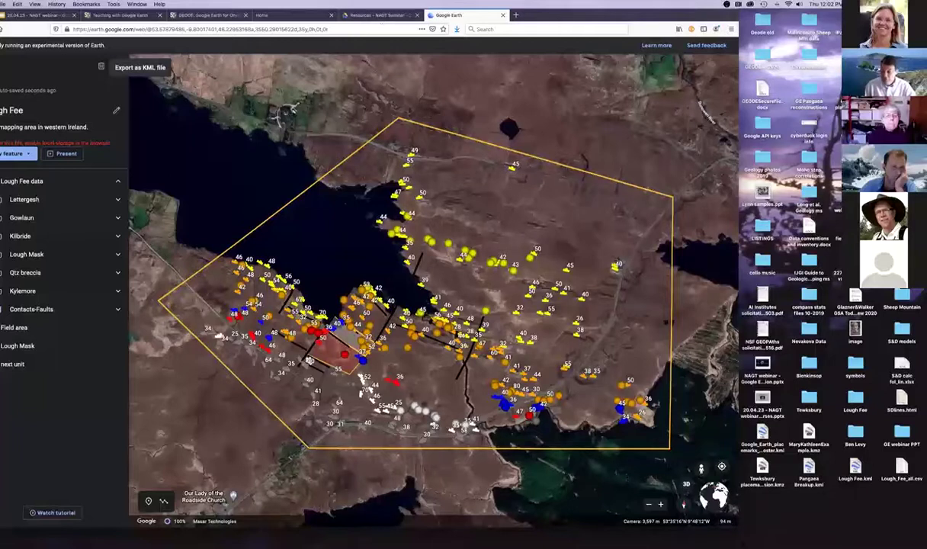
mouse_move(275, 541)
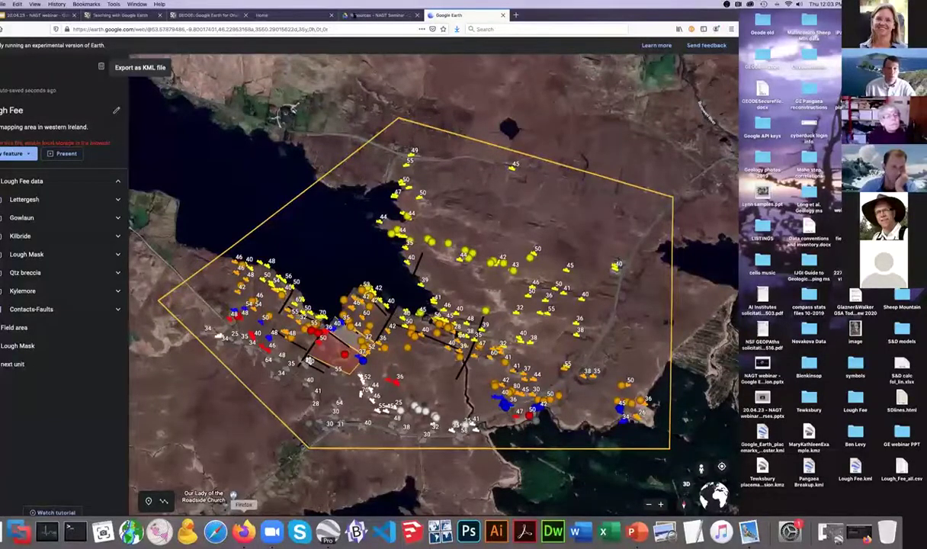
Step: Switch to the GEODE home page and open the Symbols (beta) tool
left_click(282, 15)
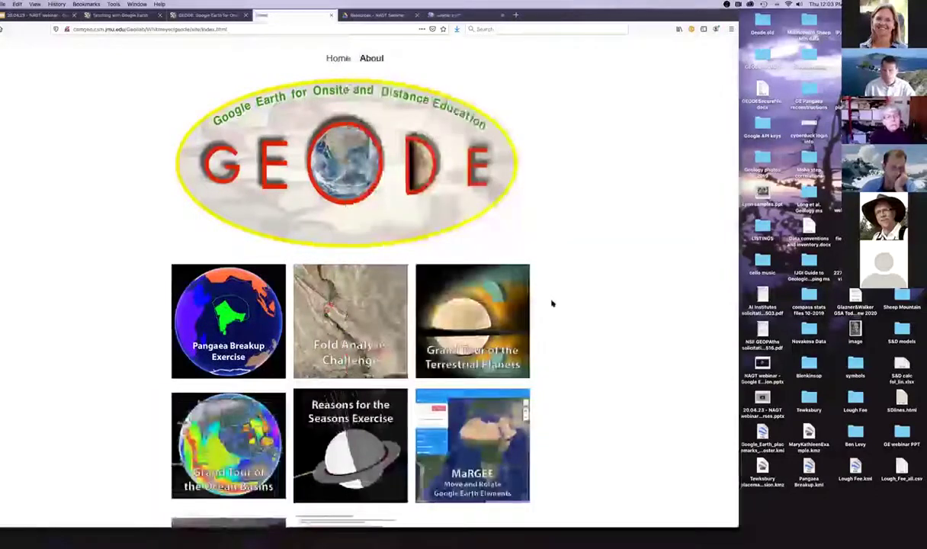
scroll(152, 359, "down", 3)
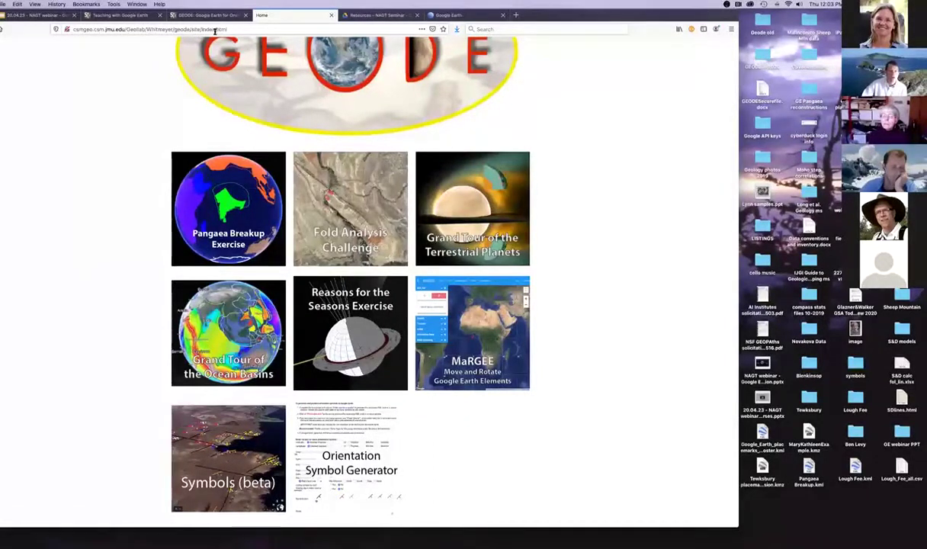
left_click(232, 446)
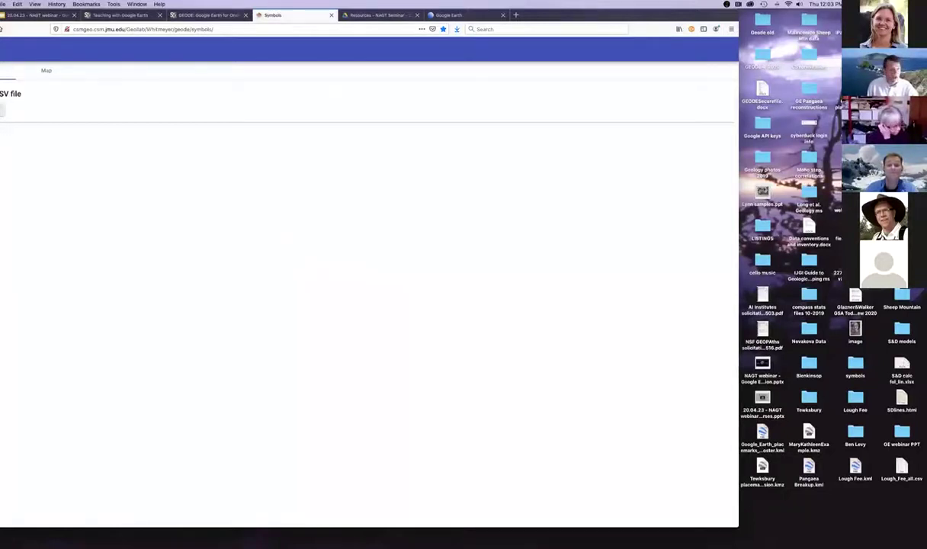
Step: Load Lough_Fee_all.csv from the Desktop into the Symbols tool
left_click(2, 111)
scroll(324, 183, "down", 2)
scroll(320, 213, "down", 5)
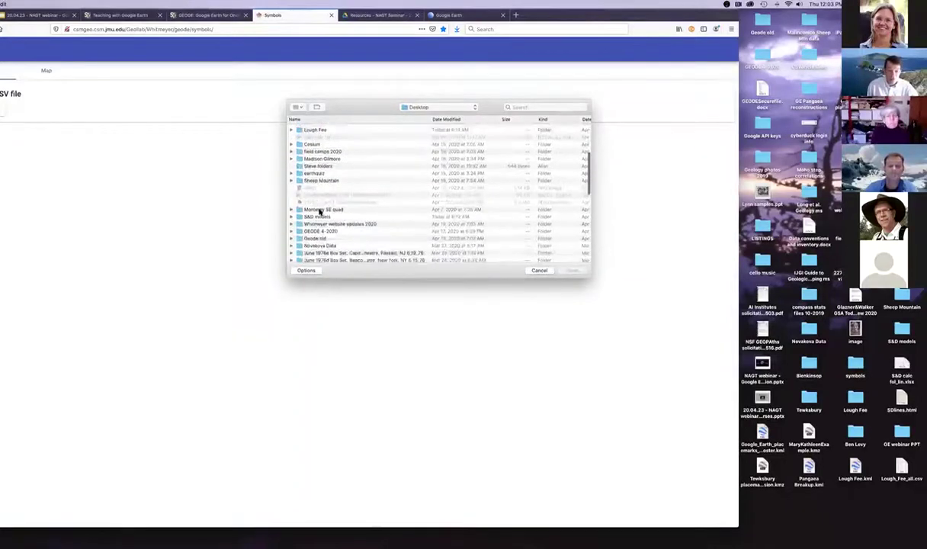
scroll(319, 210, "up", 6)
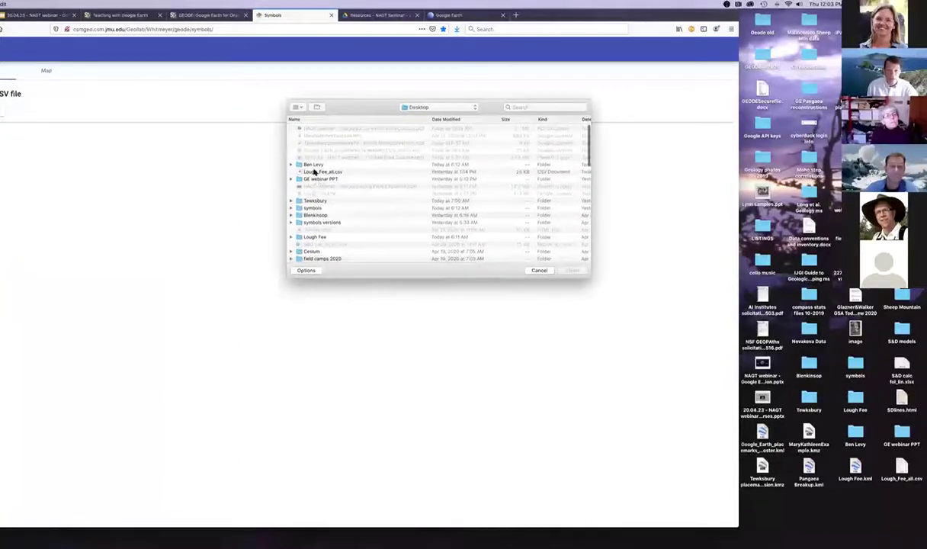
left_click(312, 172)
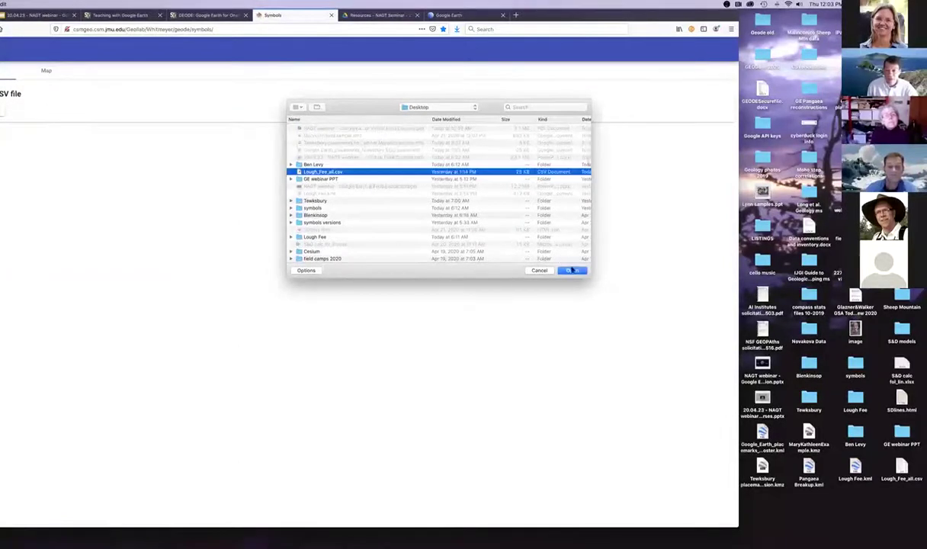
left_click(573, 272)
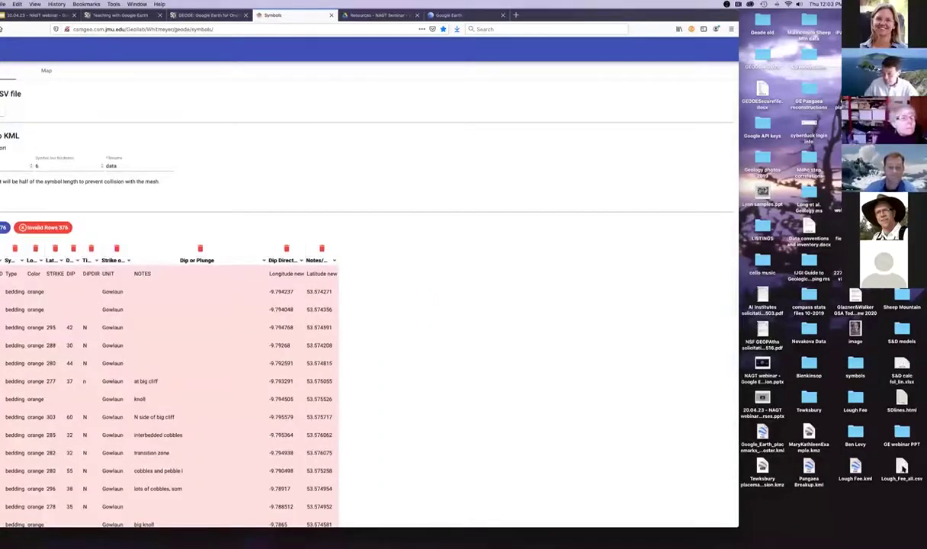
Step: Open Lough_Fee_all.csv from the desktop as a spreadsheet, check its column headings and close it
left_click(902, 466)
double_click(902, 466)
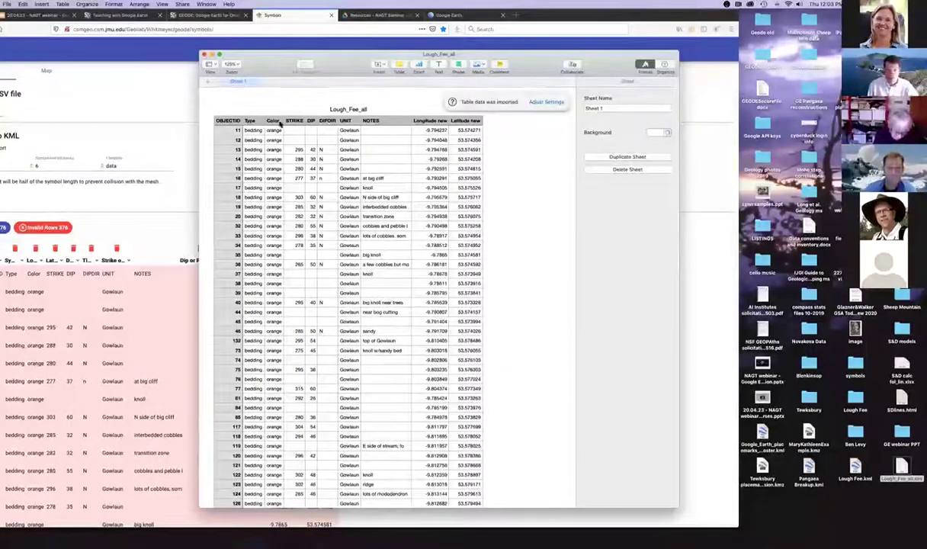
left_click(203, 55)
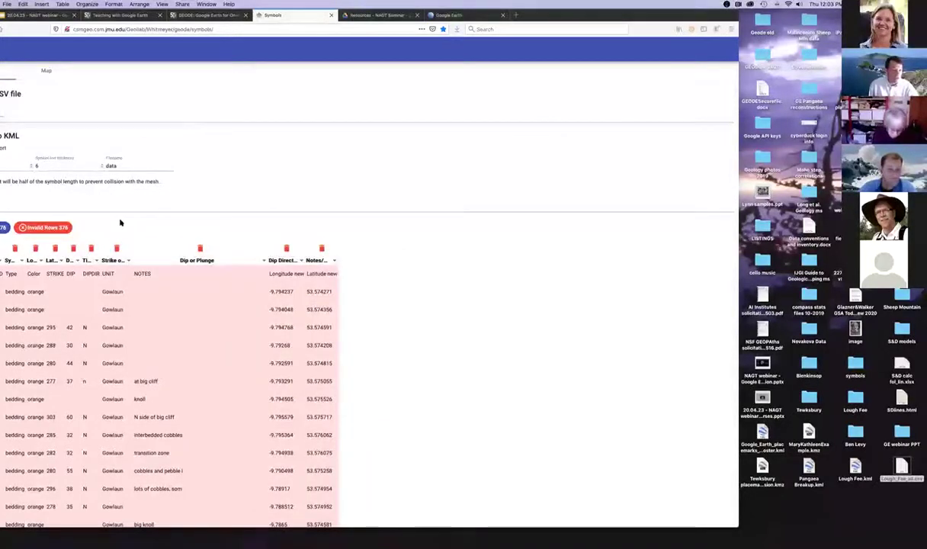
Step: Set the heading of the Color column to Symbol Color in the Symbols data table
left_click(1, 264)
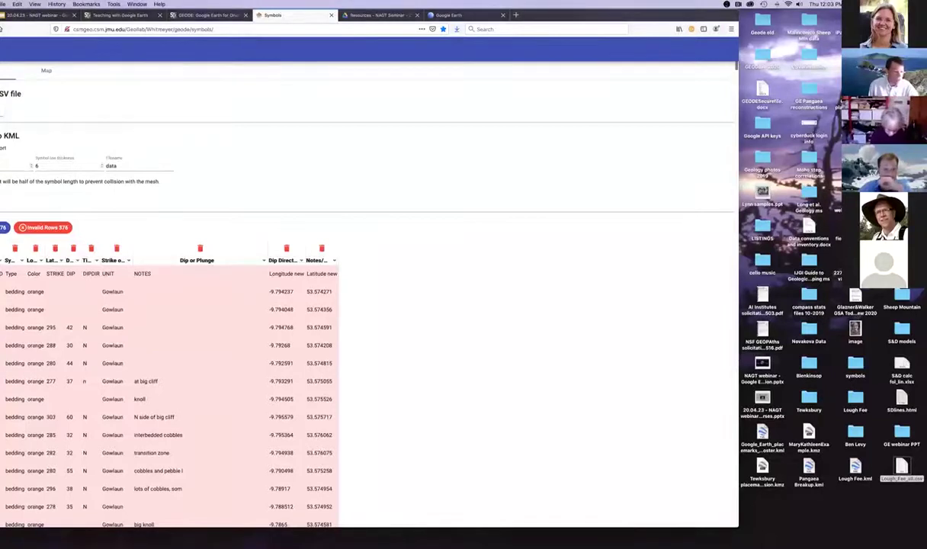
left_click(15, 260)
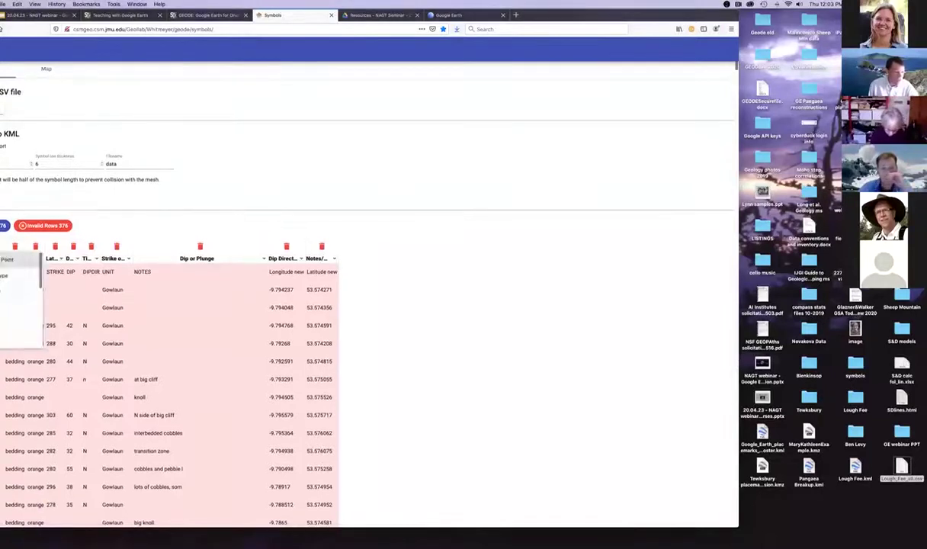
left_click(15, 261)
left_click(23, 258)
left_click(23, 257)
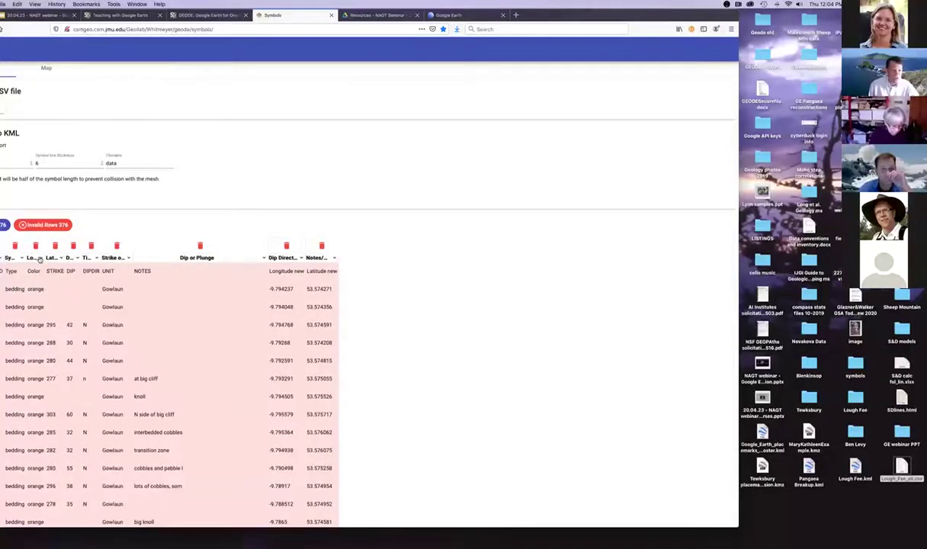
left_click(40, 260)
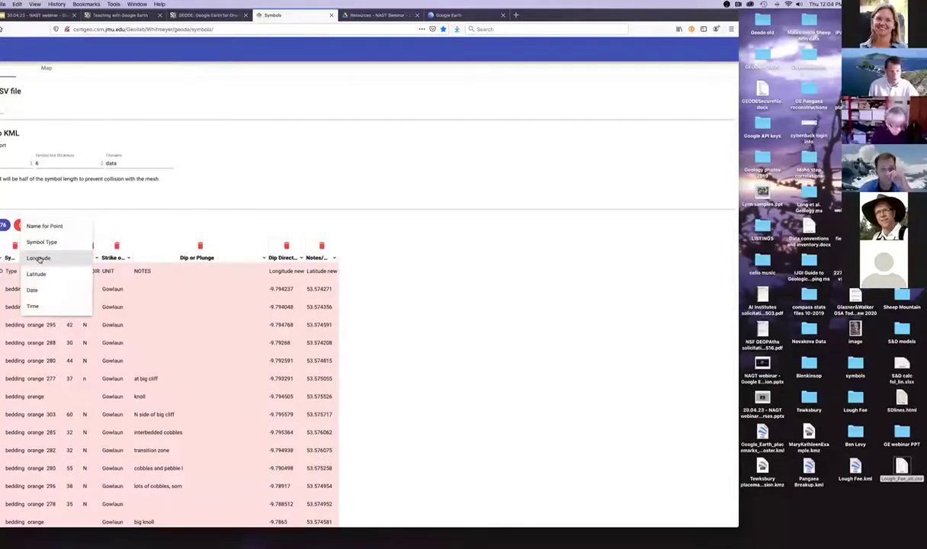
scroll(40, 259, "down", 5)
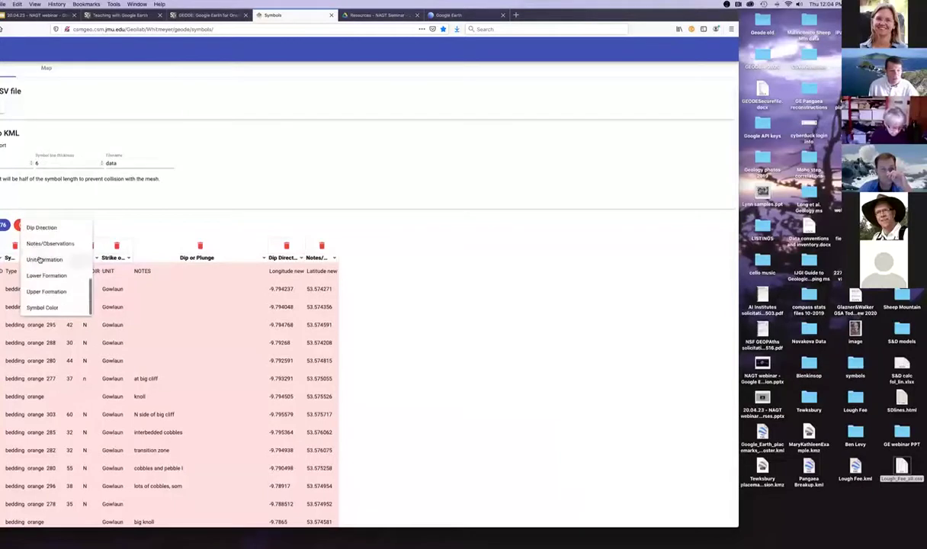
left_click(35, 307)
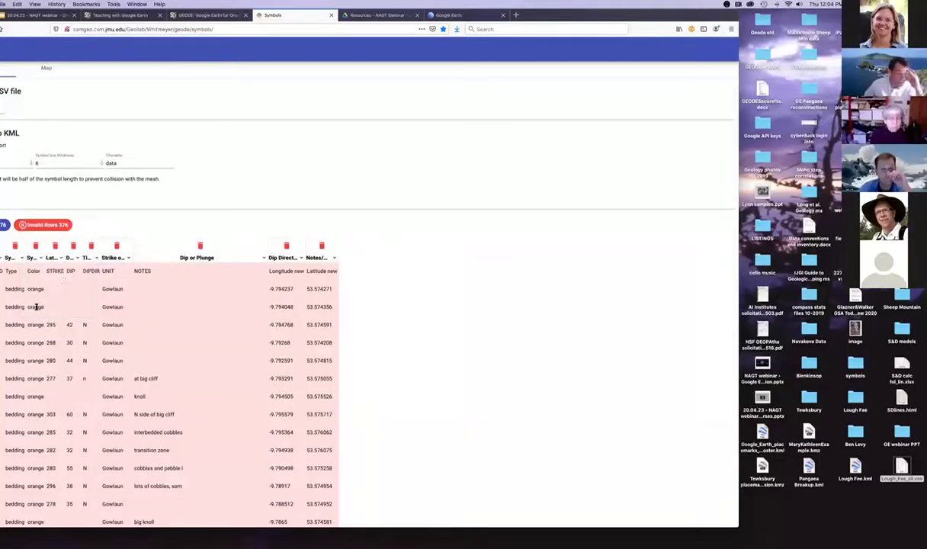
Step: Assign the STRIKE column to Strike or Trend, DIP to Dip or Plunge, and DIPDIR to Dip Direction
left_click(57, 258)
scroll(57, 257, "down", 4)
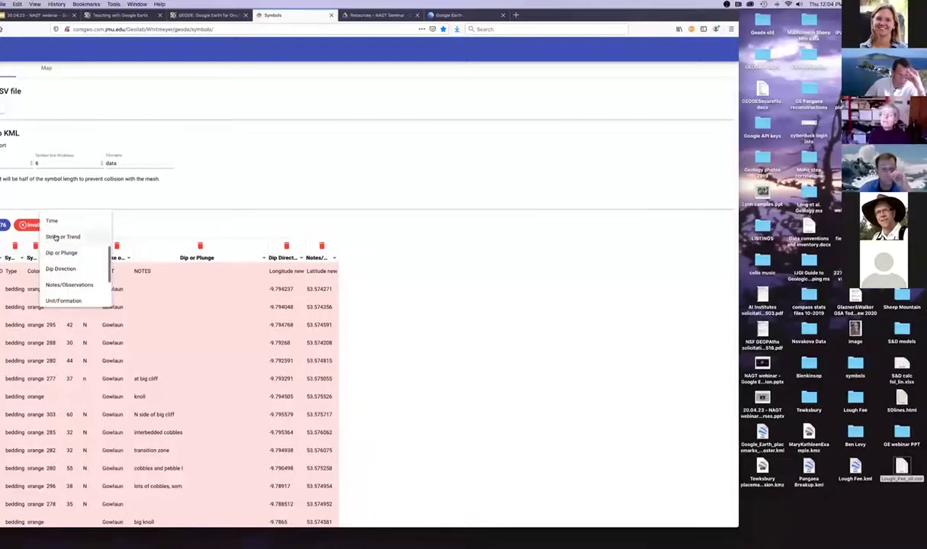
left_click(55, 237)
left_click(76, 256)
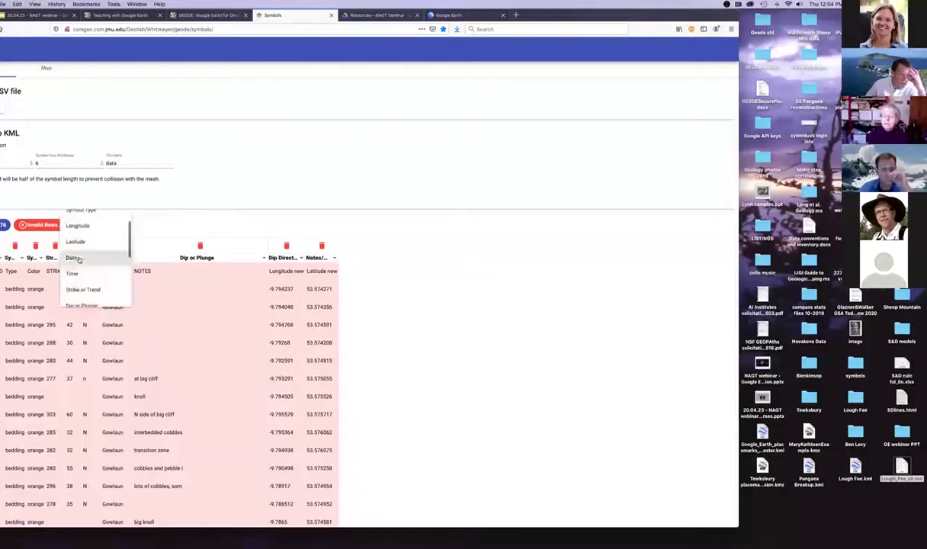
scroll(83, 248, "down", 1)
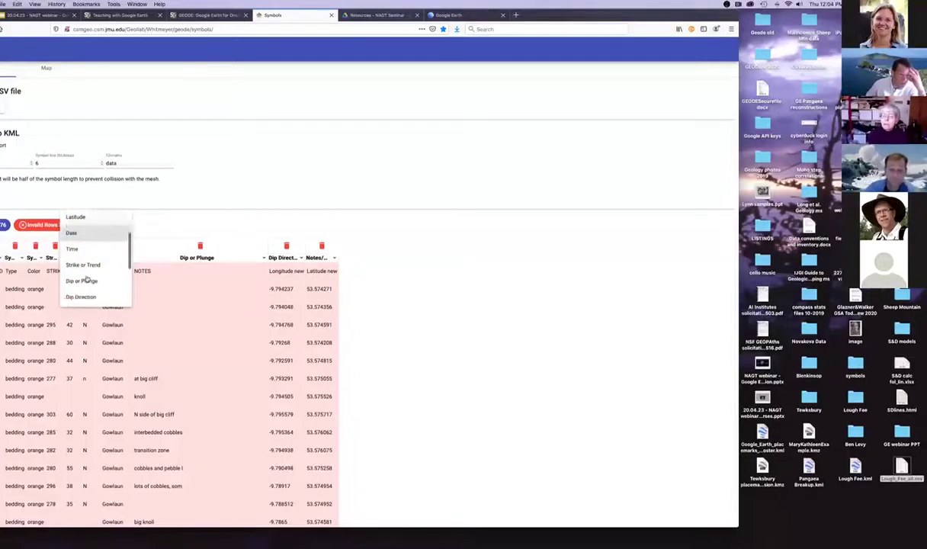
left_click(86, 282)
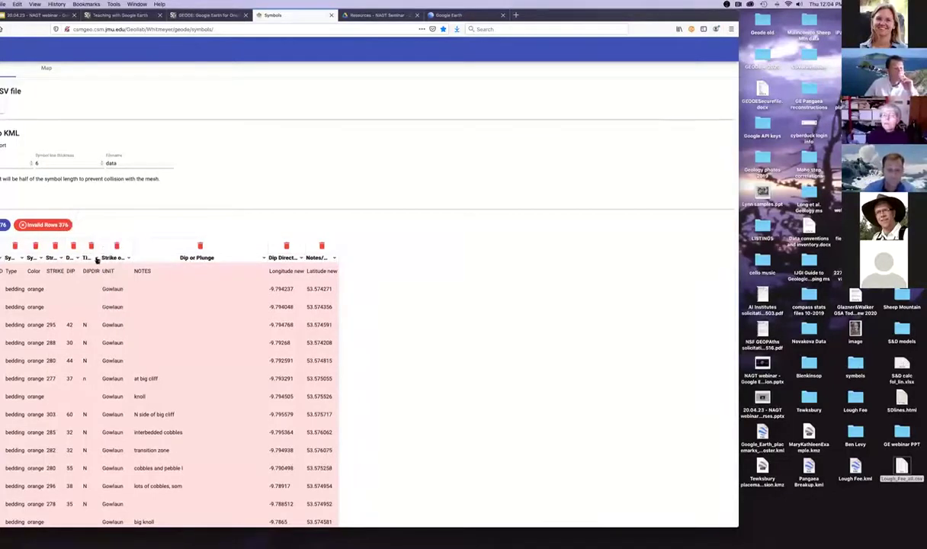
left_click(96, 260)
scroll(95, 259, "down", 1)
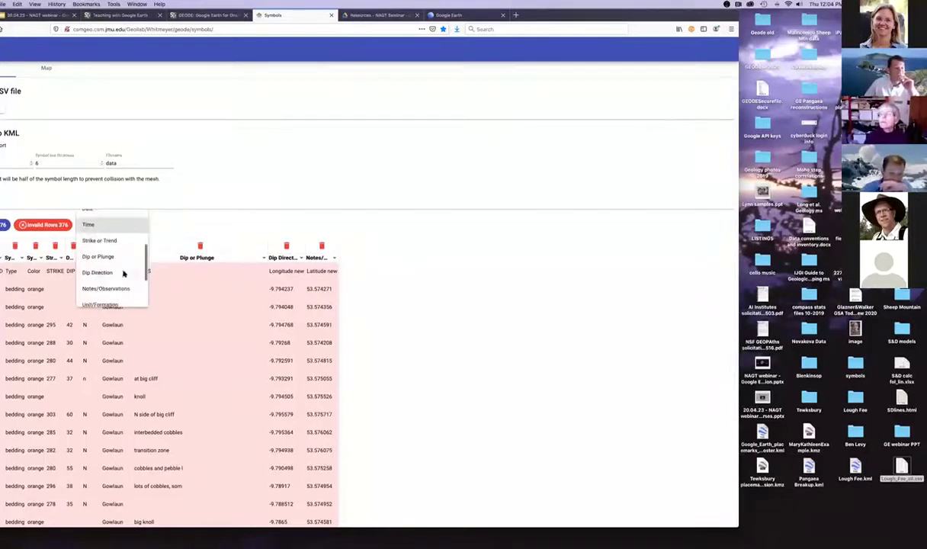
left_click(120, 269)
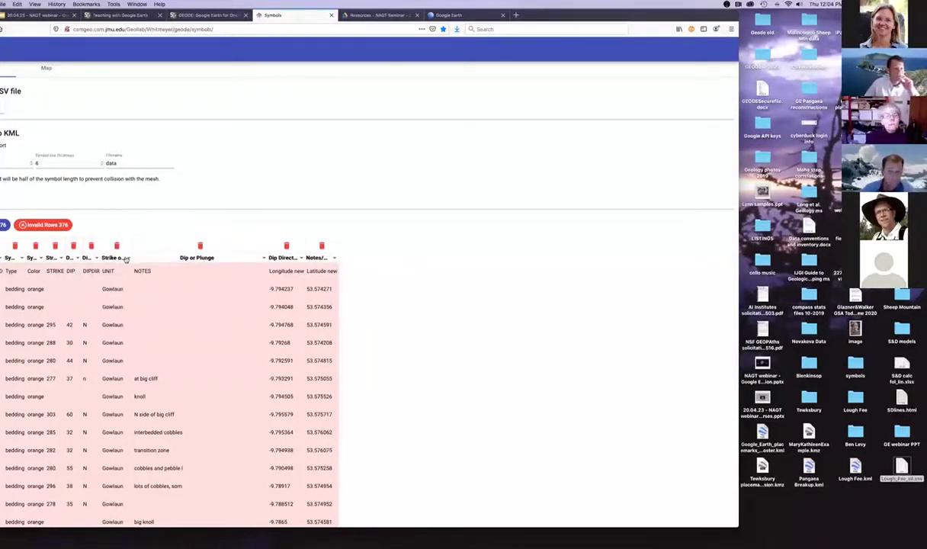
Step: Assign the UNIT column to Unit/Formation and the NOTES column to Notes/Observations
left_click(126, 259)
scroll(125, 263, "down", 2)
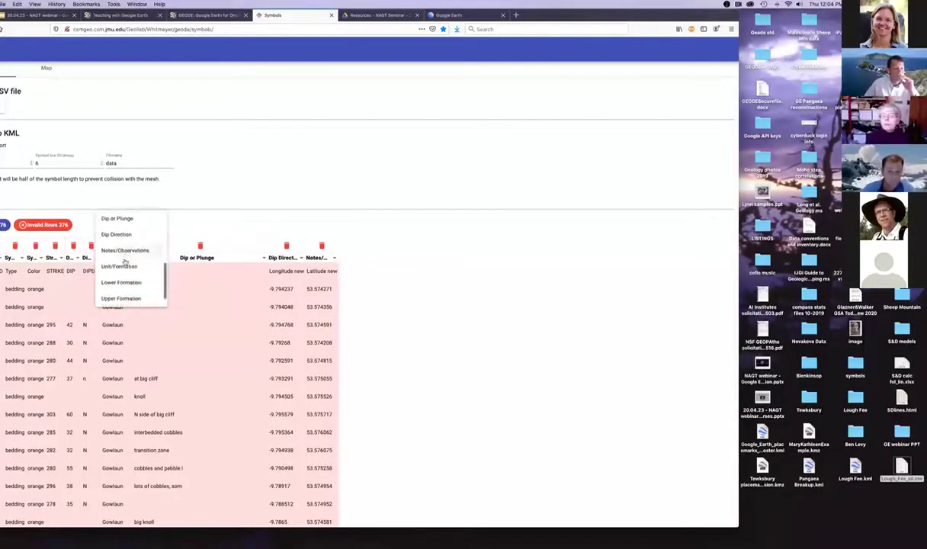
left_click(122, 266)
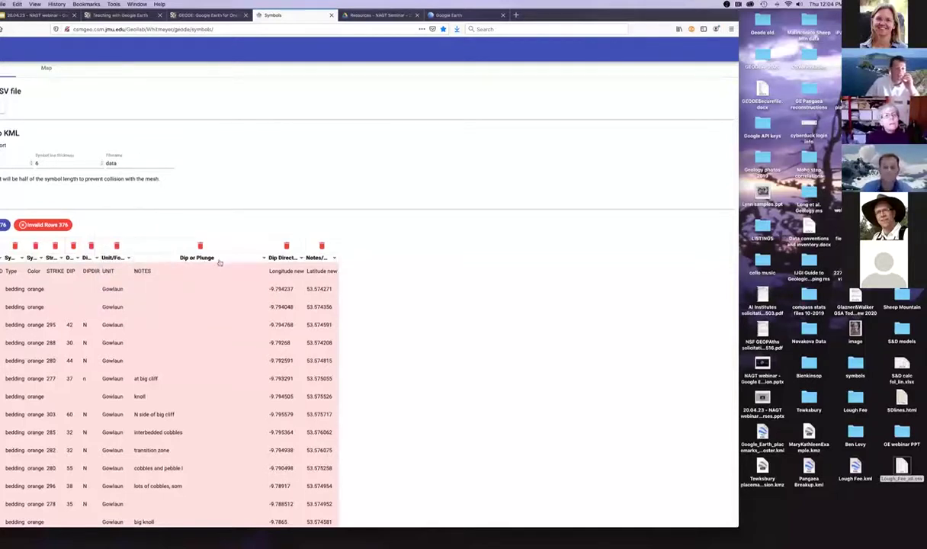
left_click(220, 263)
left_click(187, 289)
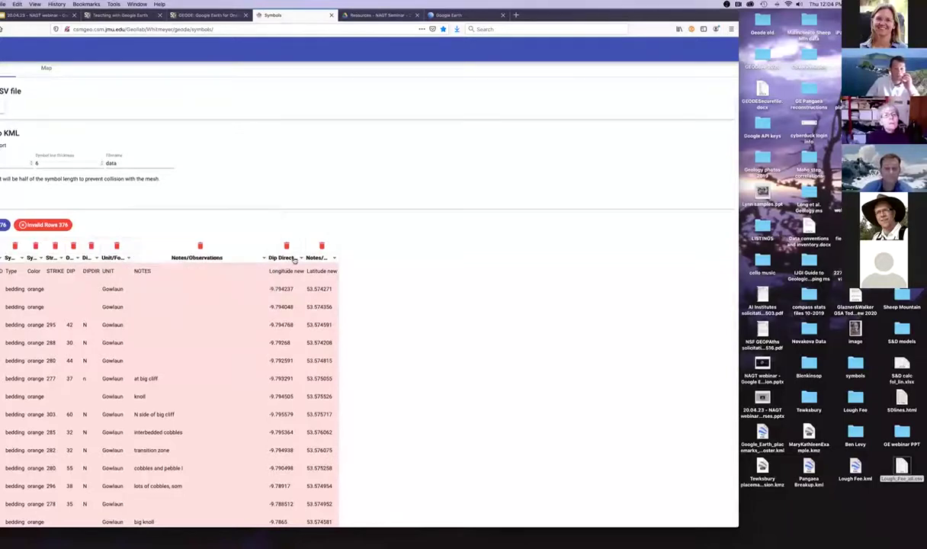
Step: Assign the Longitude new and Latitude new columns to Longitude and Latitude, and delete the invalid row holding the original headings
left_click(298, 257)
scroll(291, 255, "up", 5)
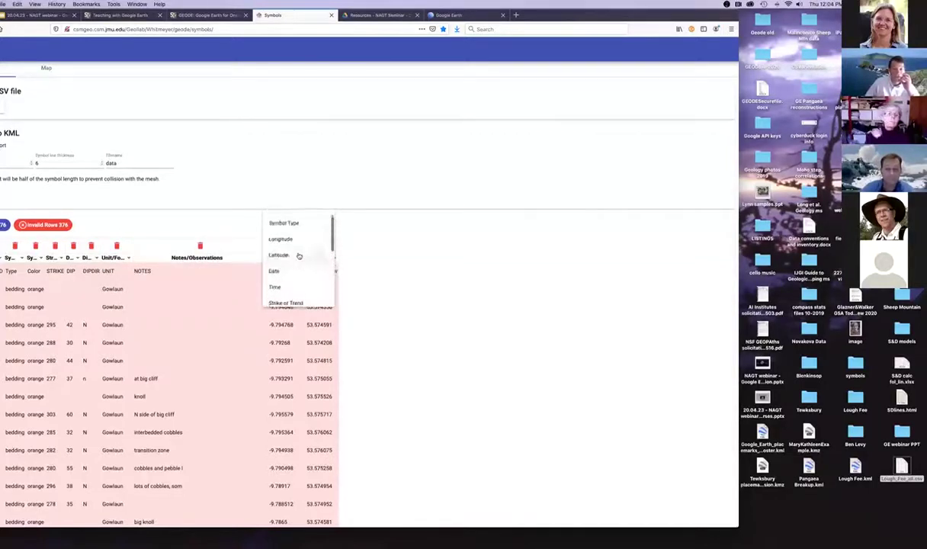
left_click(282, 250)
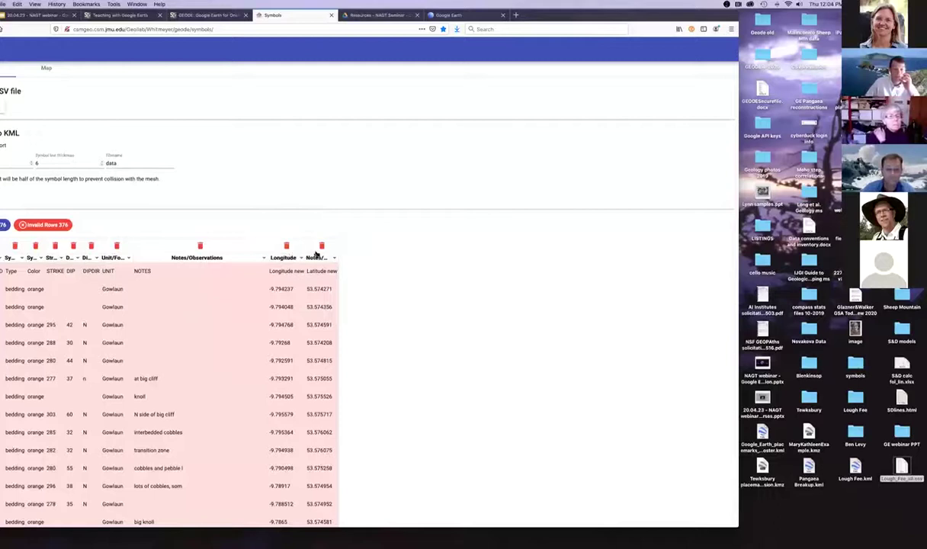
left_click(321, 258)
scroll(320, 252, "up", 5)
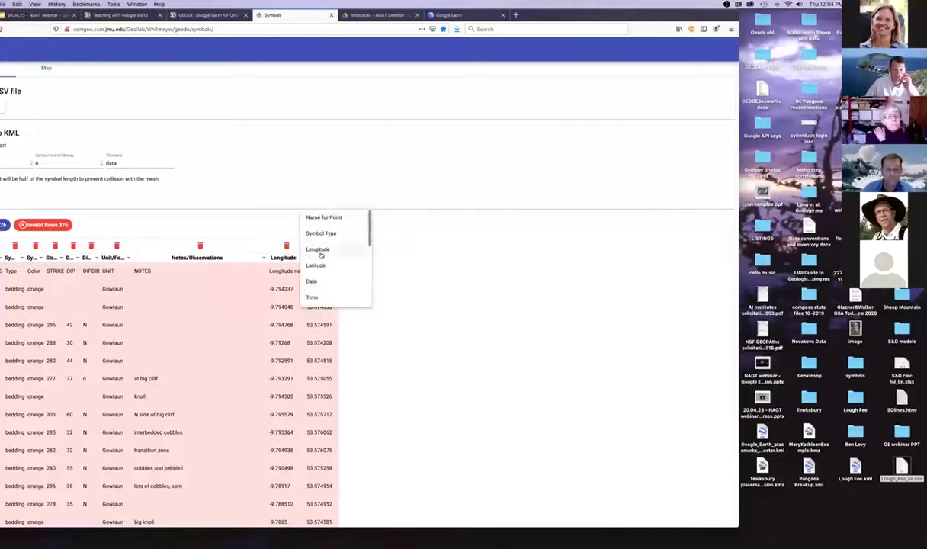
left_click(316, 264)
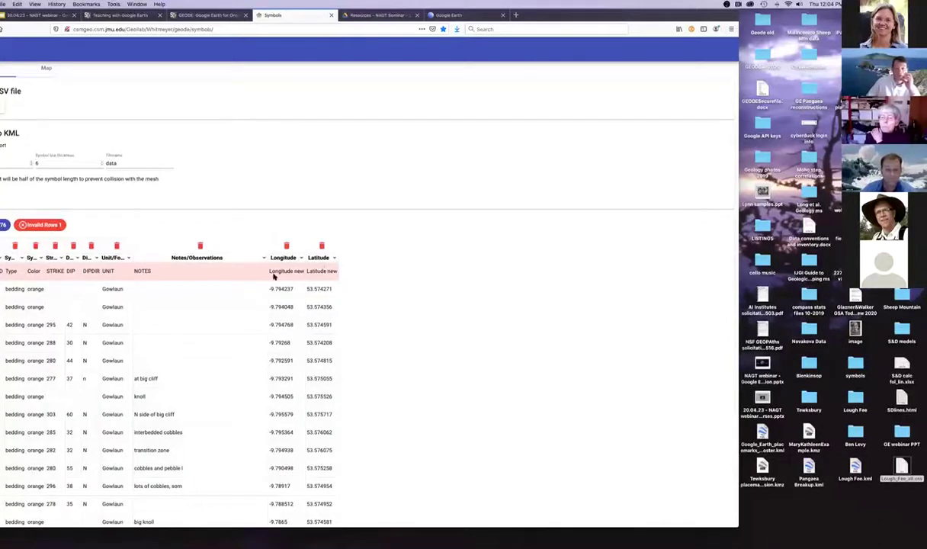
left_click(2, 271)
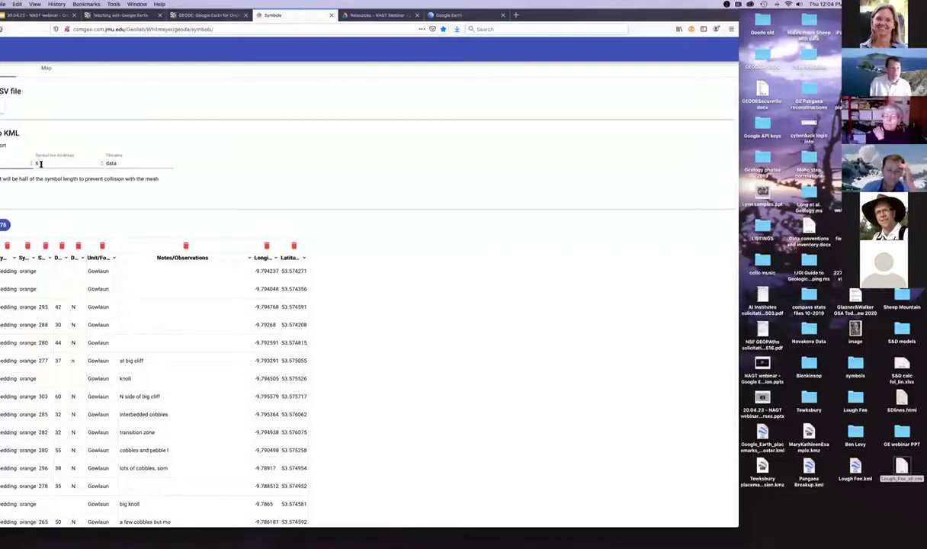
Step: Set the symbol line thickness to 5 and export the table, saving it as data.kml
left_click(34, 163)
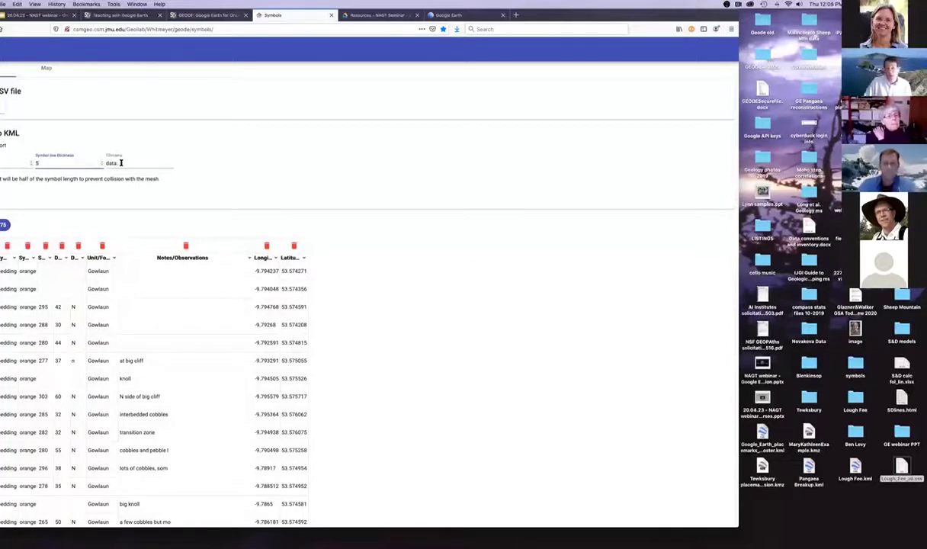
left_click(0, 194)
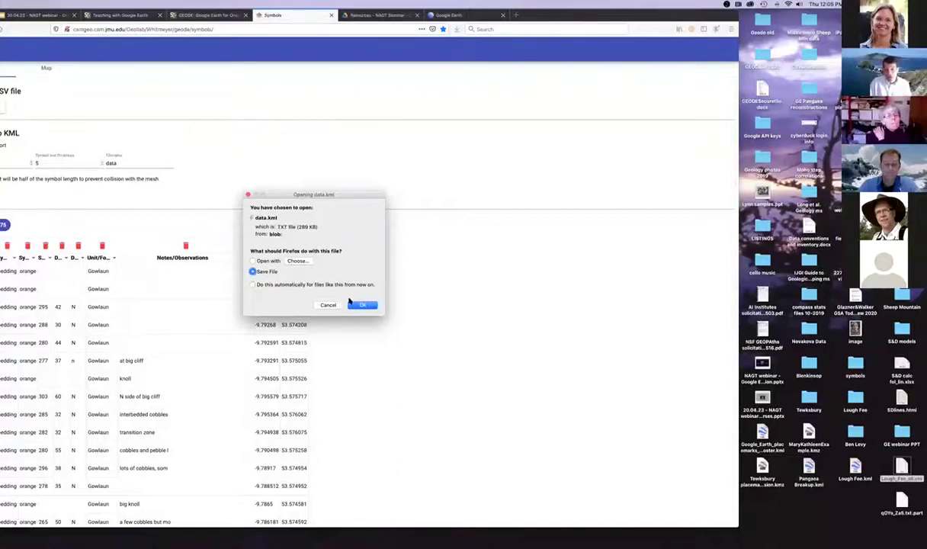
left_click(365, 306)
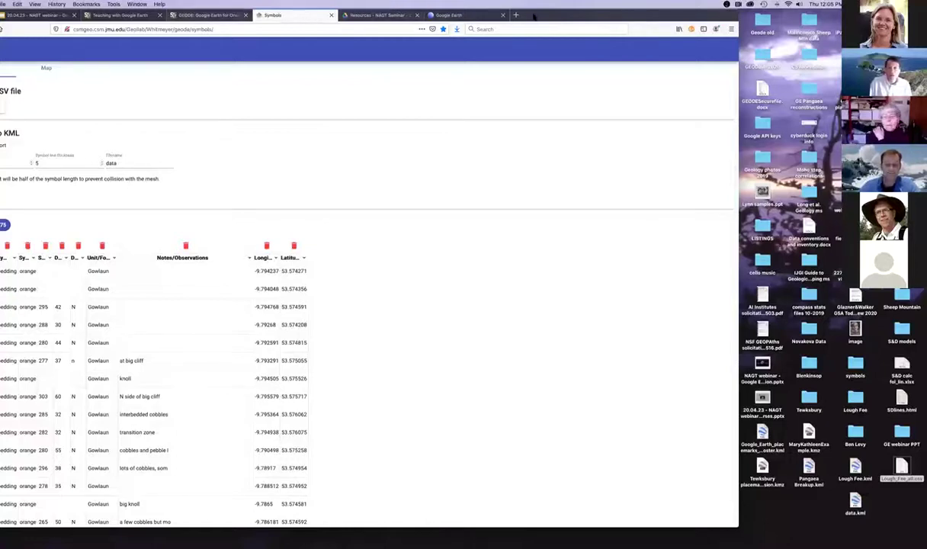
Step: Switch to Google Earth and replace the open Lough Fee project with data.kml imported from the Desktop
left_click_drag(619, 16, 618, 46)
left_click(463, 46)
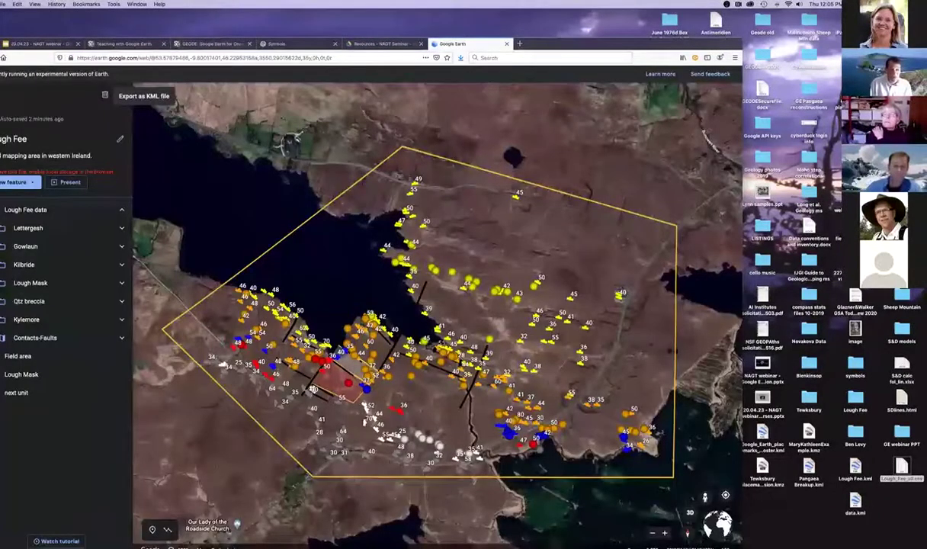
left_click(105, 94)
left_click(424, 328)
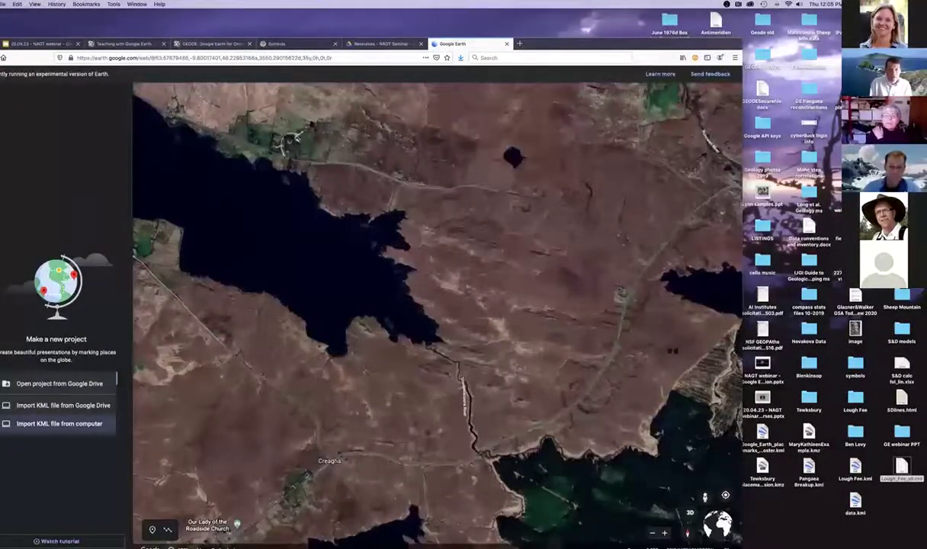
left_click(298, 128)
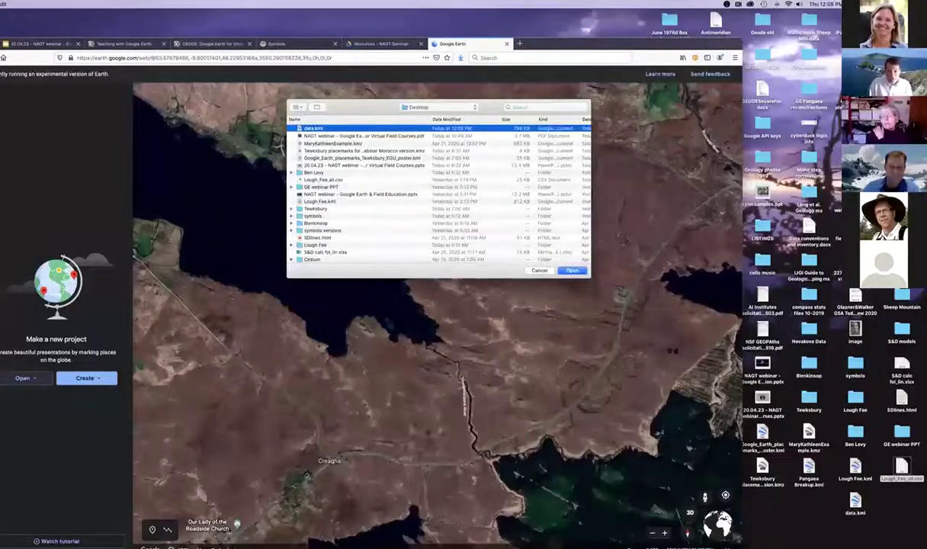
left_click(572, 271)
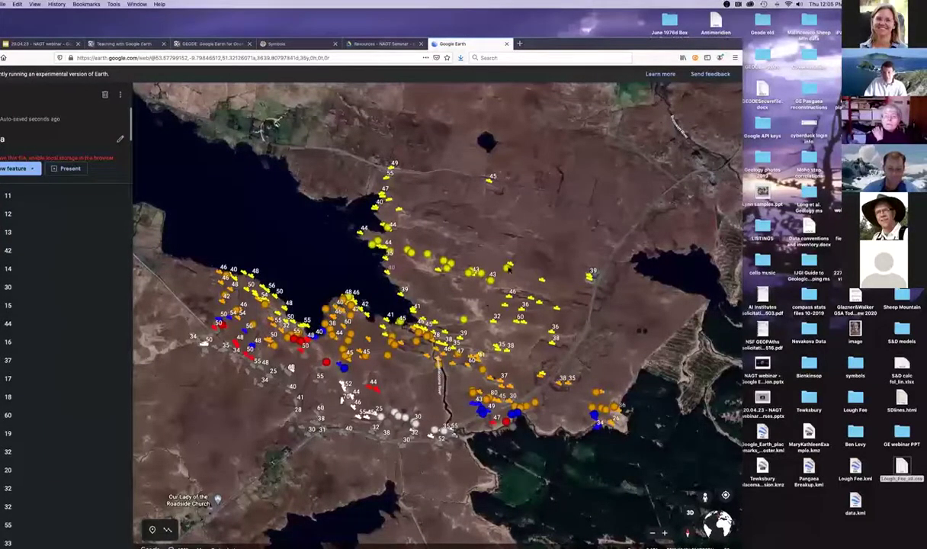
Step: Examine the imported strike and dip symbols around the lake's southeastern tip, opening and closing the details of one yellow symbol
scroll(429, 324, "up", 3)
scroll(456, 325, "up", 3)
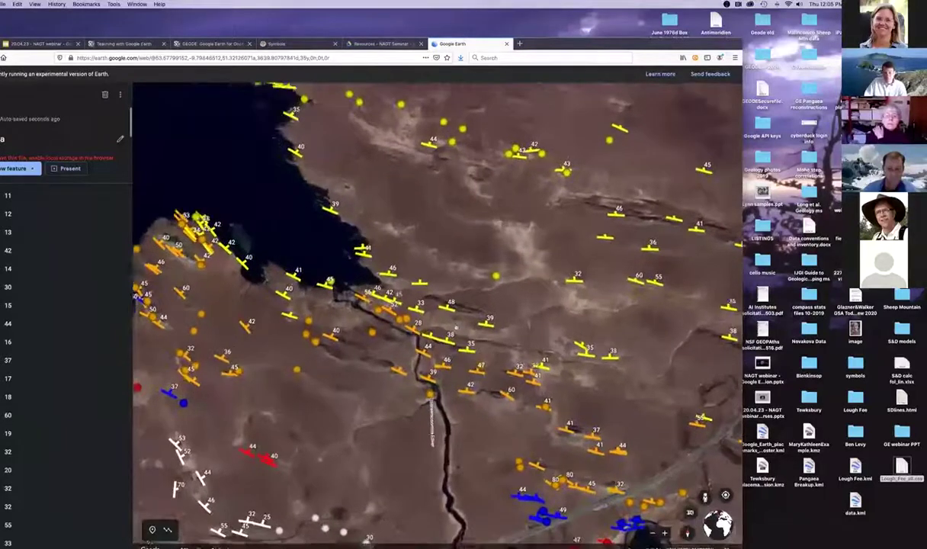
left_click_drag(341, 232, 368, 298)
scroll(366, 297, "up", 3)
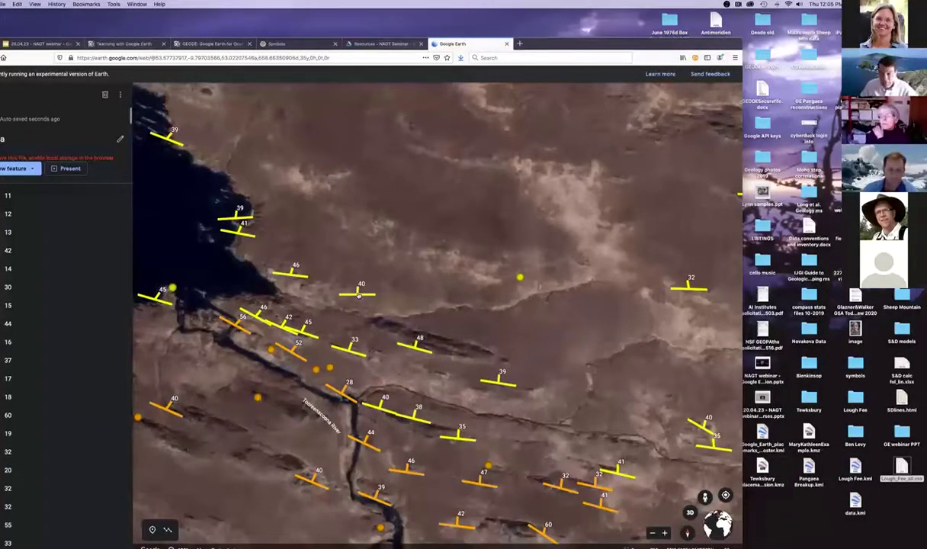
left_click(359, 295)
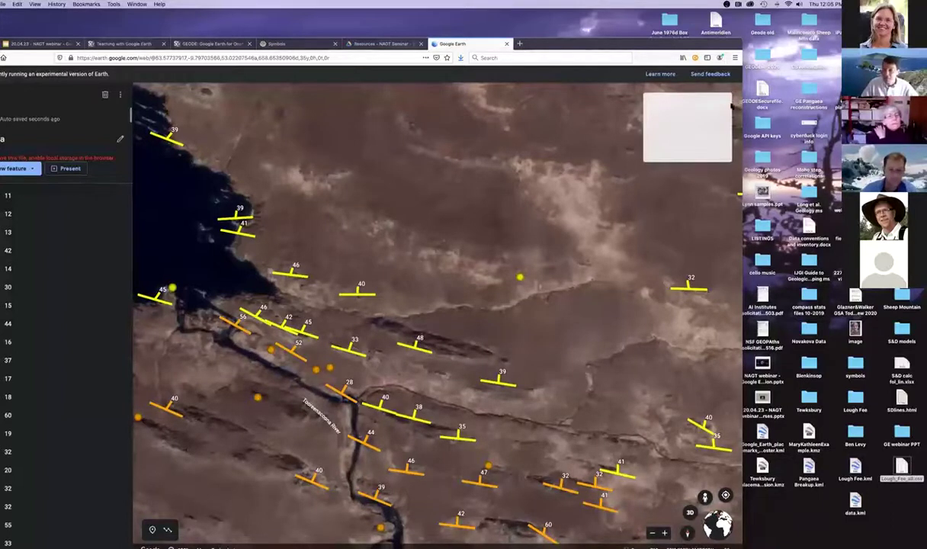
left_click(720, 103)
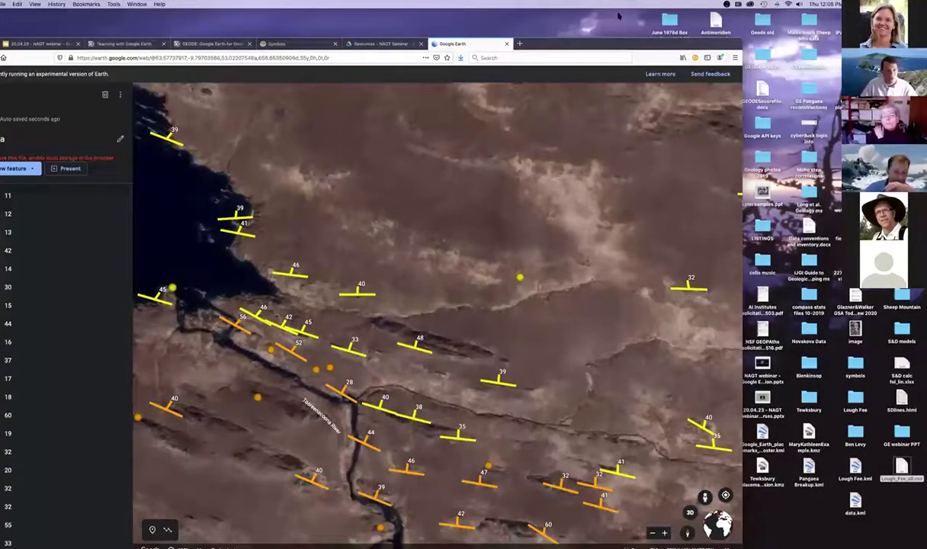
left_click_drag(619, 43, 614, 14)
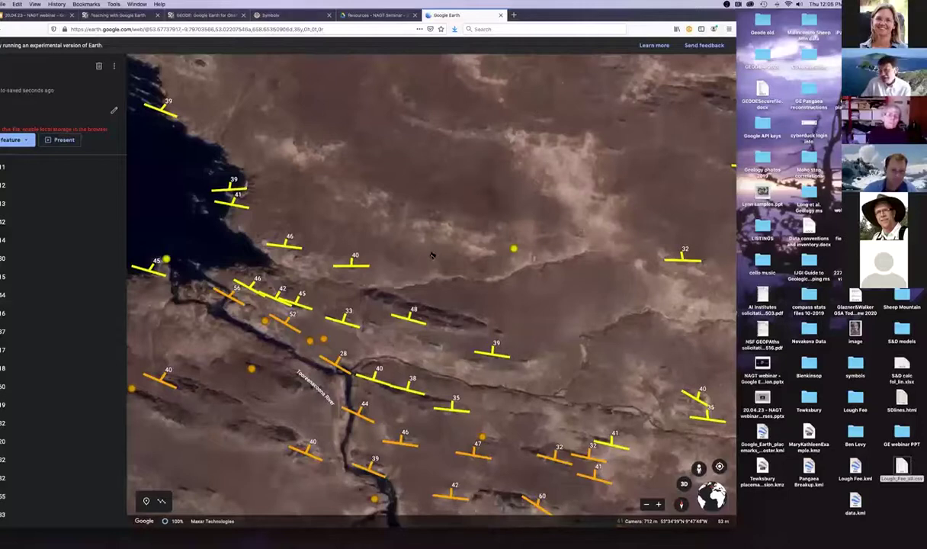
scroll(431, 256, "down", 3)
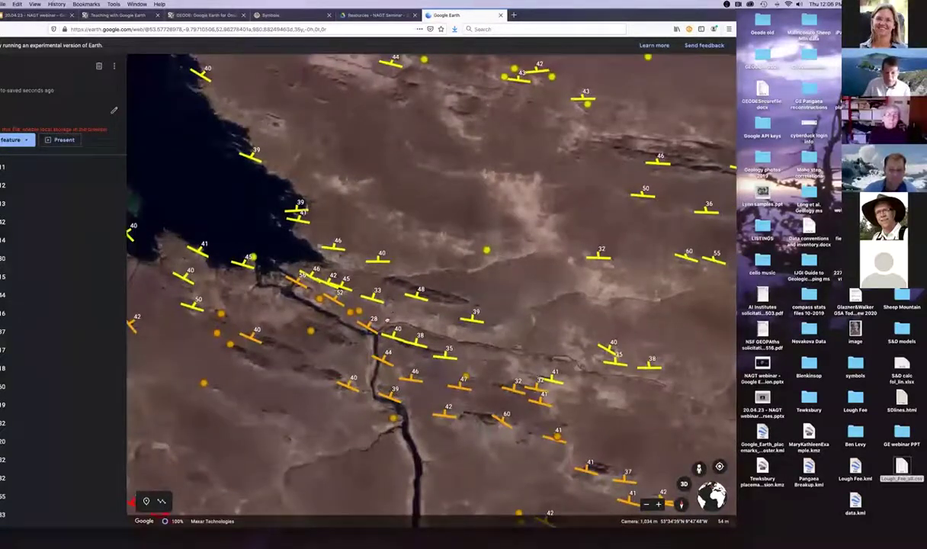
scroll(386, 321, "down", 2)
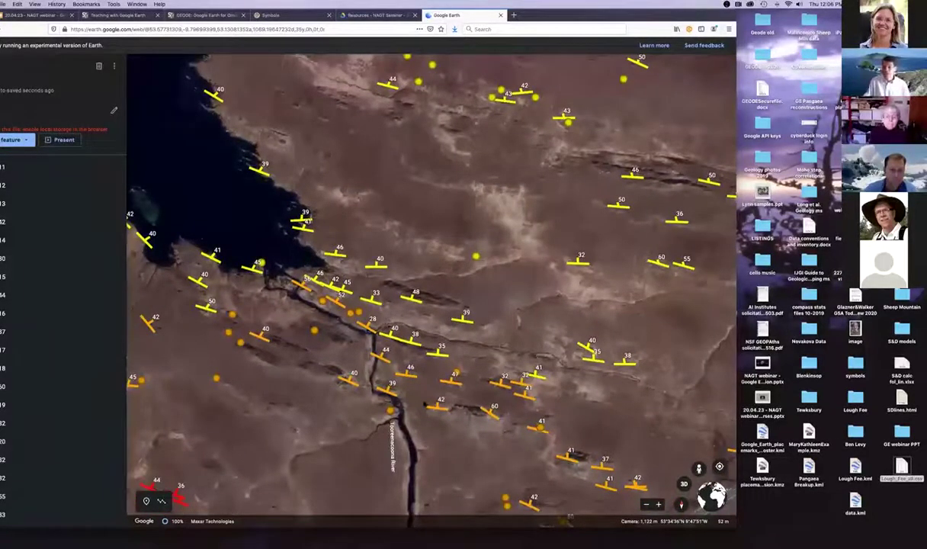
Step: Switch to the Google Slides presentation and advance to the slide with the Slides and Resources links
mouse_move(456, 536)
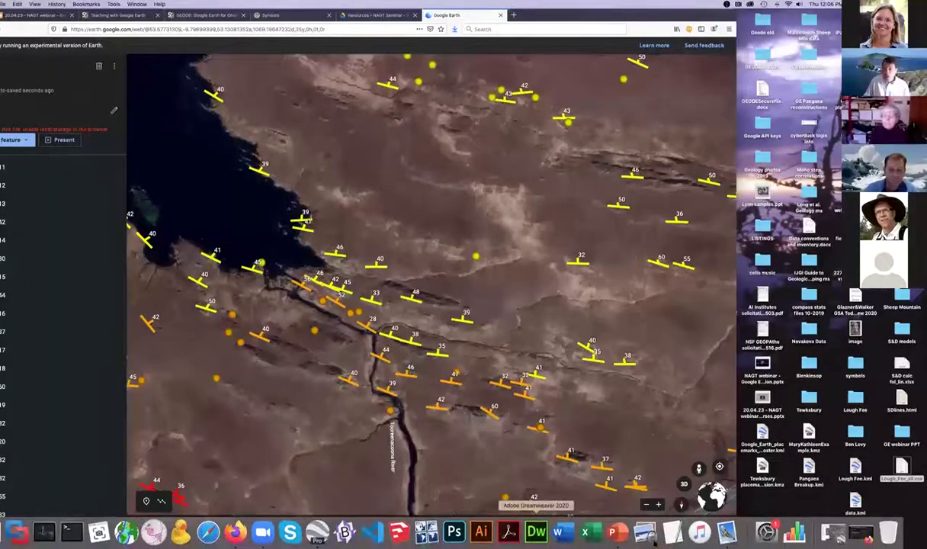
left_click(834, 532)
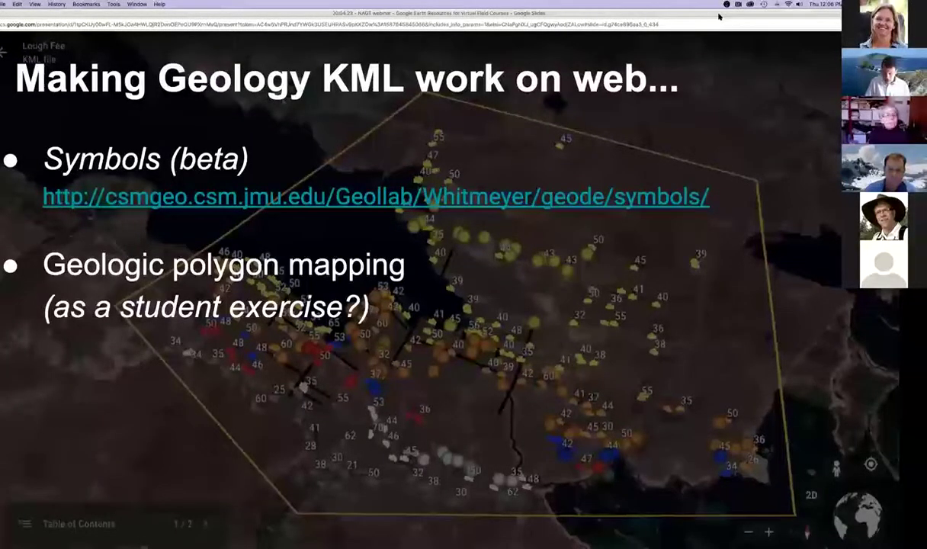
key("Right")
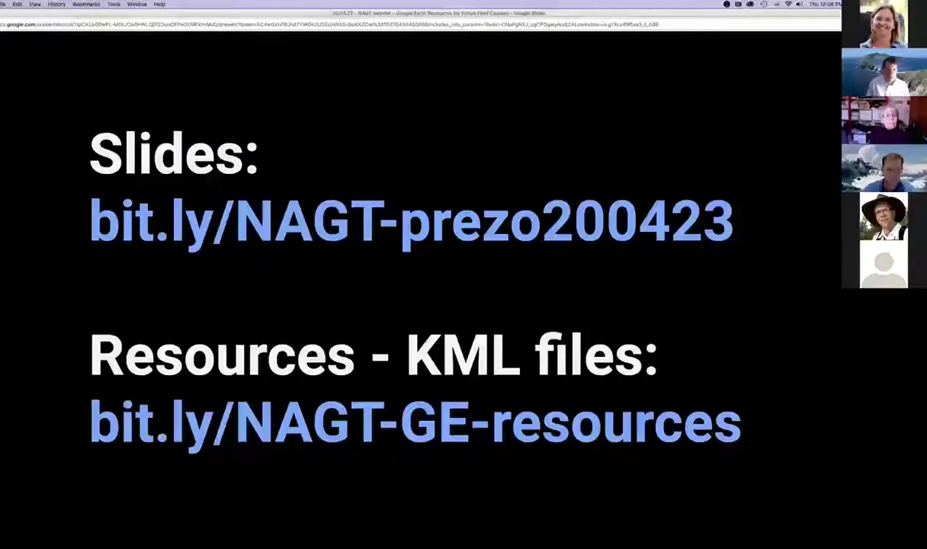